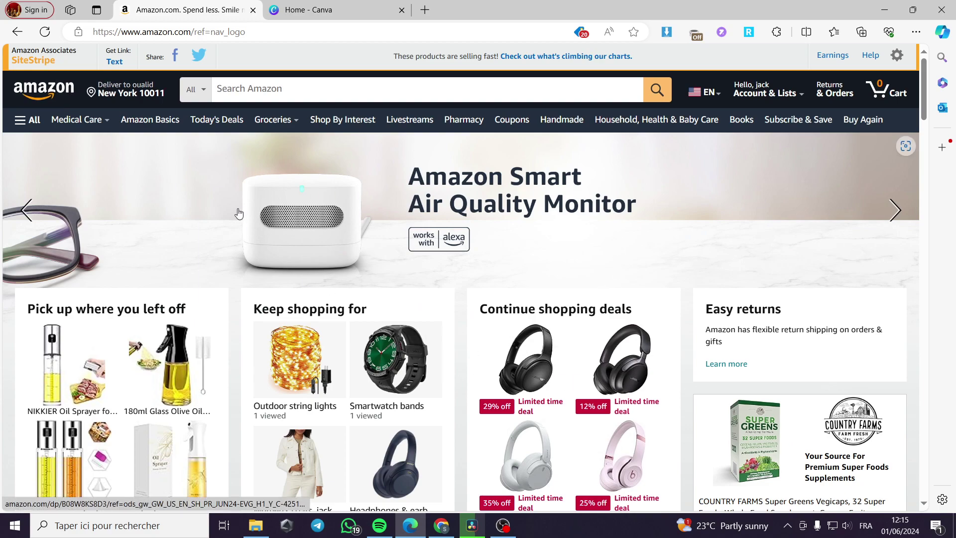
Return to the Amazon home page and browse it.
{"action": "left_click", "coordinate": [55, 93]}
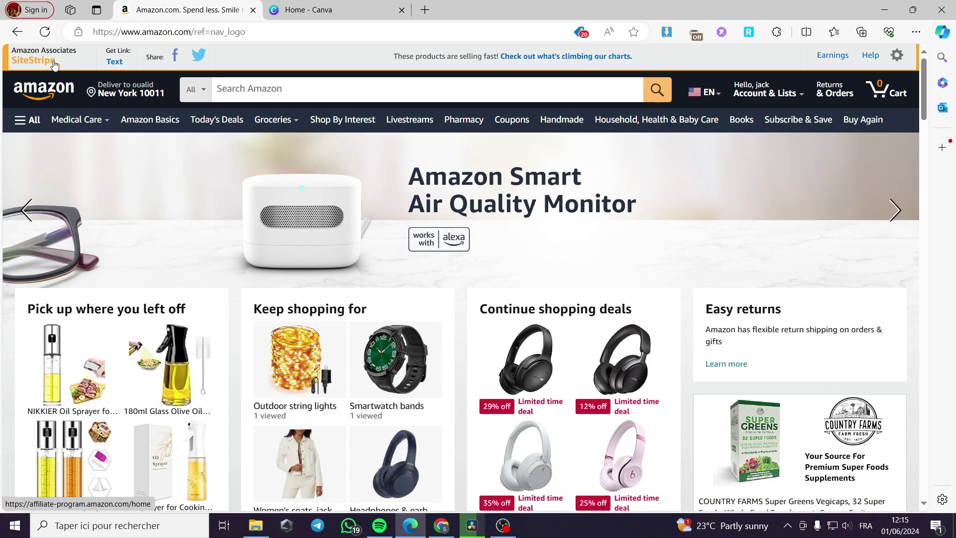
{"action": "scroll", "coordinate": [455, 309], "scroll_direction": "down", "scroll_amount": 4}
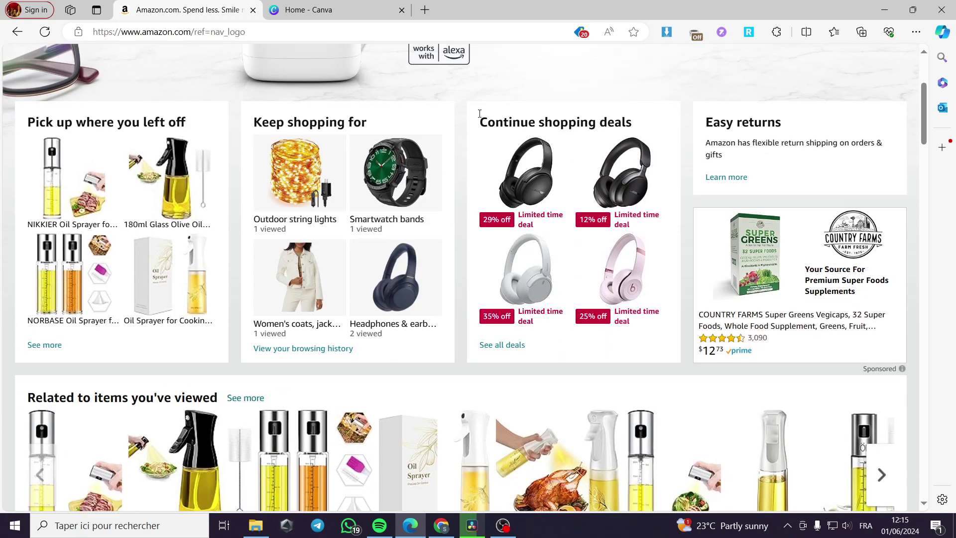
{"action": "scroll", "coordinate": [213, 273], "scroll_direction": "up", "scroll_amount": 4}
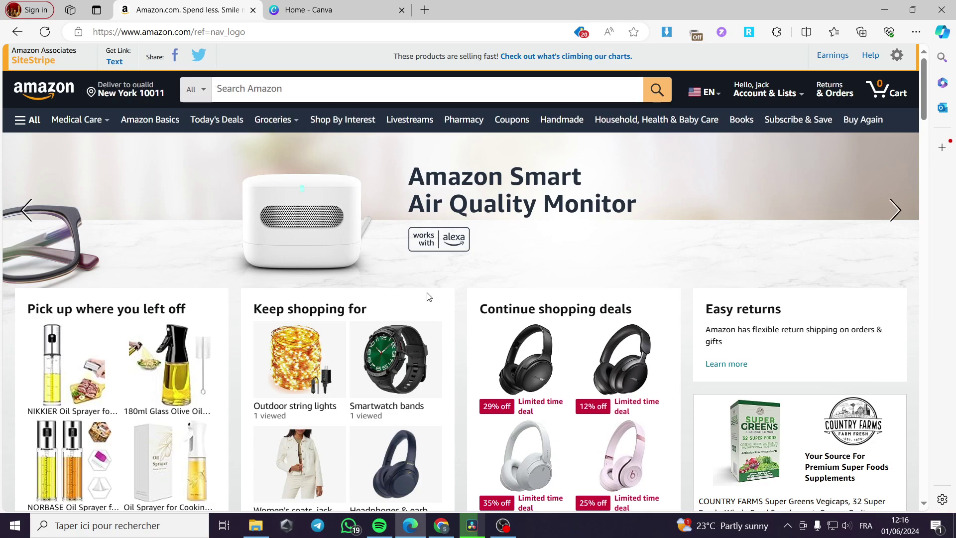
{"action": "scroll", "coordinate": [558, 312], "scroll_direction": "down", "scroll_amount": 9}
{"action": "scroll", "coordinate": [547, 313], "scroll_direction": "up", "scroll_amount": 6}
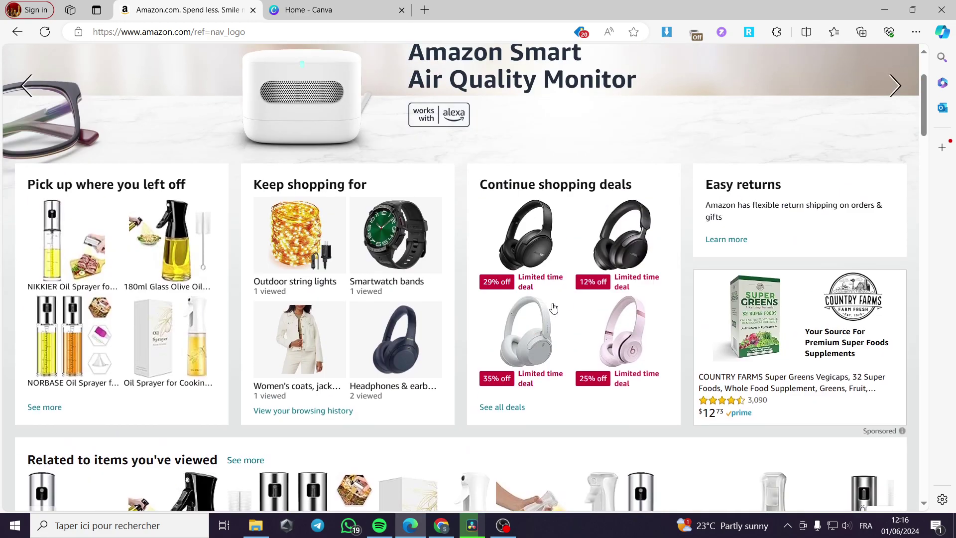
{"action": "scroll", "coordinate": [557, 305], "scroll_direction": "up", "scroll_amount": 3}
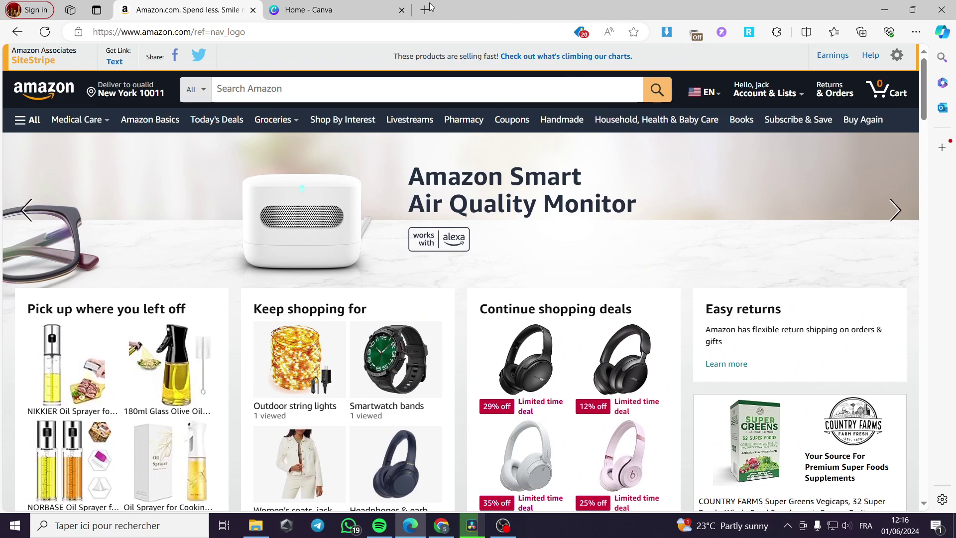
Switch to Canva and search the templates for 'website'.
{"action": "left_click", "coordinate": [312, 4]}
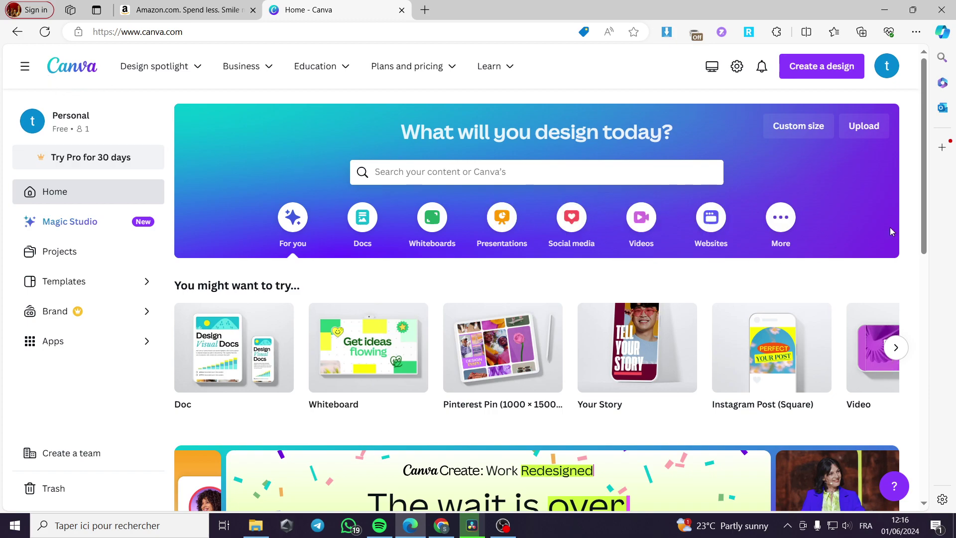
{"action": "left_click_drag", "start_coordinate": [928, 158], "coordinate": [927, 163]}
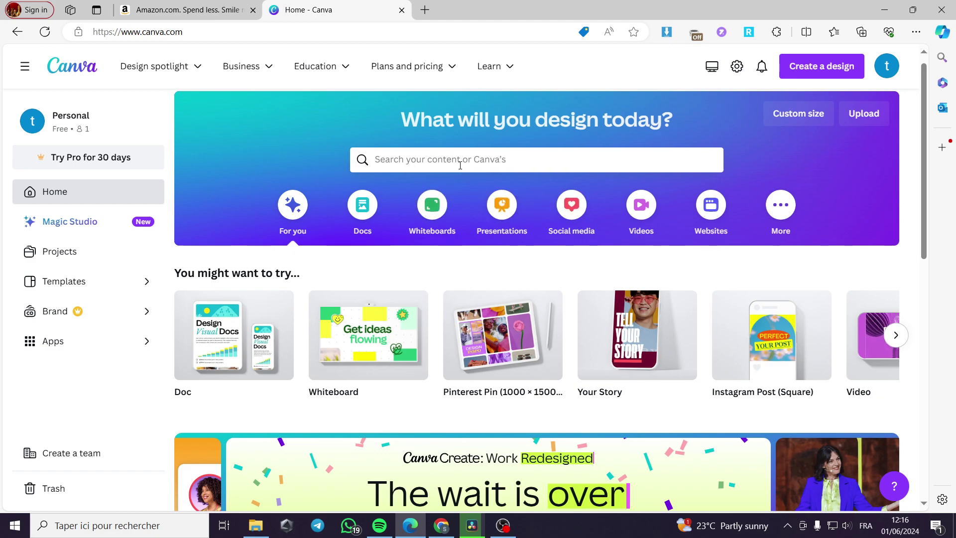
{"action": "left_click", "coordinate": [409, 162]}
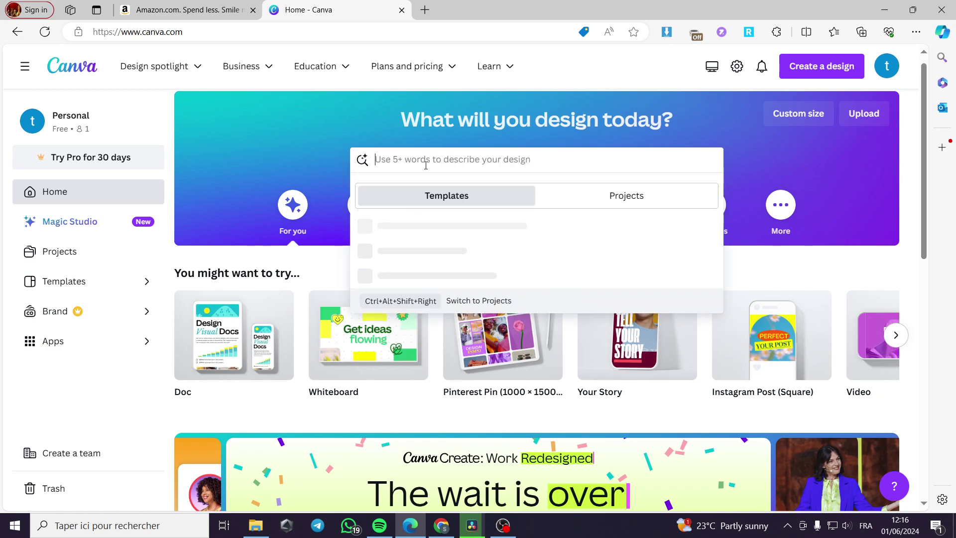
{"action": "type", "text": "website"}
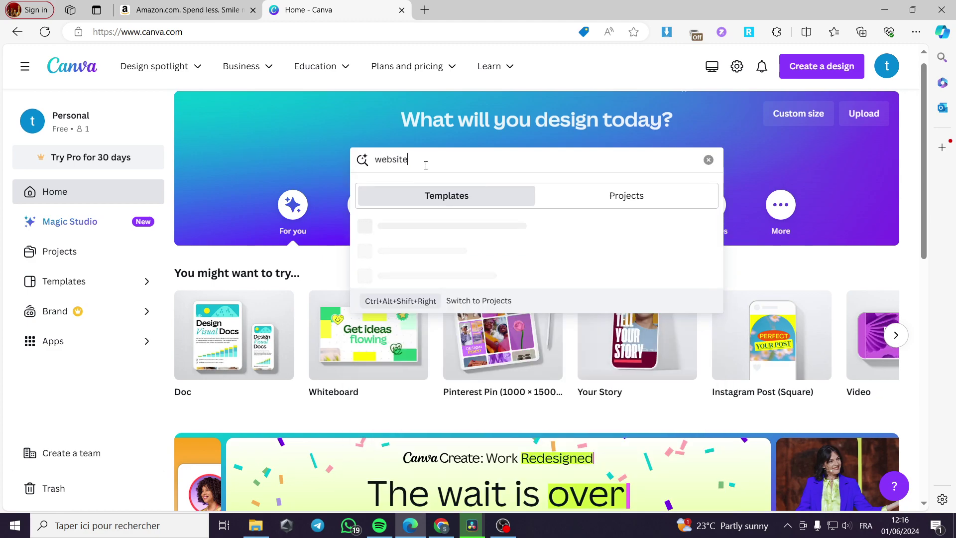
{"action": "key", "text": "Return"}
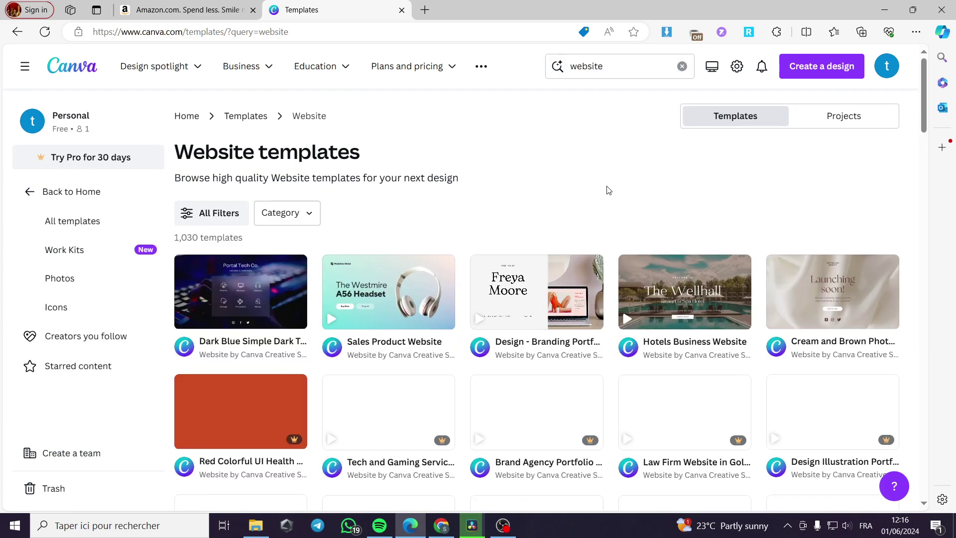
Browse the website template results and preview the Light Beige blogger template.
{"action": "scroll", "coordinate": [498, 208], "scroll_direction": "down", "scroll_amount": 1}
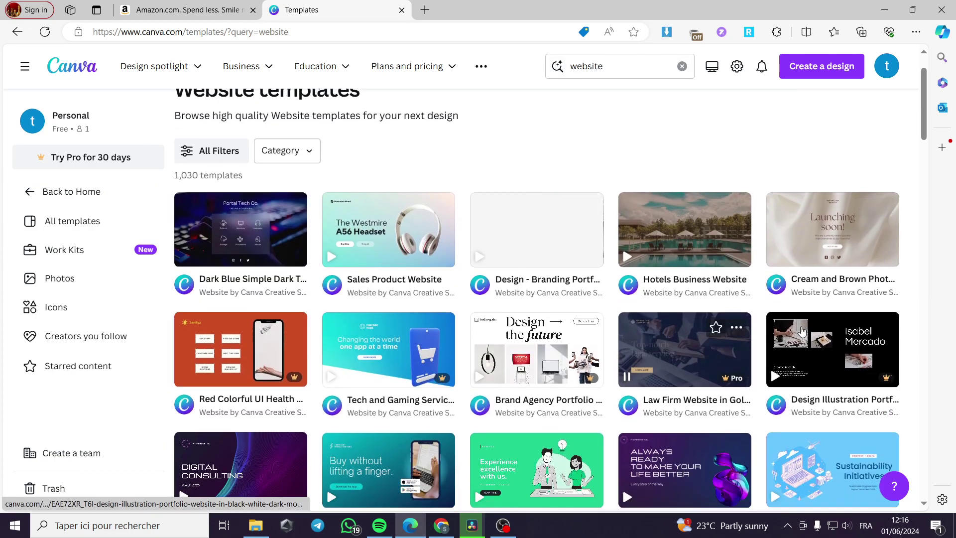
{"action": "scroll", "coordinate": [891, 319], "scroll_direction": "down", "scroll_amount": 2}
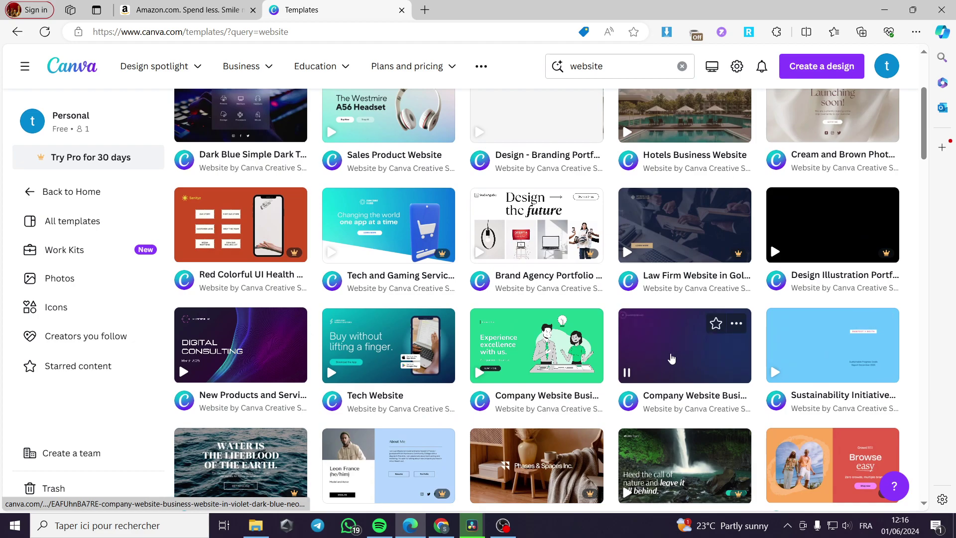
{"action": "scroll", "coordinate": [393, 324], "scroll_direction": "down", "scroll_amount": 1}
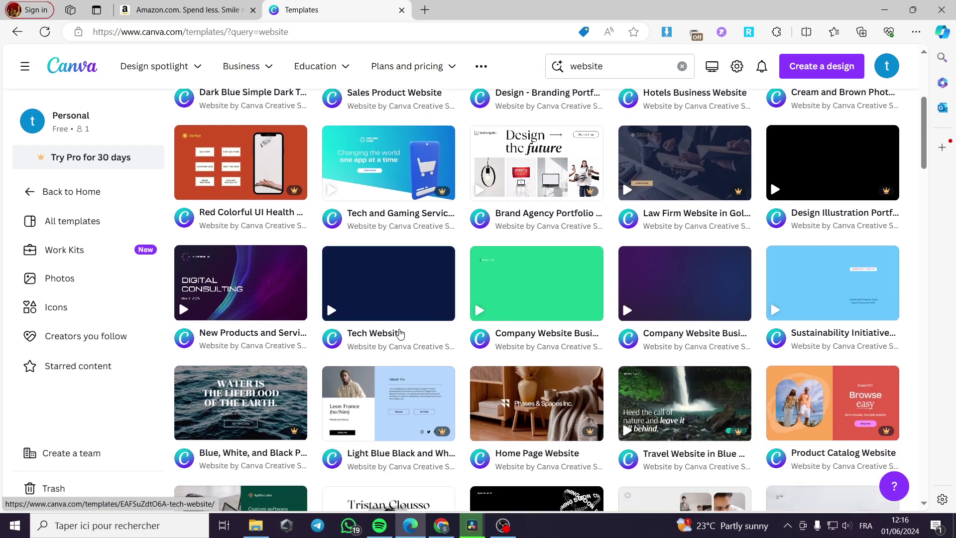
{"action": "scroll", "coordinate": [393, 336], "scroll_direction": "down", "scroll_amount": 4}
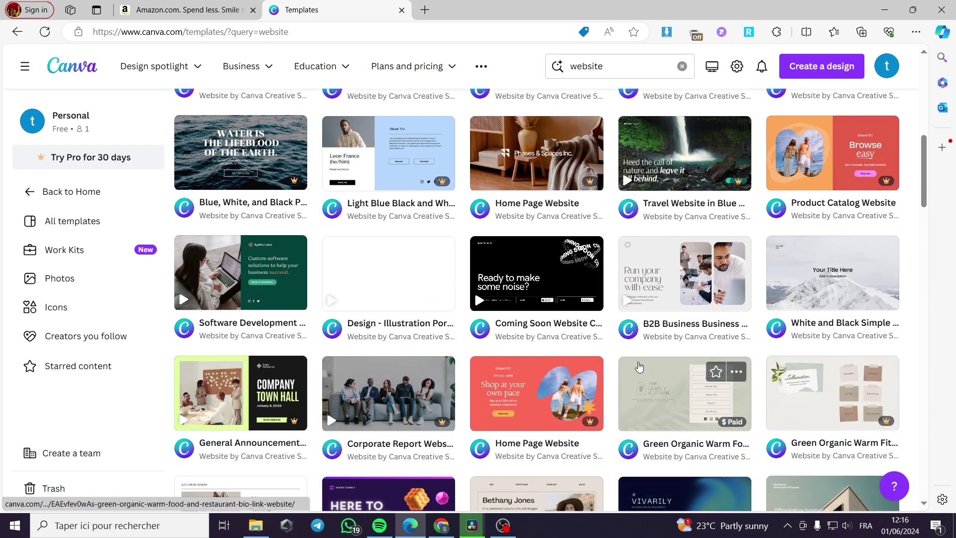
{"action": "scroll", "coordinate": [306, 301], "scroll_direction": "up", "scroll_amount": 8}
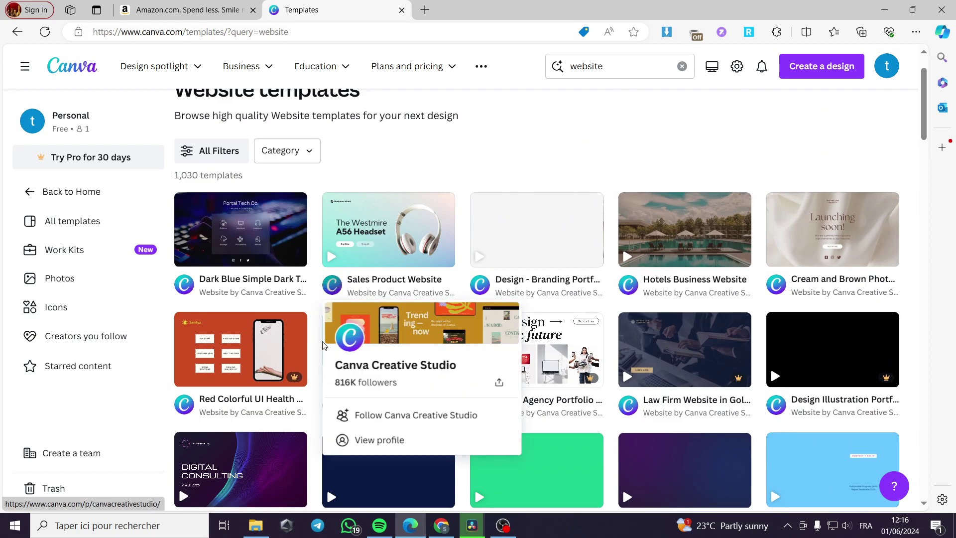
{"action": "scroll", "coordinate": [720, 376], "scroll_direction": "down", "scroll_amount": 4}
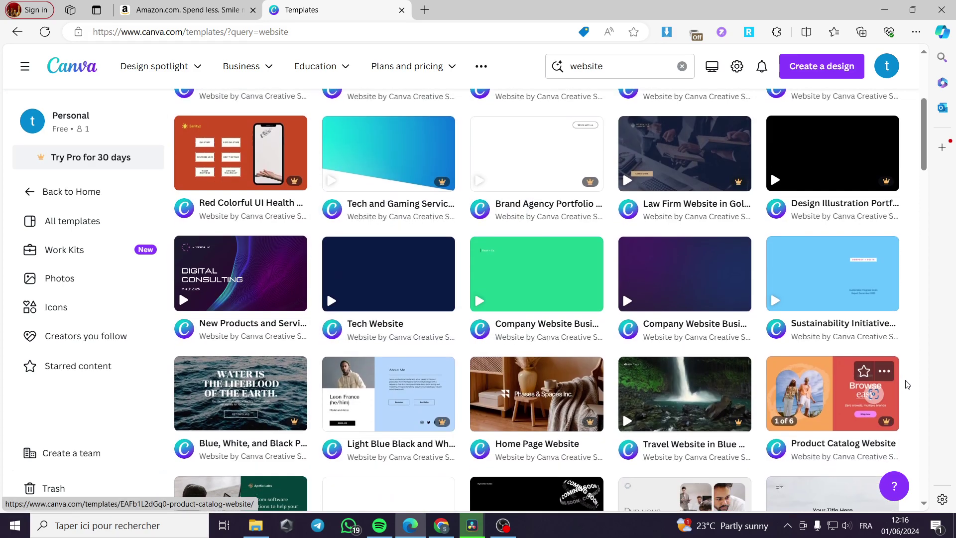
{"action": "scroll", "coordinate": [877, 345], "scroll_direction": "down", "scroll_amount": 5}
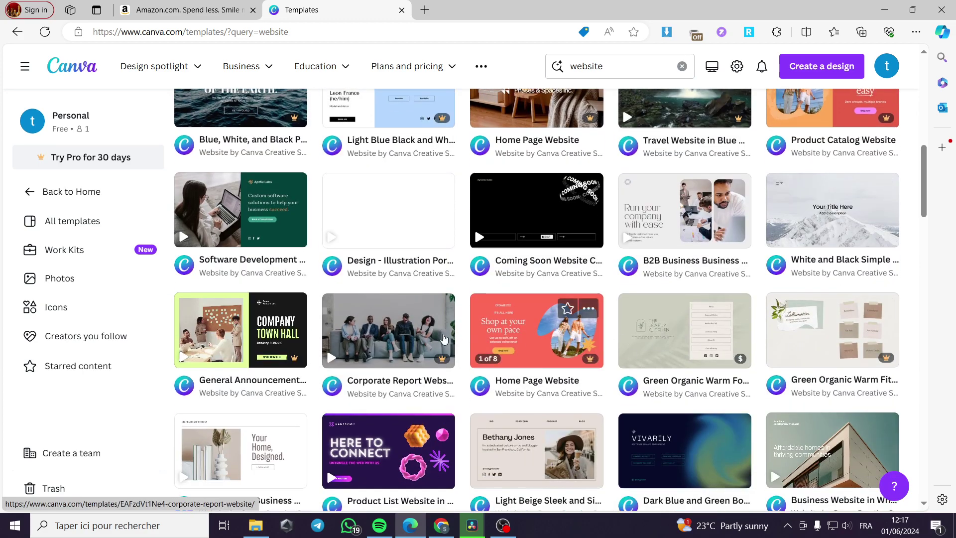
{"action": "scroll", "coordinate": [249, 331], "scroll_direction": "down", "scroll_amount": 3}
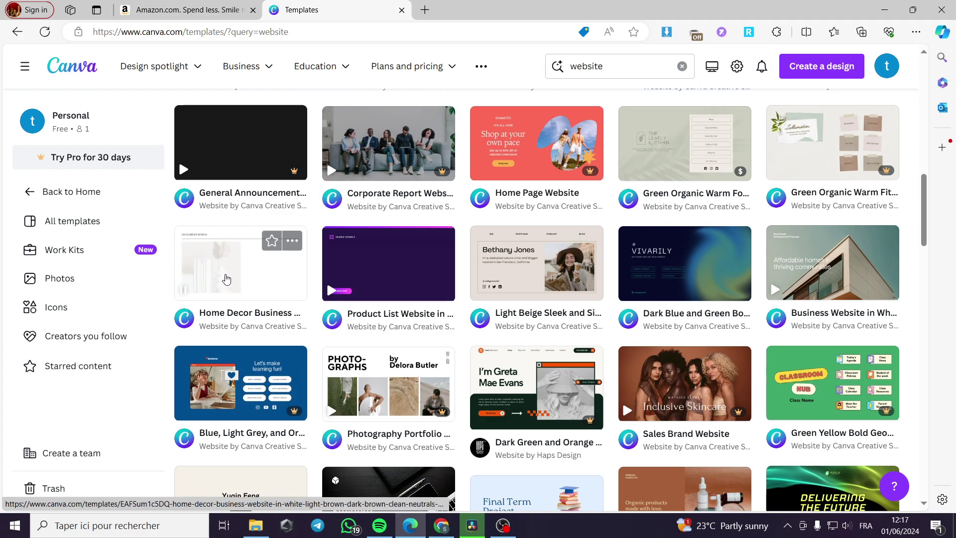
{"action": "left_click", "coordinate": [518, 273]}
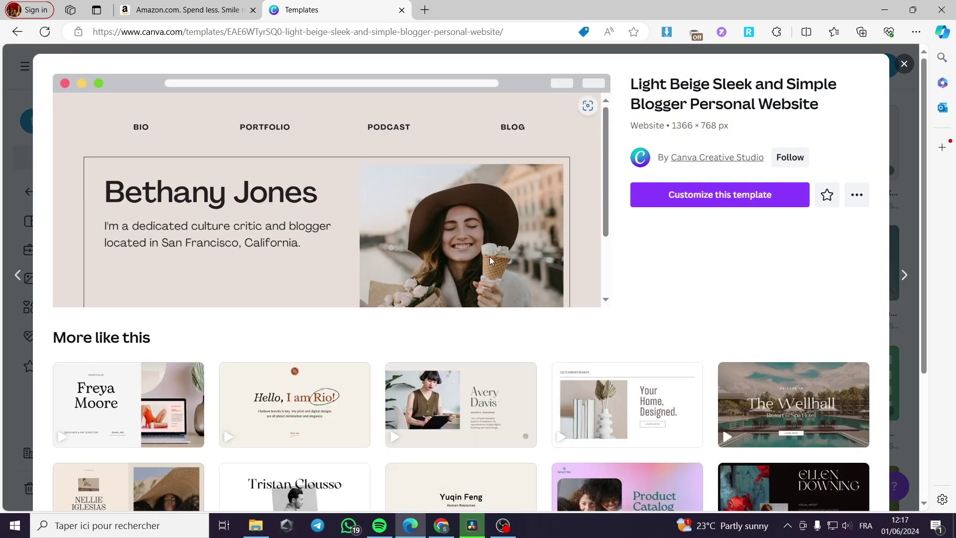
Open the Product and Service Catalog Website template from the similar suggestions.
{"action": "scroll", "coordinate": [490, 260], "scroll_direction": "down", "scroll_amount": 2}
{"action": "scroll", "coordinate": [628, 420], "scroll_direction": "down", "scroll_amount": 3}
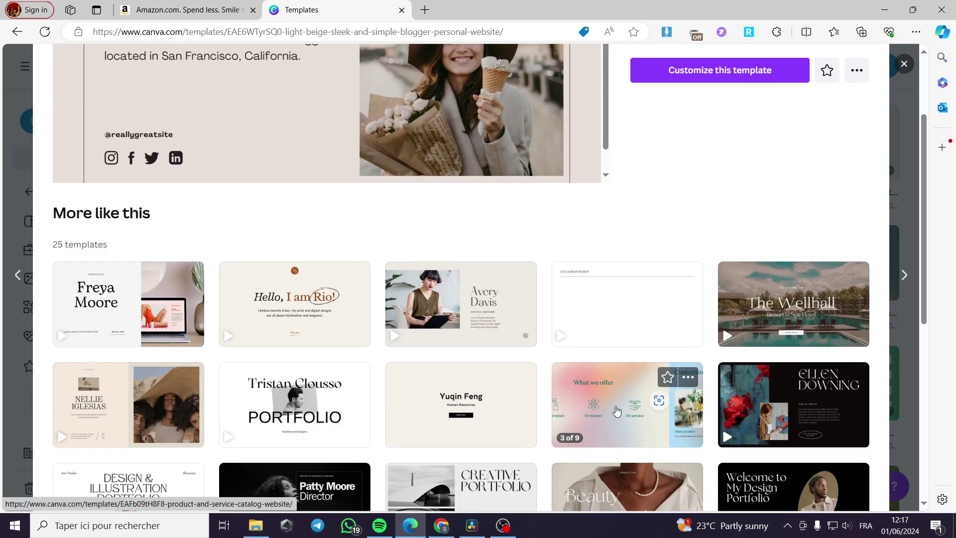
{"action": "left_click", "coordinate": [606, 412]}
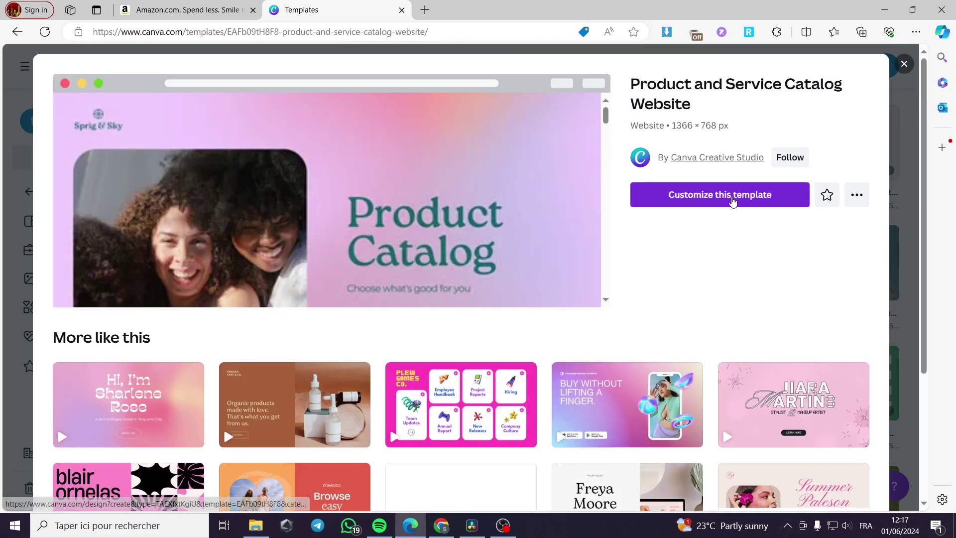
Start a design from the catalog template and delete page 2's gradient background.
{"action": "left_click", "coordinate": [732, 197]}
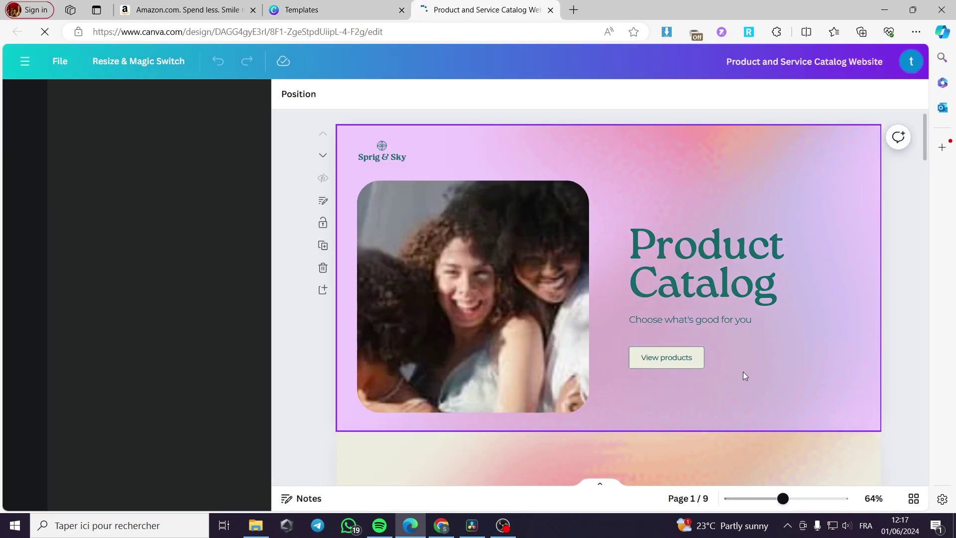
{"action": "scroll", "coordinate": [743, 372], "scroll_direction": "down", "scroll_amount": 4}
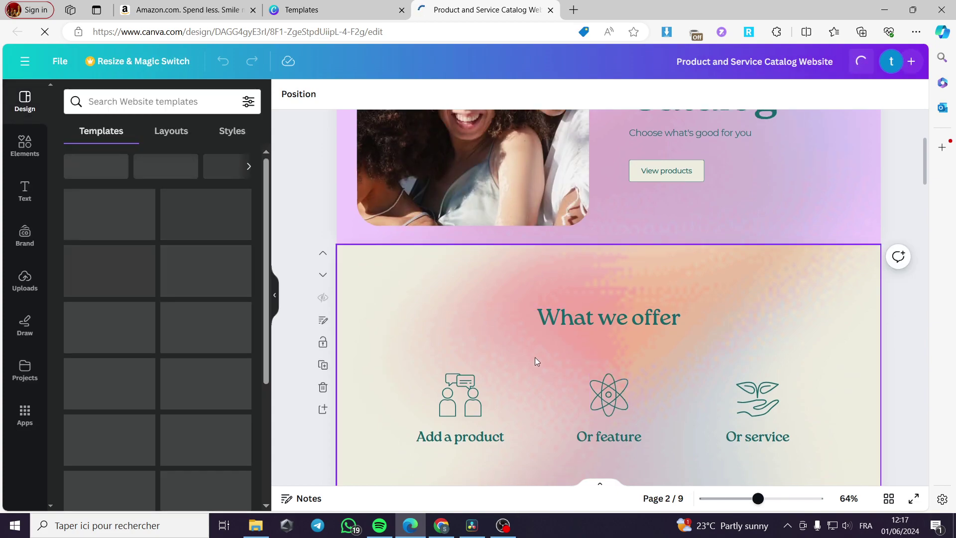
{"action": "scroll", "coordinate": [737, 333], "scroll_direction": "down", "scroll_amount": 4}
{"action": "scroll", "coordinate": [738, 334], "scroll_direction": "down", "scroll_amount": 4}
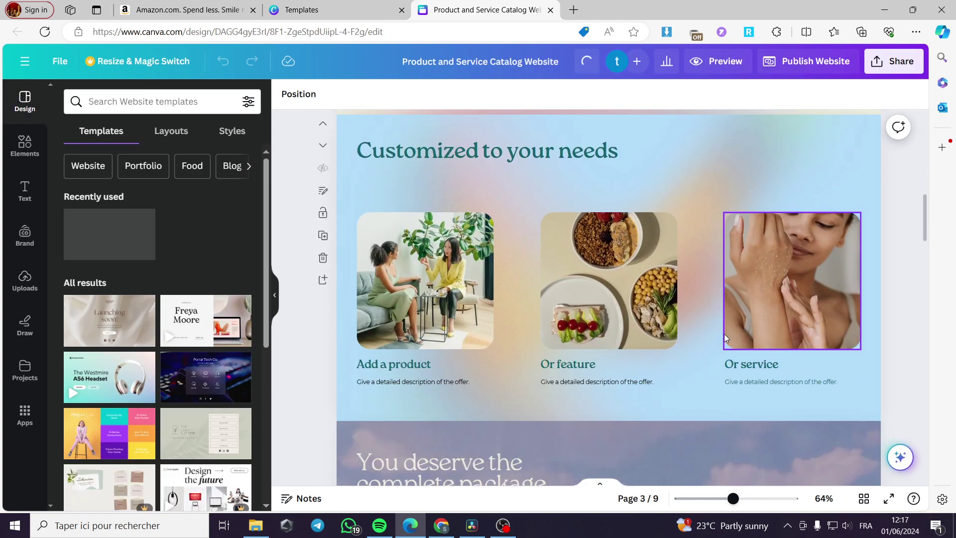
{"action": "scroll", "coordinate": [724, 334], "scroll_direction": "up", "scroll_amount": 10}
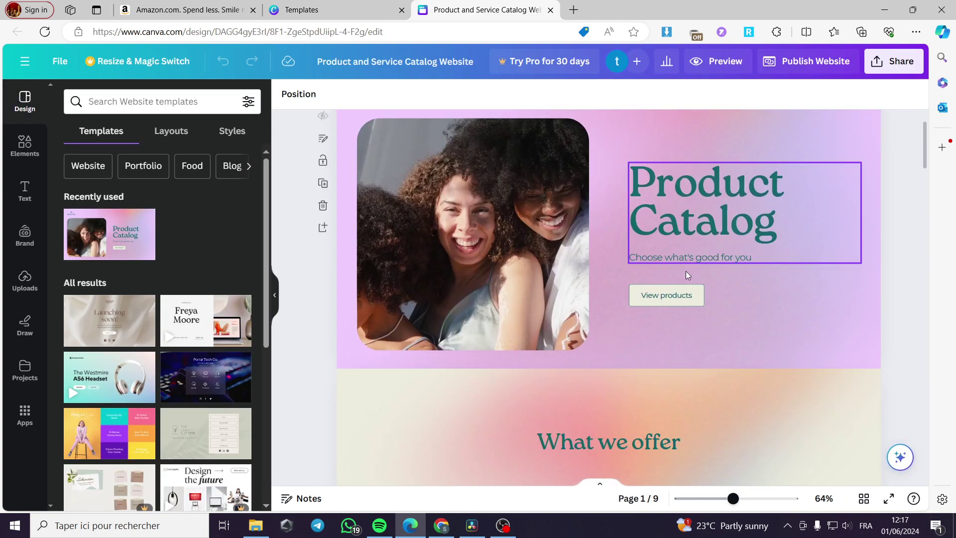
{"action": "left_click", "coordinate": [701, 392]}
{"action": "key", "text": "Delete"}
Delete the What we offer, Made for You, FAQs and contact pages, leaving only page 1.
{"action": "scroll", "coordinate": [670, 393], "scroll_direction": "down", "scroll_amount": 1}
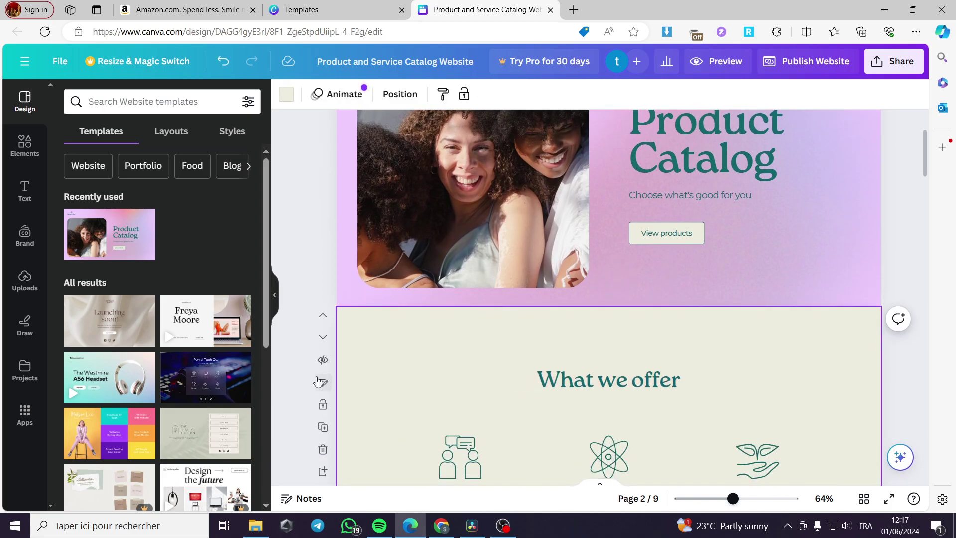
{"action": "scroll", "coordinate": [318, 382], "scroll_direction": "down", "scroll_amount": 1}
{"action": "left_click", "coordinate": [324, 388]}
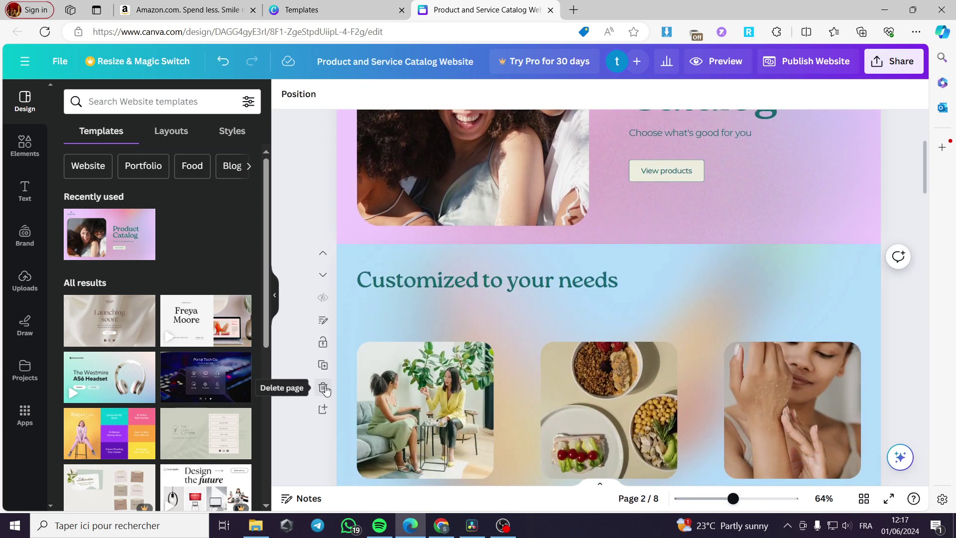
{"action": "left_click", "coordinate": [324, 388]}
{"action": "left_click", "coordinate": [323, 388]}
{"action": "left_click", "coordinate": [323, 388]}
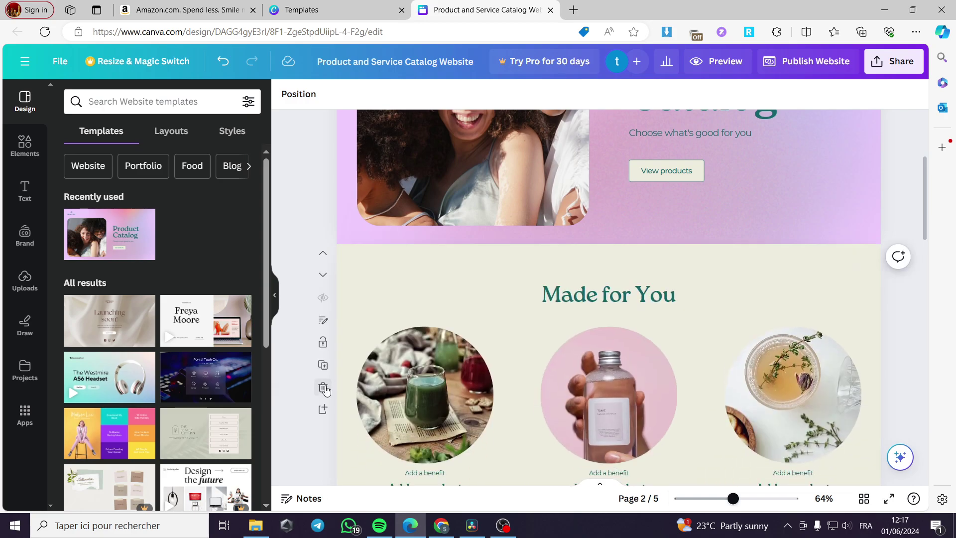
{"action": "left_click", "coordinate": [323, 387]}
{"action": "left_click", "coordinate": [324, 388]}
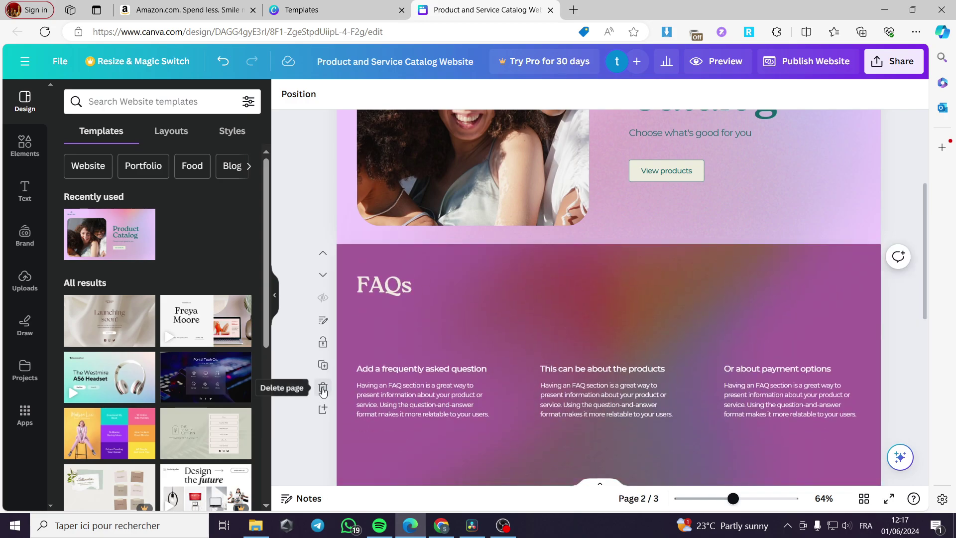
{"action": "left_click", "coordinate": [324, 388]}
{"action": "left_click", "coordinate": [324, 388]}
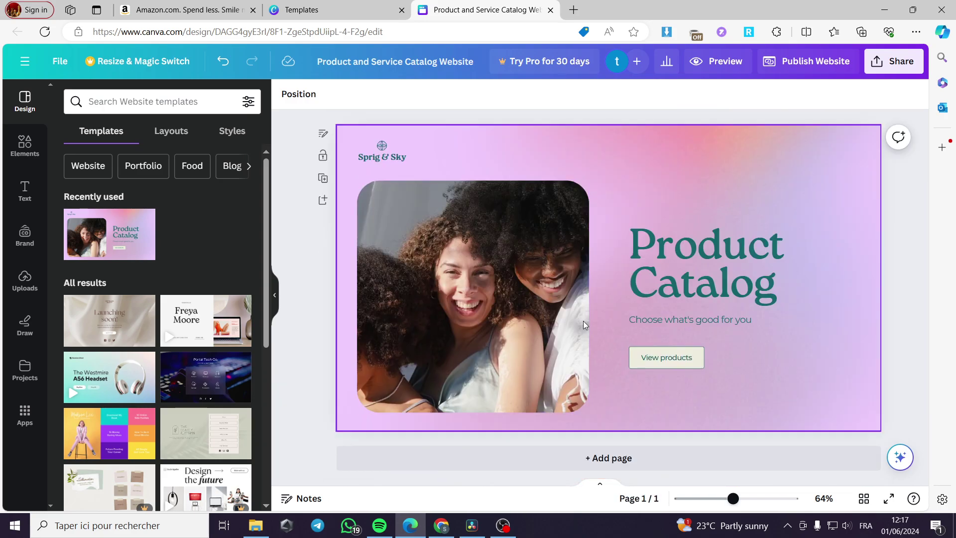
Delete the Sprig & Sky logo, the photo with its frame, and the Product Catalog heading and subtitle.
{"action": "left_click", "coordinate": [397, 158]}
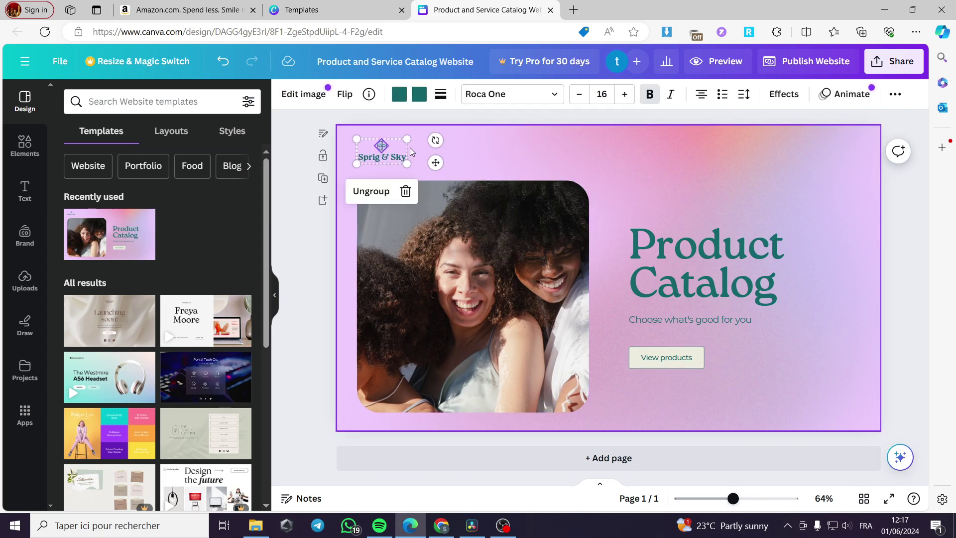
{"action": "double_click", "coordinate": [388, 159]}
{"action": "key", "text": "Delete"}
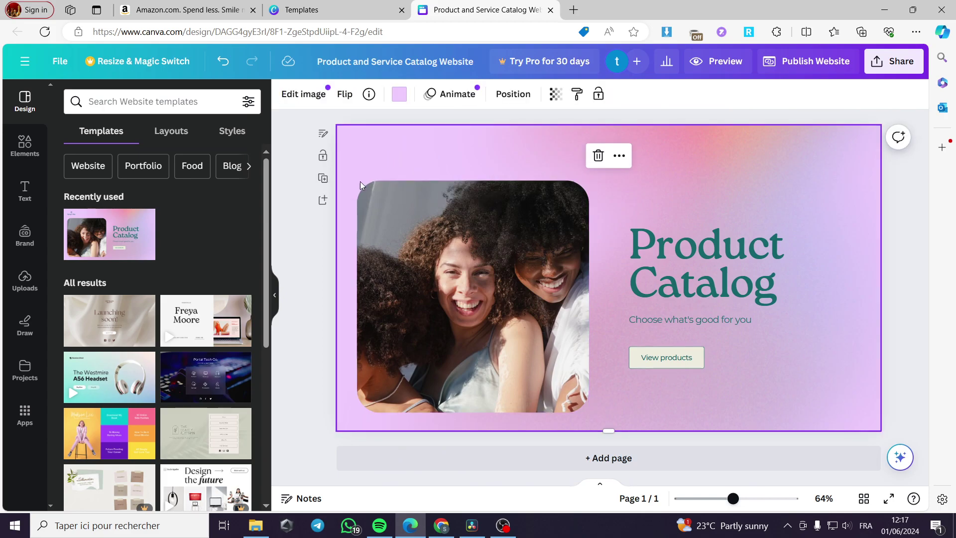
{"action": "left_click", "coordinate": [511, 255]}
{"action": "key", "text": "Delete"}
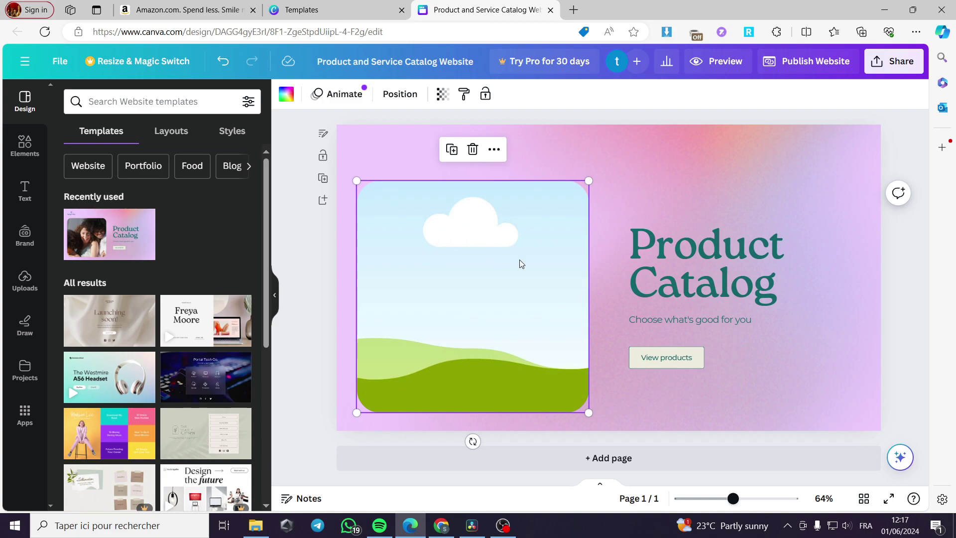
{"action": "key", "text": "Delete"}
{"action": "left_click", "coordinate": [717, 289]}
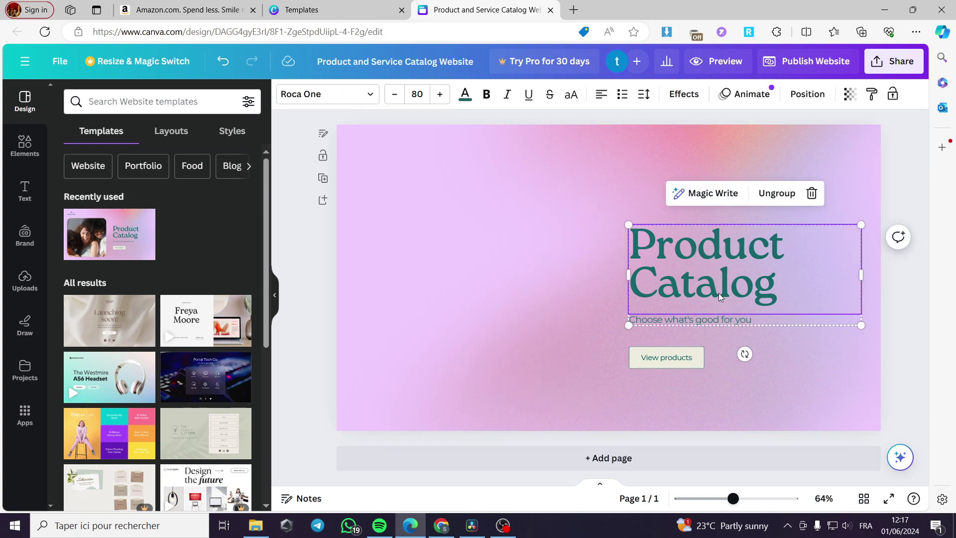
{"action": "key", "text": "Delete"}
{"action": "key", "text": "Delete"}
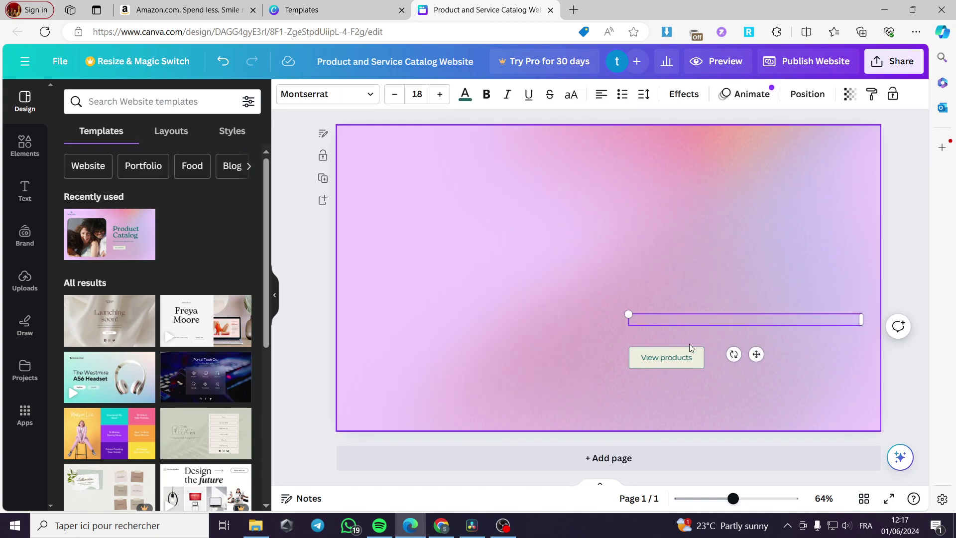
Restore the accidentally deleted View products button and clear its label text.
{"action": "left_click", "coordinate": [677, 355]}
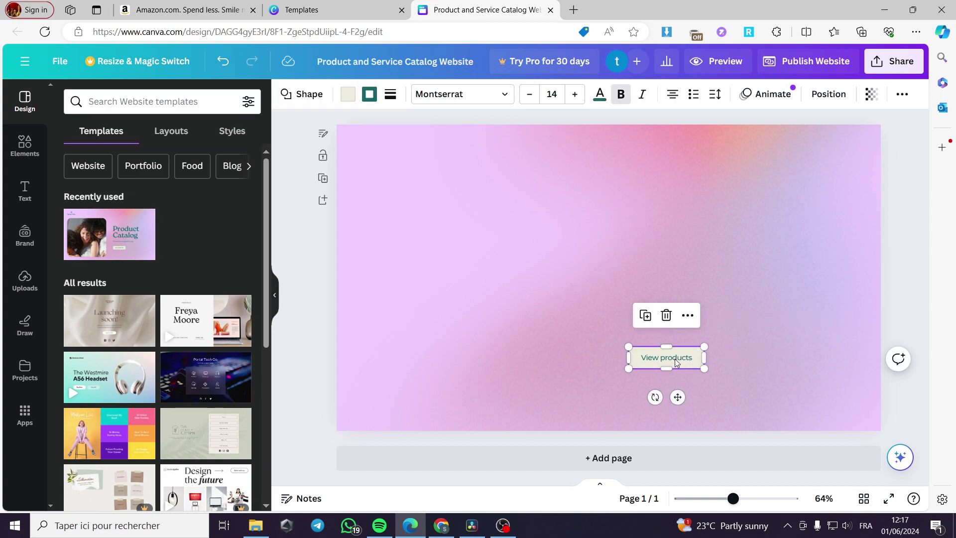
{"action": "double_click", "coordinate": [675, 359]}
{"action": "type", "text": "prodcts"}
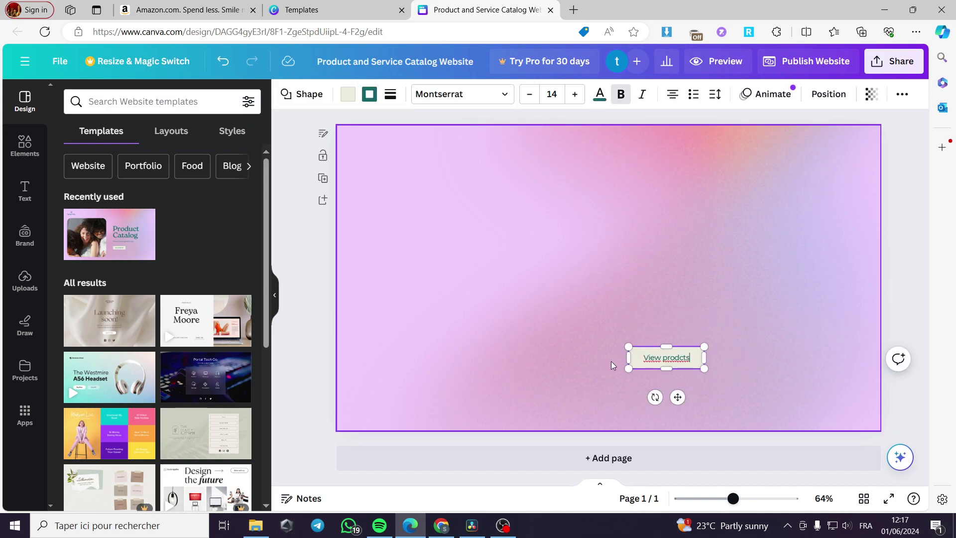
{"action": "left_click", "coordinate": [745, 364]}
{"action": "key", "text": "Delete"}
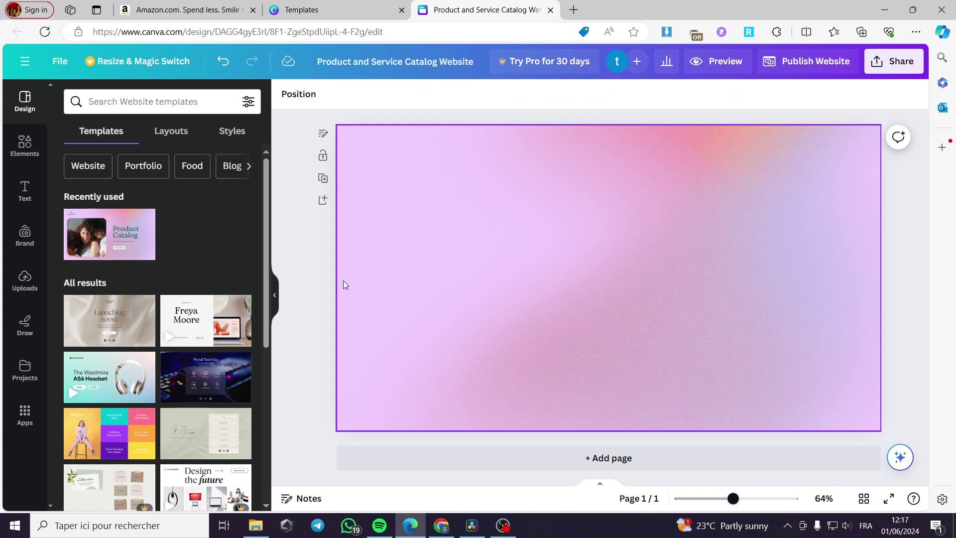
{"action": "key", "text": "ctrl+z"}
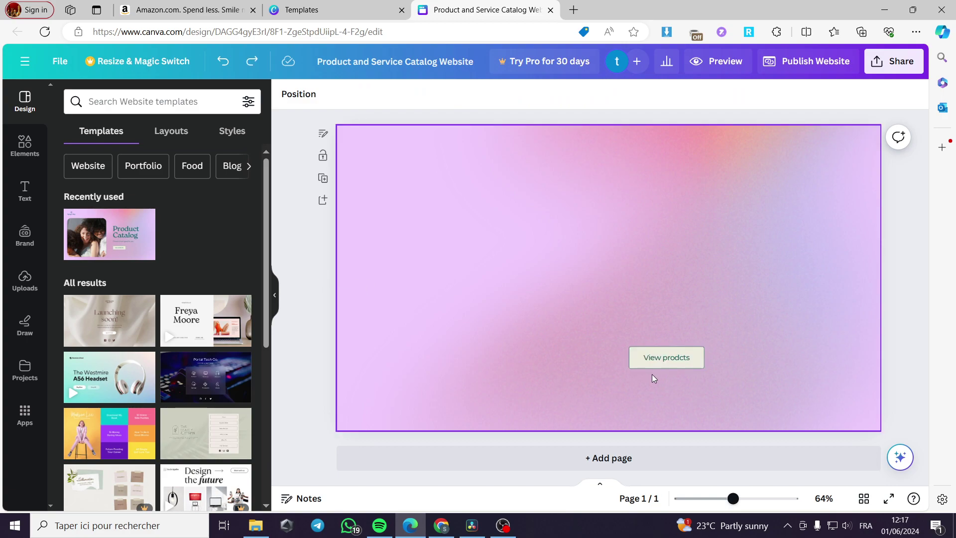
{"action": "left_click", "coordinate": [696, 364]}
{"action": "left_click_drag", "start_coordinate": [695, 363], "coordinate": [675, 360]}
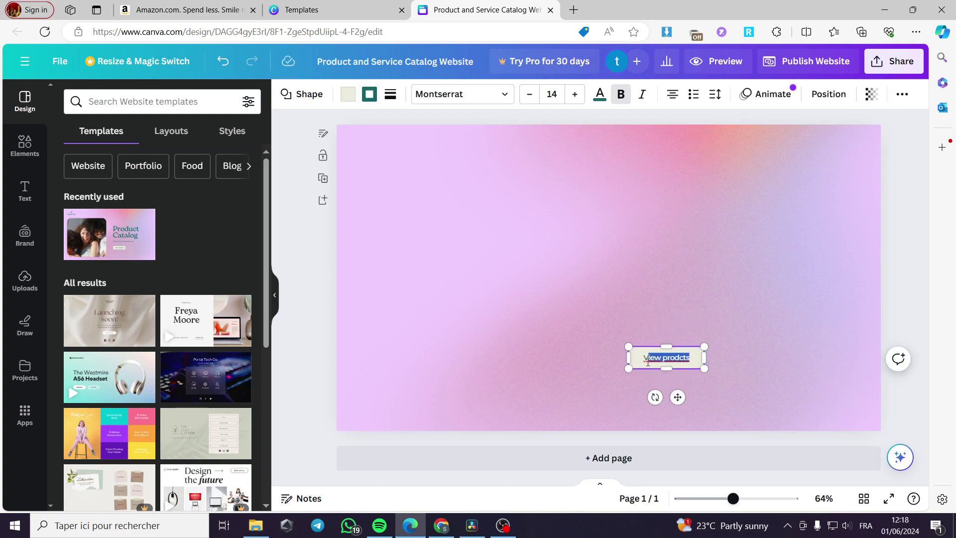
{"action": "key", "text": "BackSpace"}
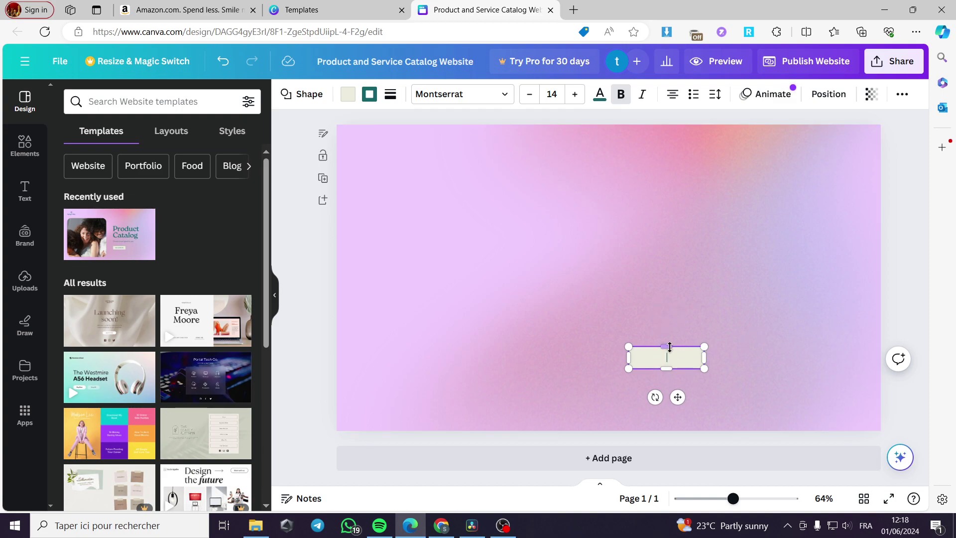
{"action": "left_click", "coordinate": [733, 311]}
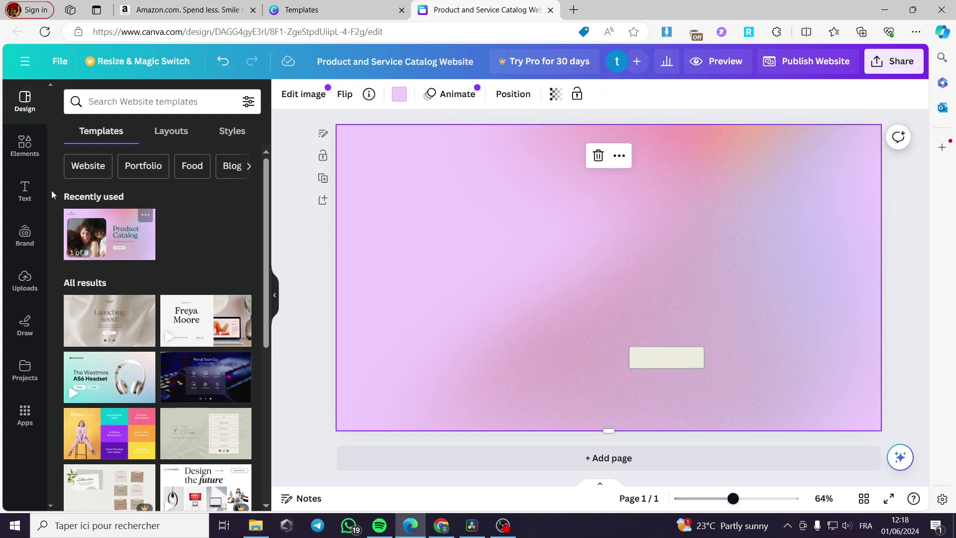
Add the uploaded SUMMER logo image, shrink it to logo size, and place it top-left.
{"action": "left_click", "coordinate": [30, 283]}
{"action": "left_click", "coordinate": [172, 136]}
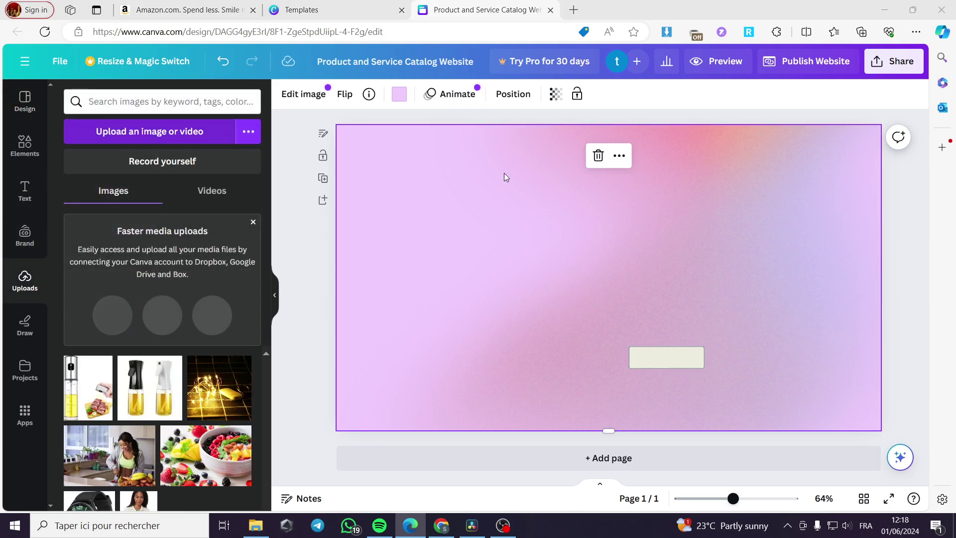
{"action": "scroll", "coordinate": [433, 224], "scroll_direction": "down", "scroll_amount": 5}
{"action": "scroll", "coordinate": [436, 230], "scroll_direction": "down", "scroll_amount": 10}
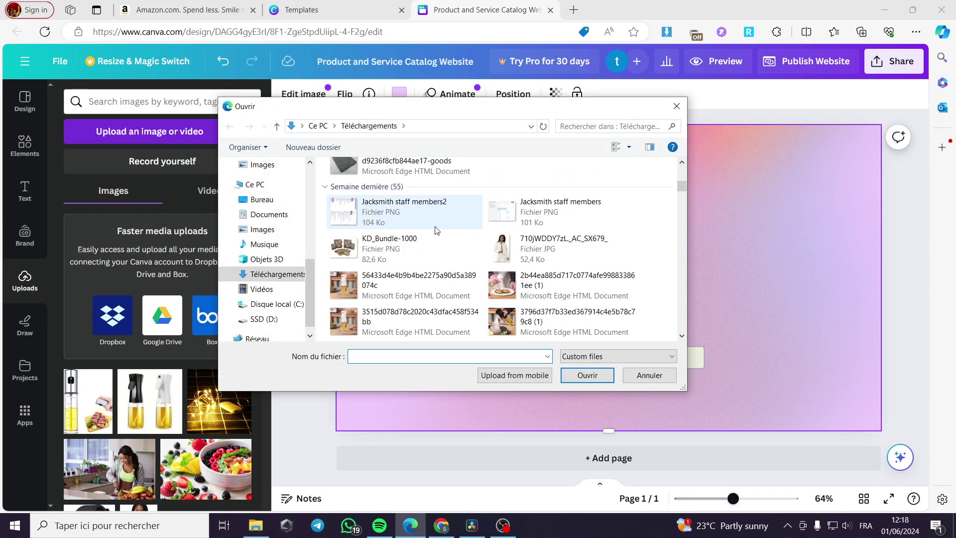
{"action": "scroll", "coordinate": [436, 230], "scroll_direction": "down", "scroll_amount": 10}
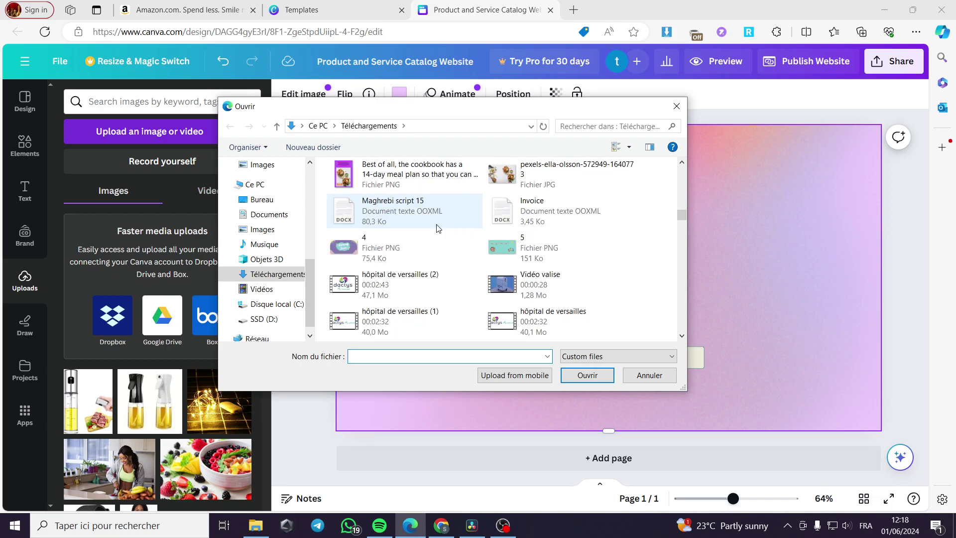
{"action": "scroll", "coordinate": [438, 228], "scroll_direction": "down", "scroll_amount": 10}
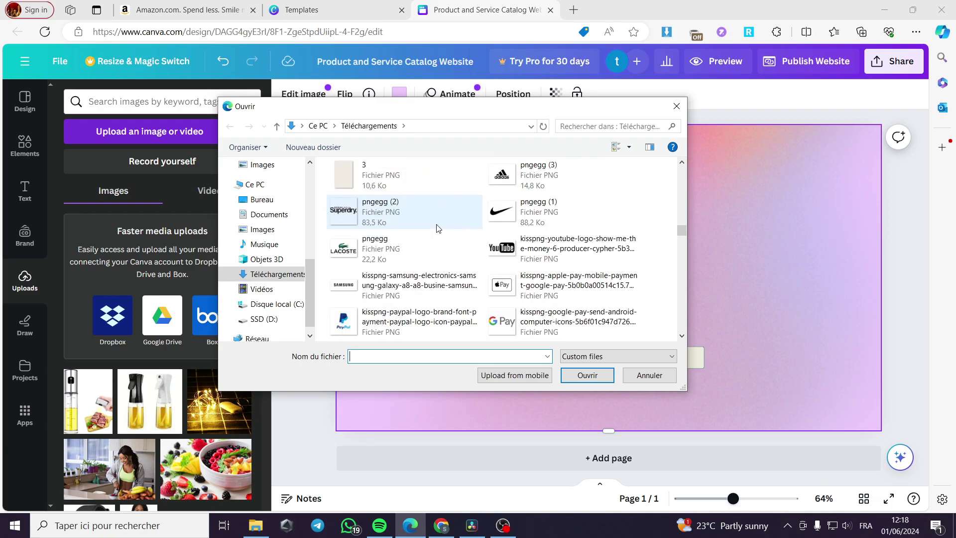
{"action": "key", "text": "Escape"}
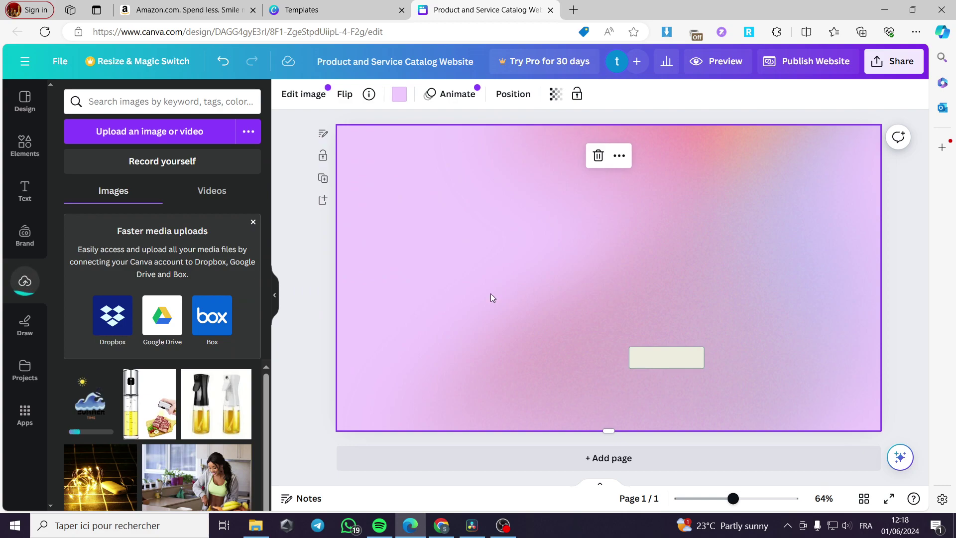
{"action": "left_click", "coordinate": [94, 408]}
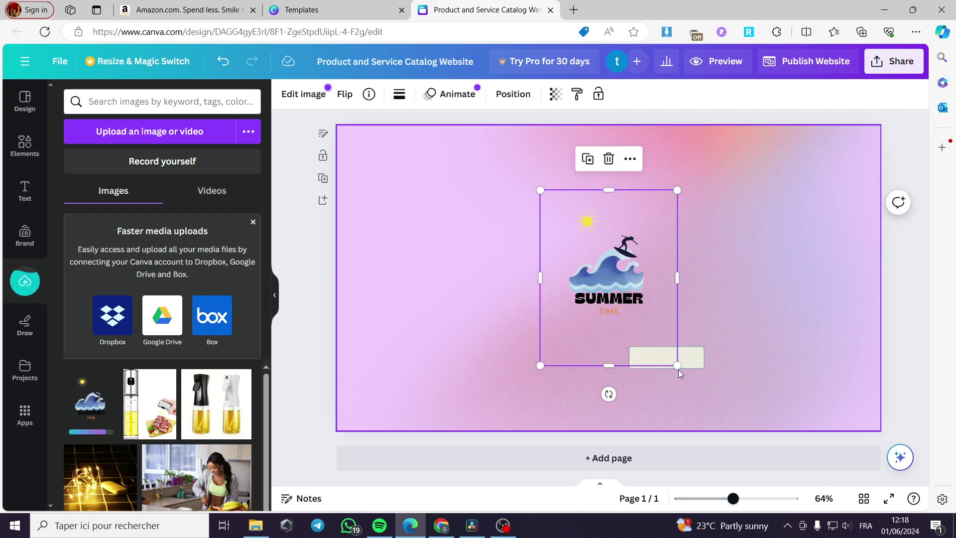
{"action": "left_click_drag", "start_coordinate": [678, 365], "coordinate": [347, 154]}
{"action": "left_click", "coordinate": [900, 237]}
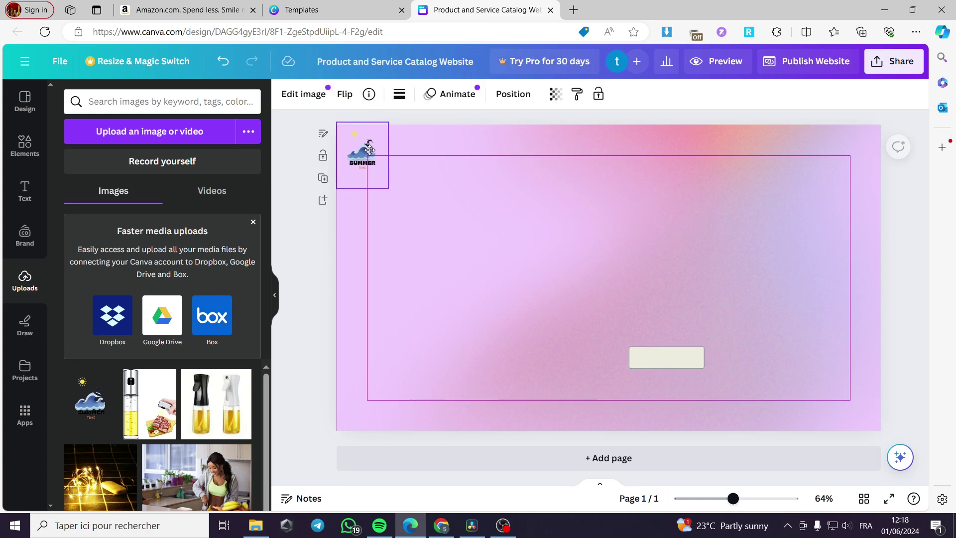
{"action": "left_click", "coordinate": [895, 222]}
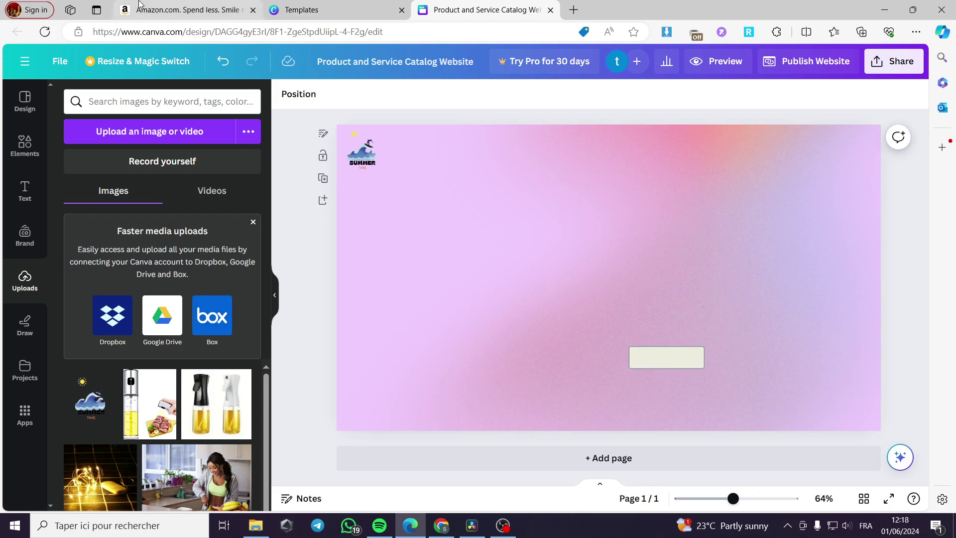
Go back to Amazon and scroll the home page to the COUNTRY FARMS Super Greens Vegicaps.
{"action": "left_click", "coordinate": [158, 7]}
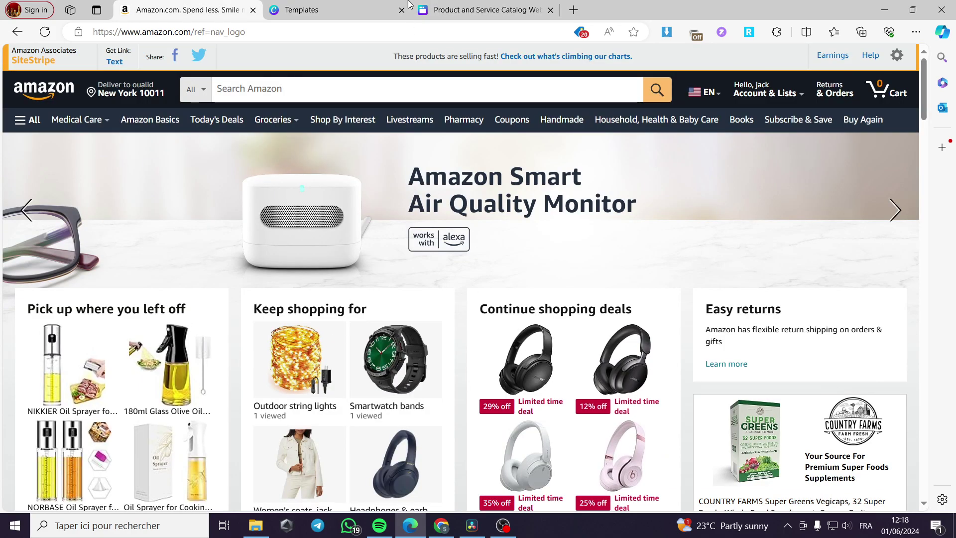
{"action": "left_click", "coordinate": [428, 9]}
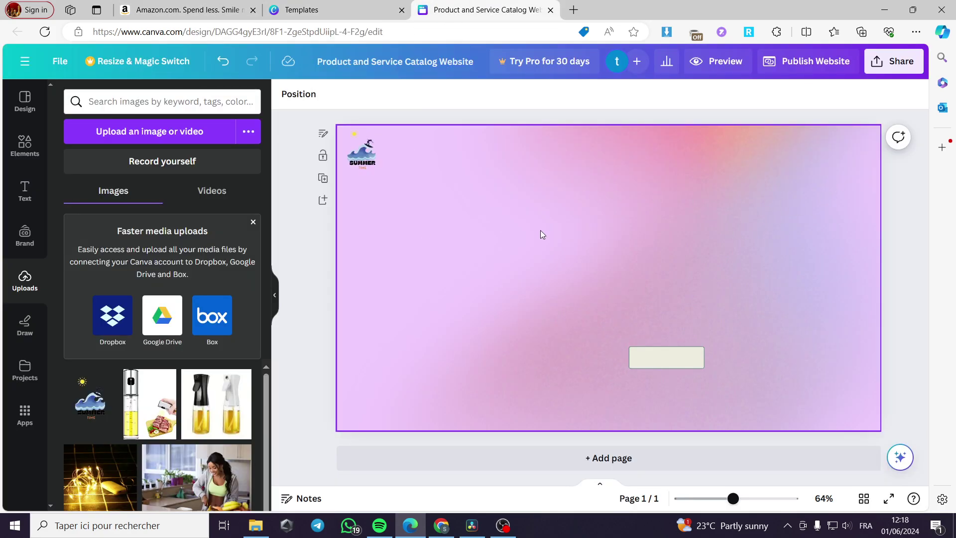
{"action": "left_click", "coordinate": [160, 9]}
{"action": "scroll", "coordinate": [325, 382], "scroll_direction": "down", "scroll_amount": 9}
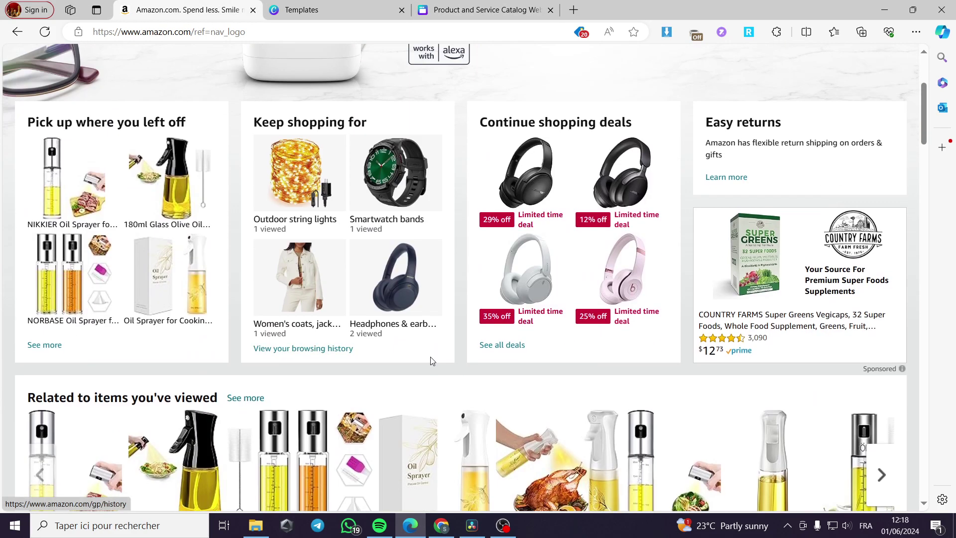
{"action": "scroll", "coordinate": [509, 393], "scroll_direction": "down", "scroll_amount": 15}
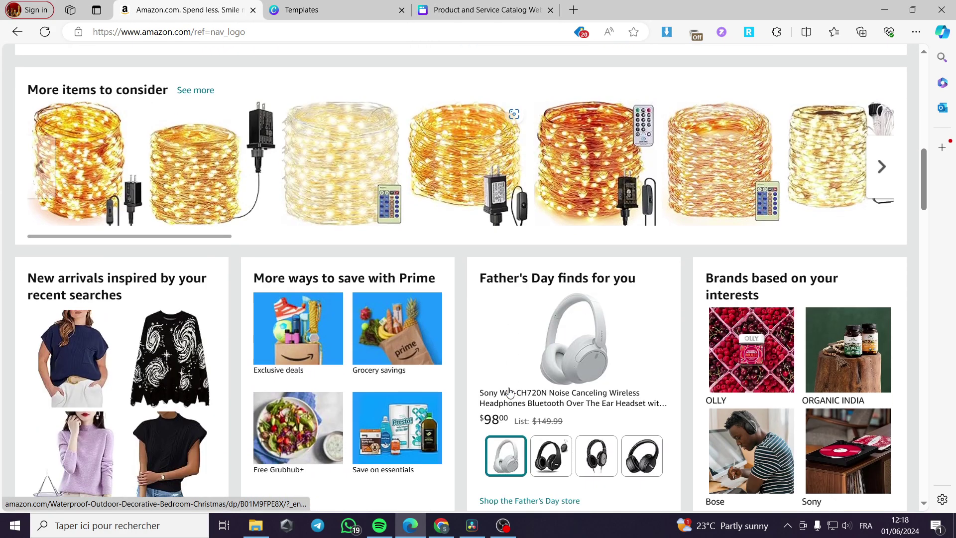
{"action": "scroll", "coordinate": [486, 383], "scroll_direction": "down", "scroll_amount": 15}
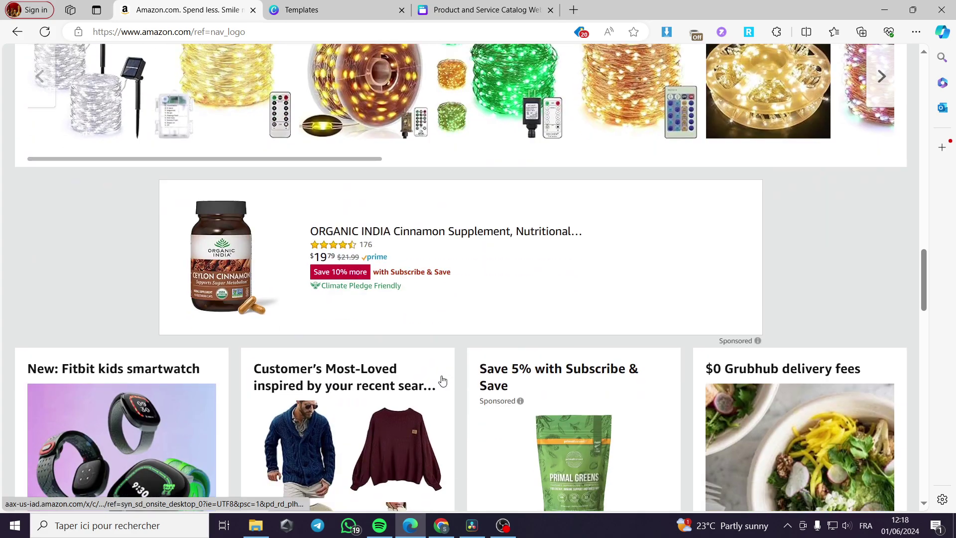
{"action": "scroll", "coordinate": [442, 379], "scroll_direction": "down", "scroll_amount": 7}
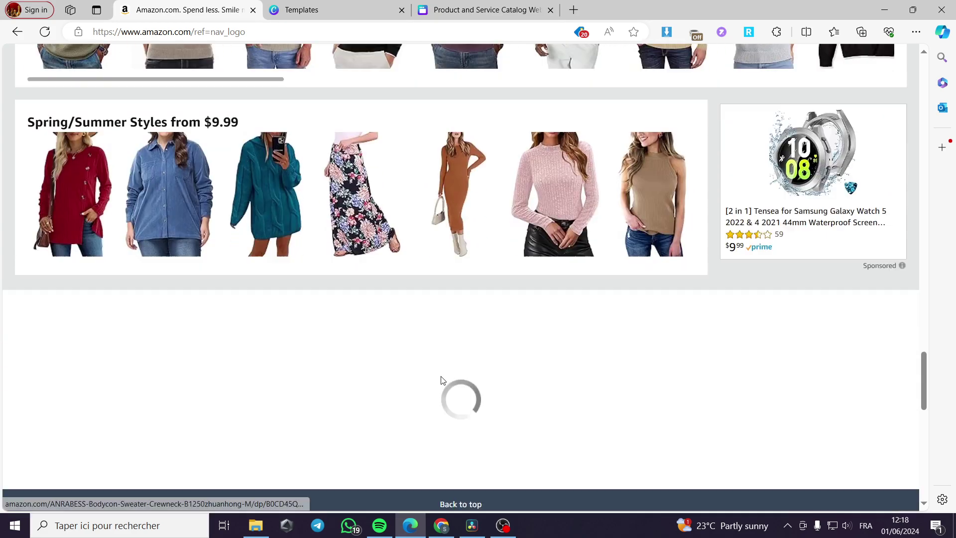
{"action": "scroll", "coordinate": [378, 373], "scroll_direction": "down", "scroll_amount": 17}
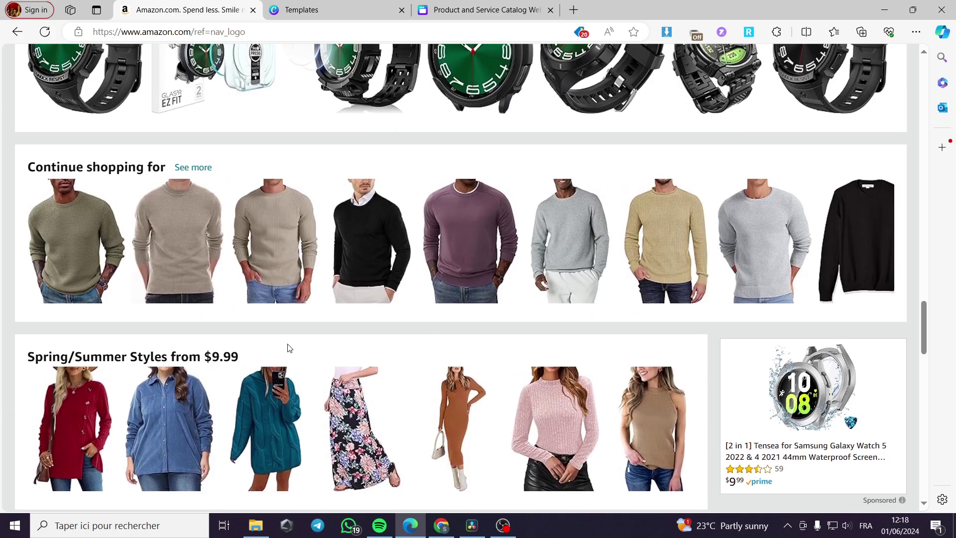
{"action": "scroll", "coordinate": [333, 395], "scroll_direction": "up", "scroll_amount": 8}
{"action": "scroll", "coordinate": [333, 395], "scroll_direction": "up", "scroll_amount": 12}
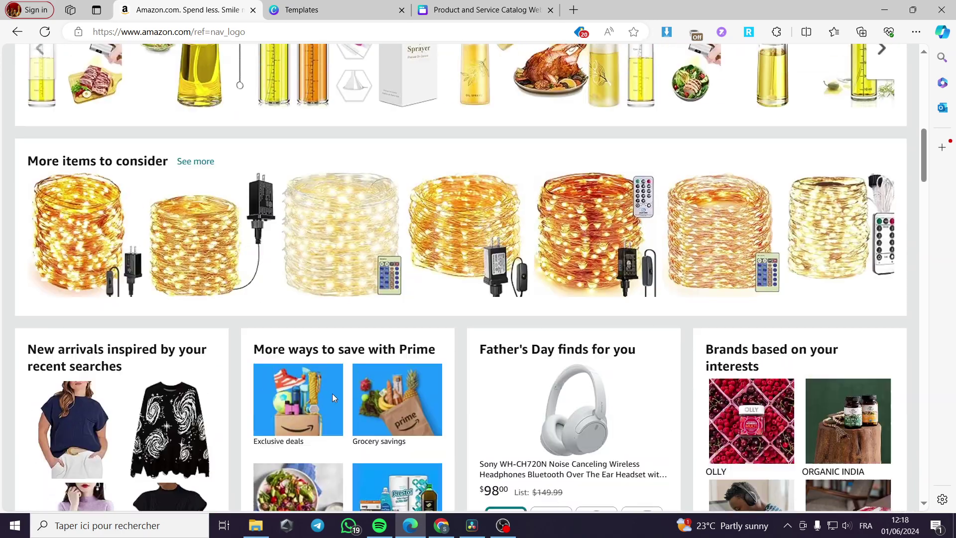
{"action": "scroll", "coordinate": [407, 349], "scroll_direction": "down", "scroll_amount": 3}
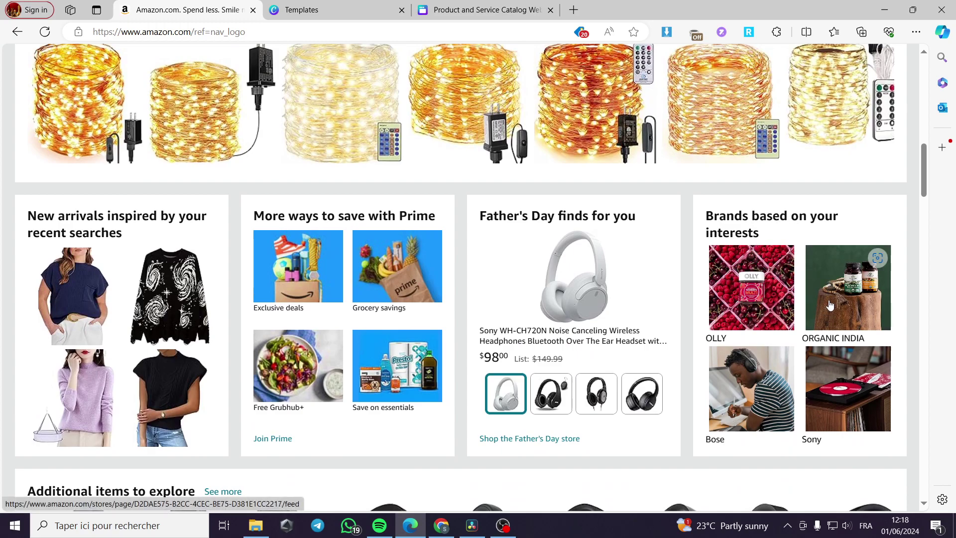
{"action": "scroll", "coordinate": [788, 324], "scroll_direction": "up", "scroll_amount": 10}
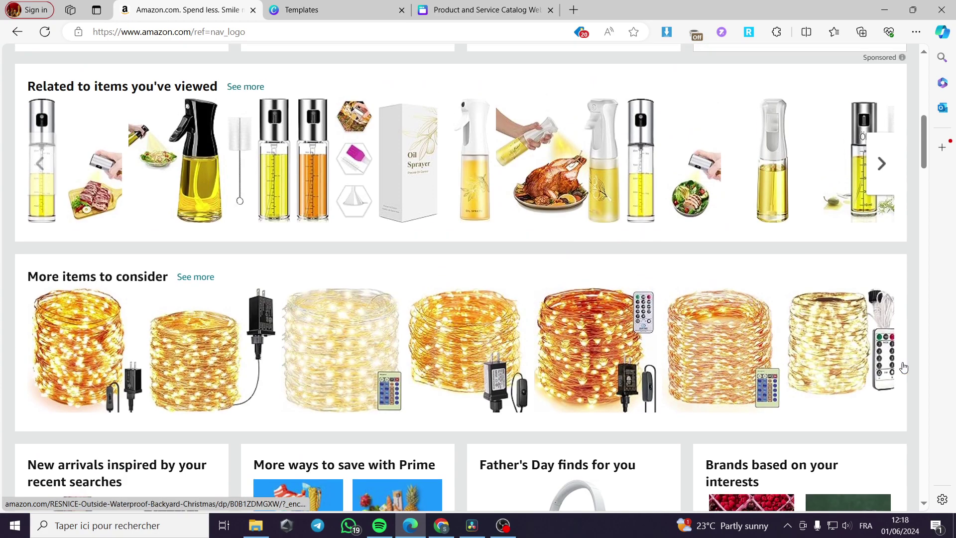
{"action": "scroll", "coordinate": [389, 424], "scroll_direction": "down", "scroll_amount": 3}
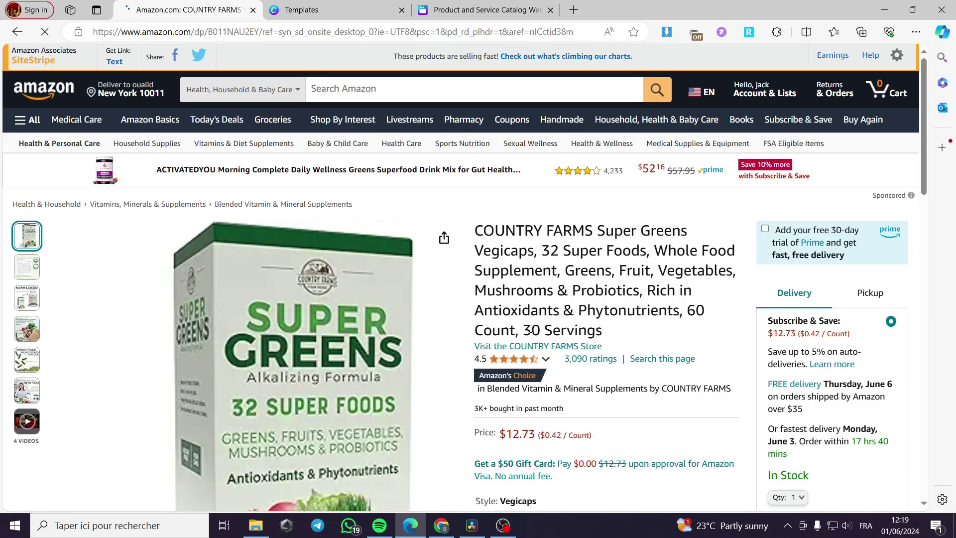
Open the product gallery and save the box photo and Supplement Facts image to Downloads.
{"action": "scroll", "coordinate": [291, 320], "scroll_direction": "down", "scroll_amount": 2}
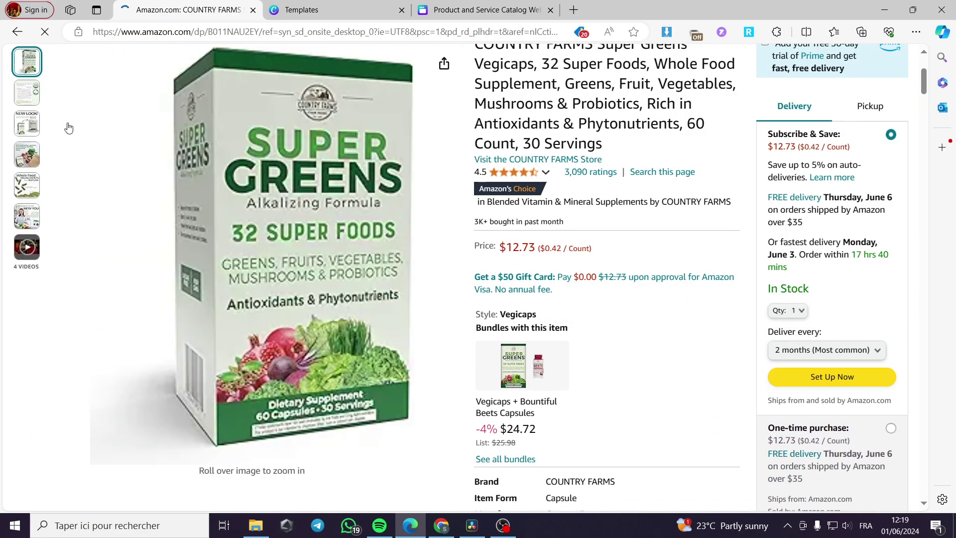
{"action": "right_click", "coordinate": [264, 223]}
{"action": "left_click", "coordinate": [289, 166]}
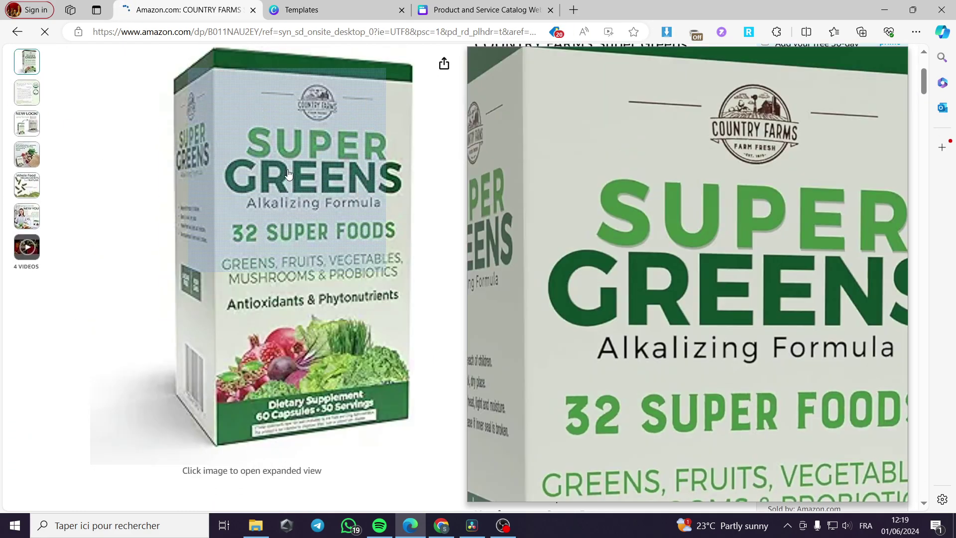
{"action": "right_click", "coordinate": [372, 221]}
{"action": "left_click", "coordinate": [379, 229]}
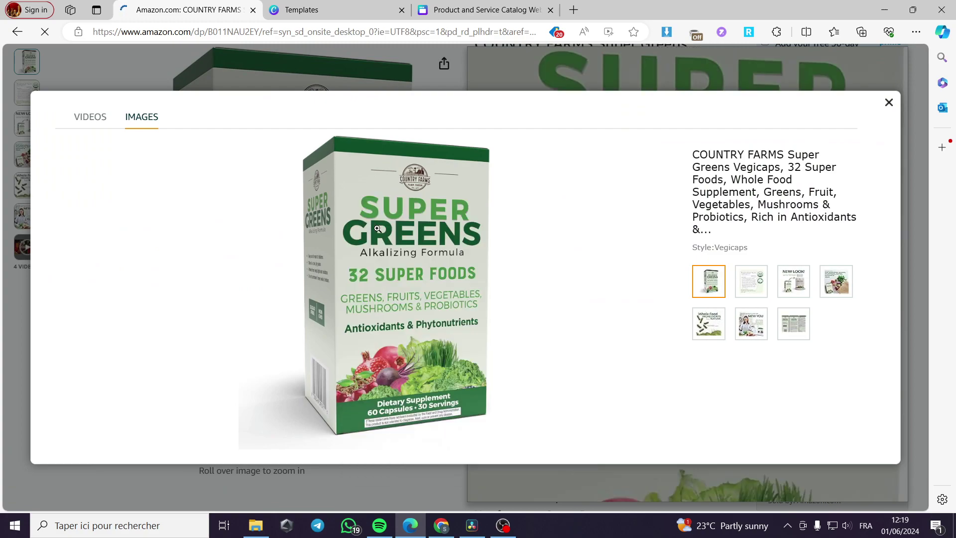
{"action": "left_click", "coordinate": [597, 381]}
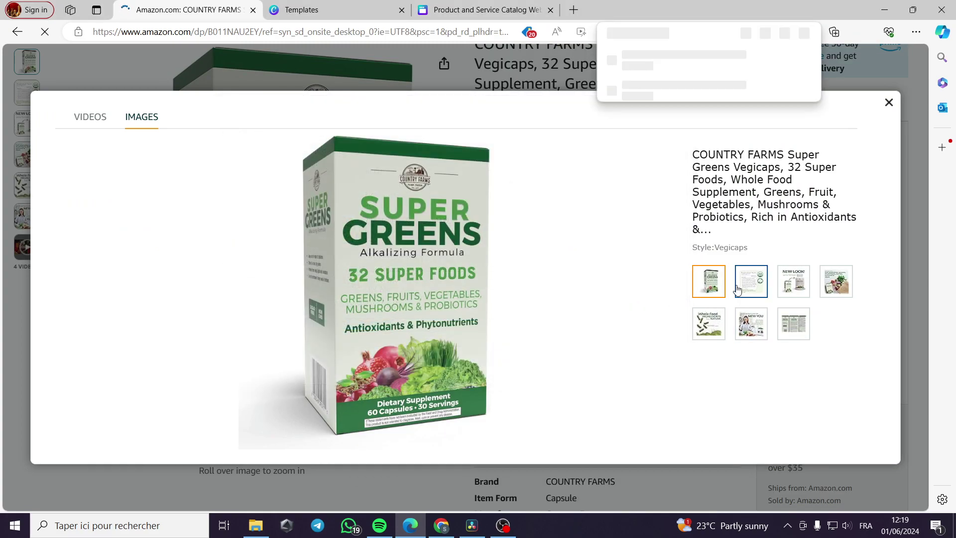
{"action": "left_click", "coordinate": [749, 284]}
{"action": "right_click", "coordinate": [347, 241]}
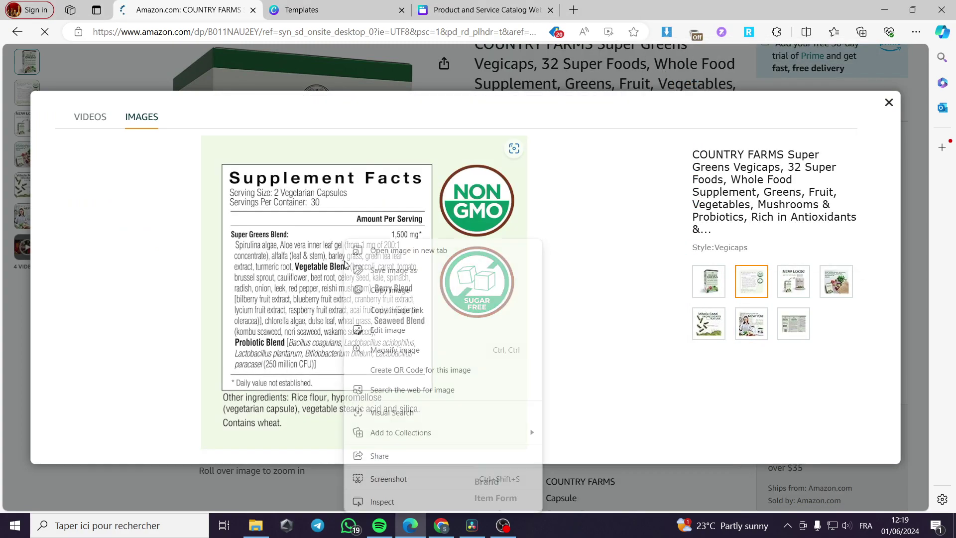
{"action": "left_click", "coordinate": [407, 275]}
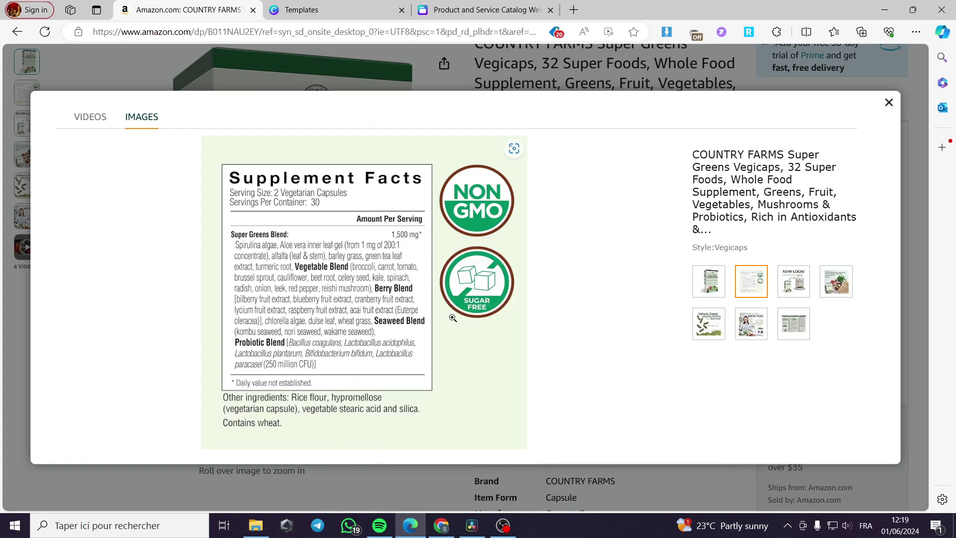
{"action": "left_click", "coordinate": [580, 374]}
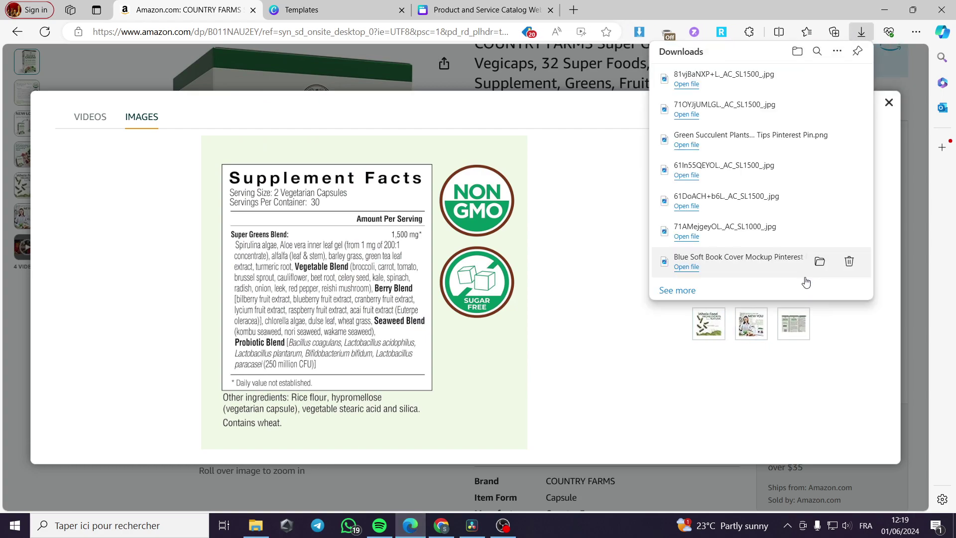
Save the NEW LOOK and vegetables-and-paper-bag gallery images to Downloads.
{"action": "left_click", "coordinate": [793, 281]}
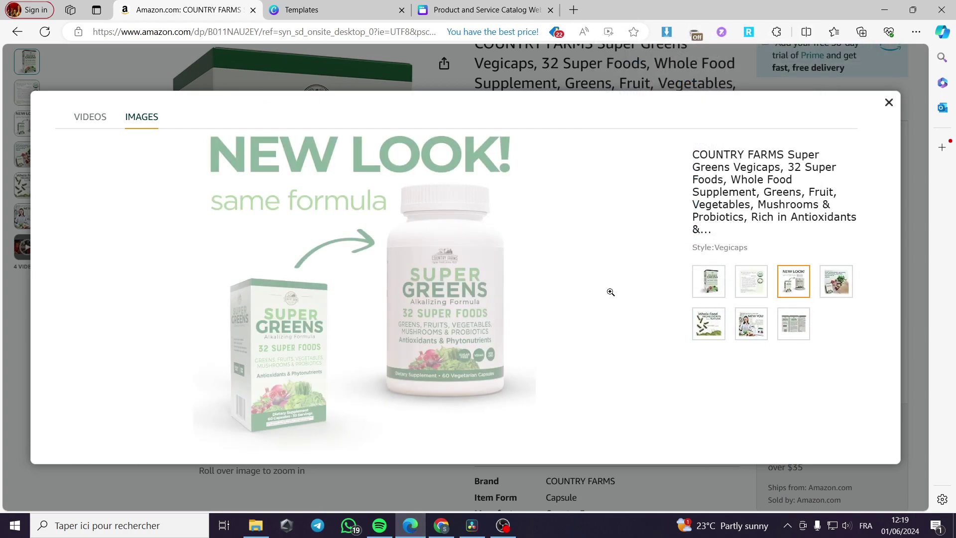
{"action": "right_click", "coordinate": [367, 240]}
{"action": "left_click", "coordinate": [441, 278]}
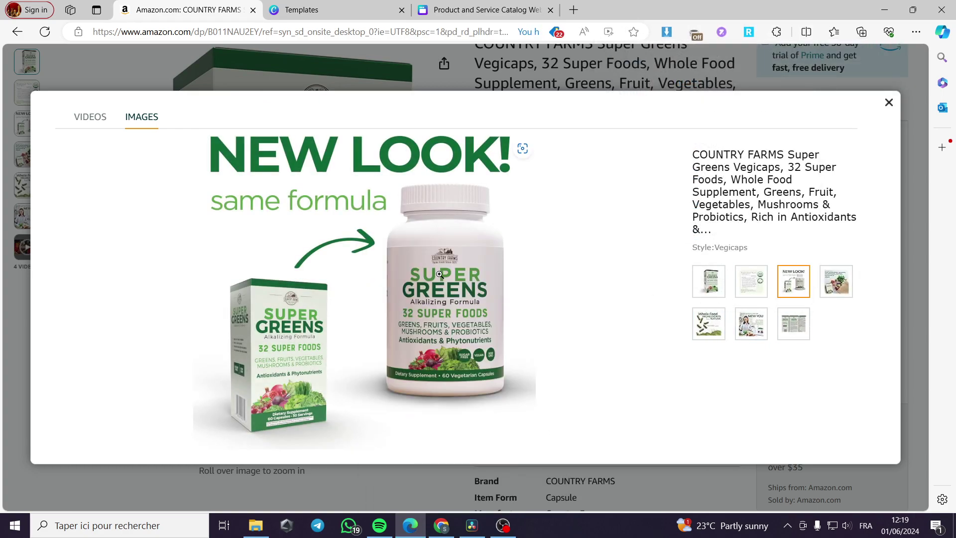
{"action": "left_click", "coordinate": [581, 375]}
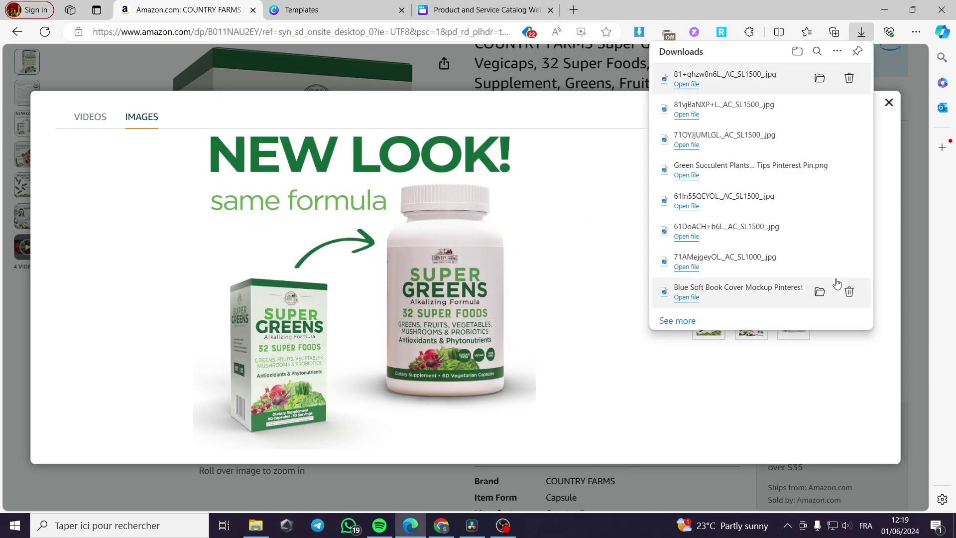
{"action": "left_click", "coordinate": [835, 293]}
{"action": "right_click", "coordinate": [313, 281]}
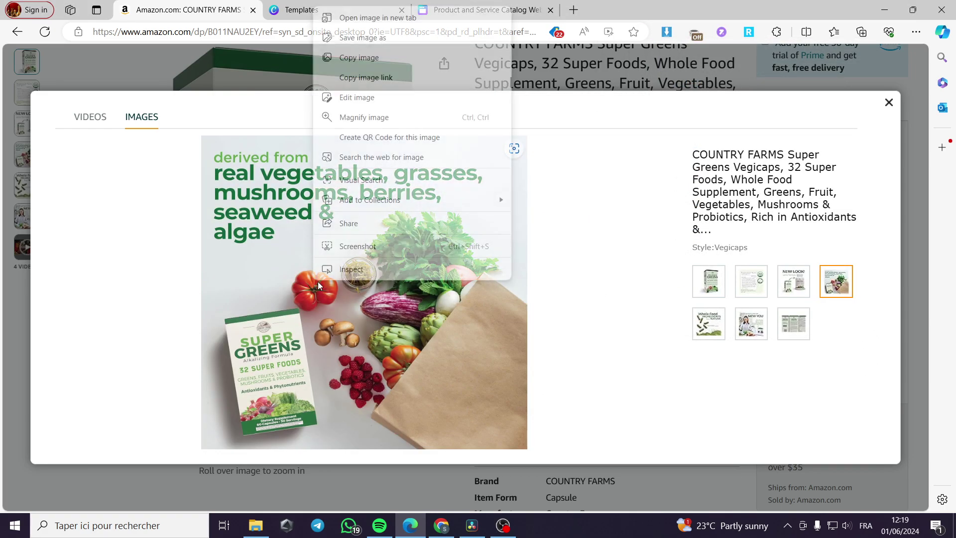
{"action": "left_click", "coordinate": [399, 37]}
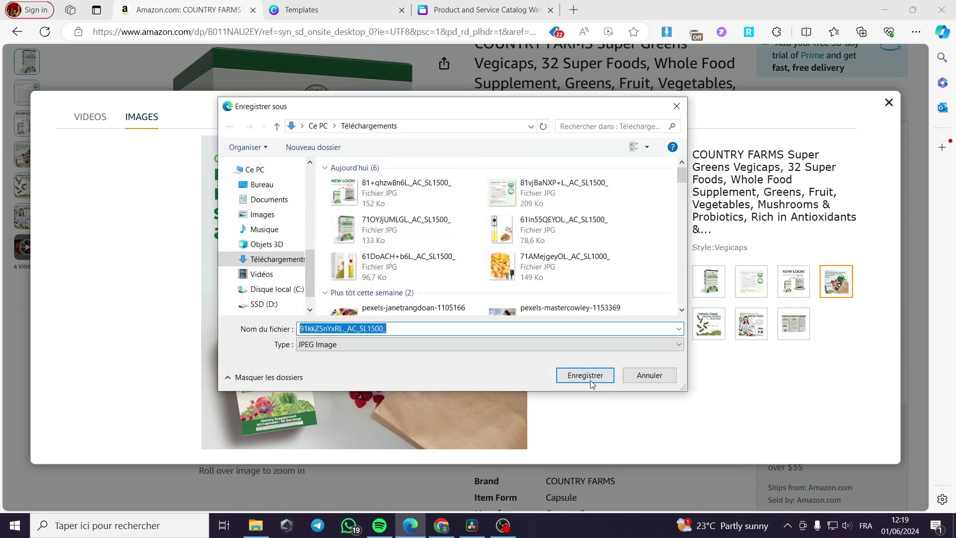
{"action": "left_click", "coordinate": [589, 381]}
{"action": "left_click", "coordinate": [640, 384]}
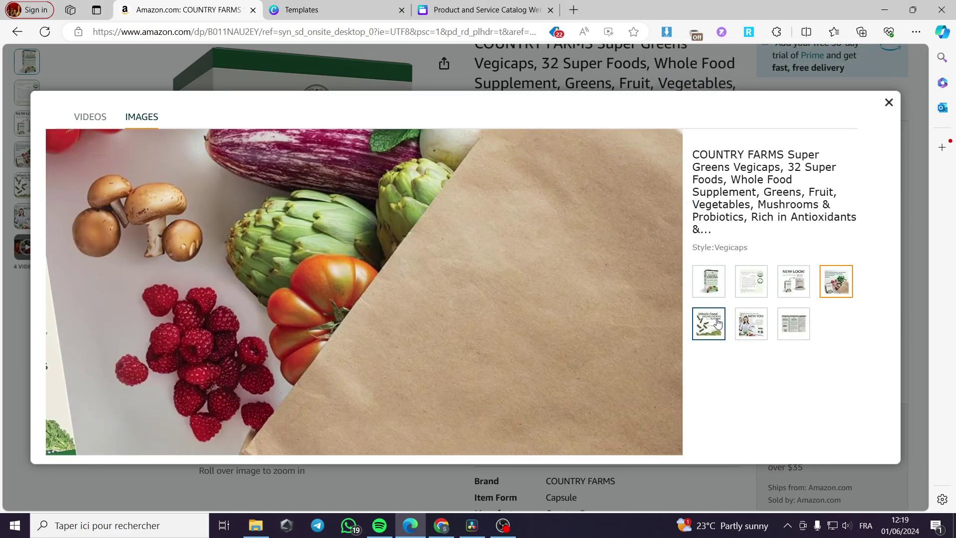
Save the Whole Food Ingredients image, close the gallery, and return to the Canva design.
{"action": "left_click", "coordinate": [709, 324]}
{"action": "right_click", "coordinate": [363, 296]}
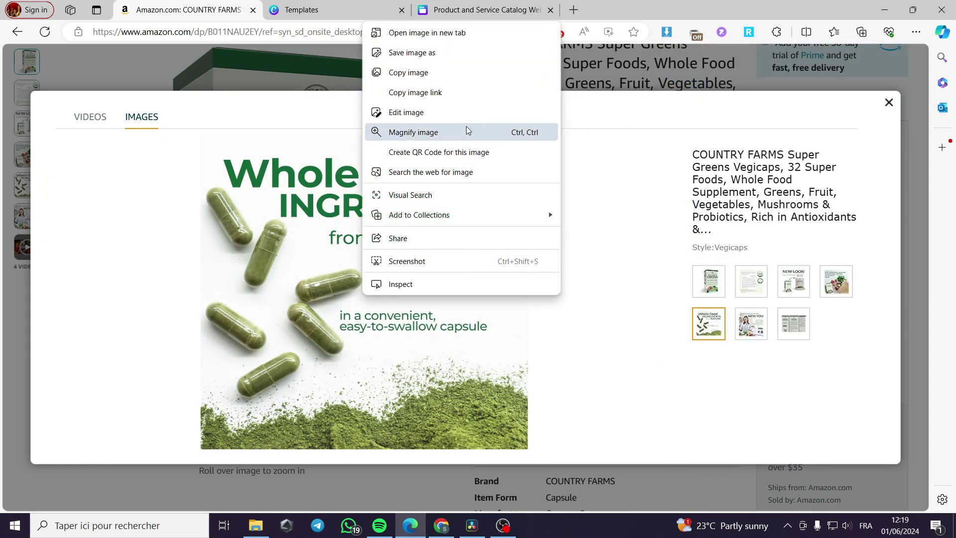
{"action": "left_click", "coordinate": [470, 53]}
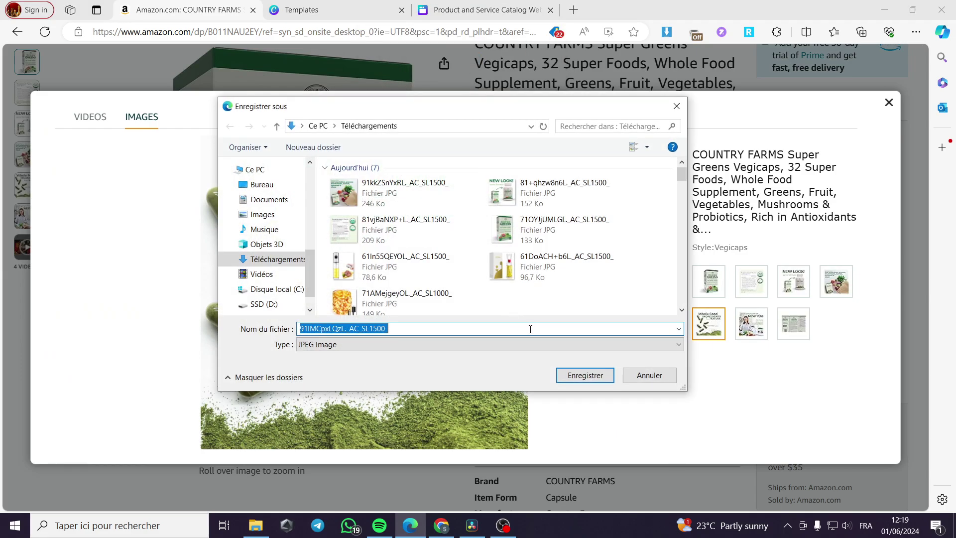
{"action": "left_click", "coordinate": [585, 375]}
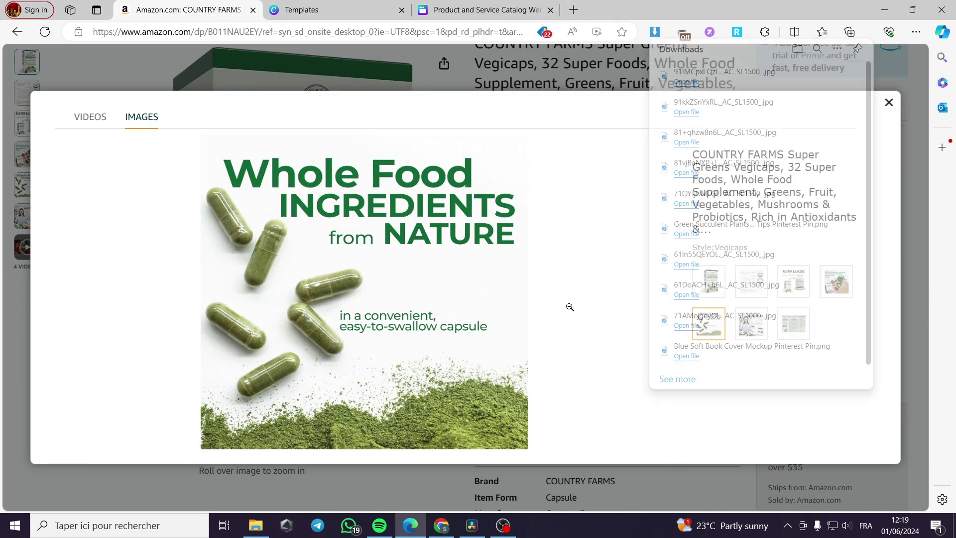
{"action": "left_click", "coordinate": [787, 292]}
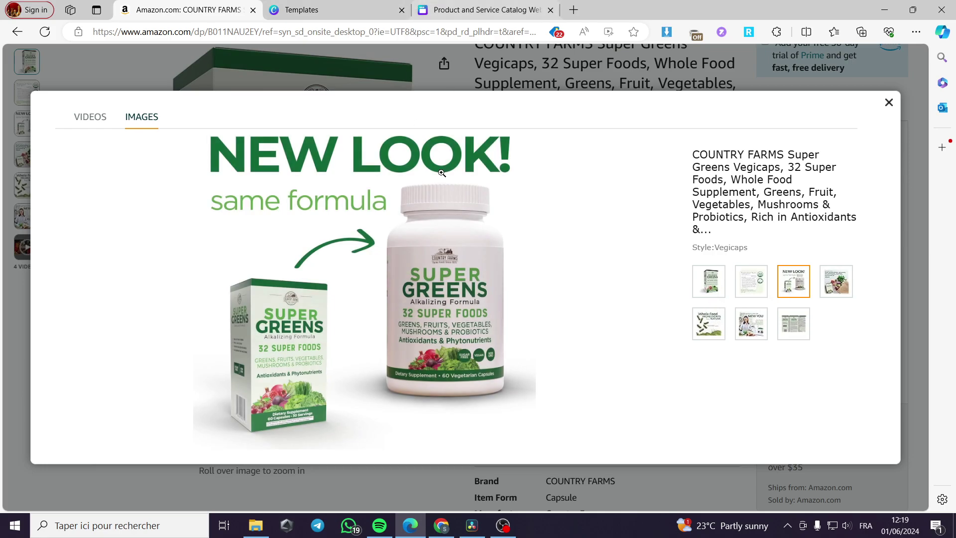
{"action": "left_click", "coordinate": [888, 103]}
{"action": "left_click", "coordinate": [474, 6]}
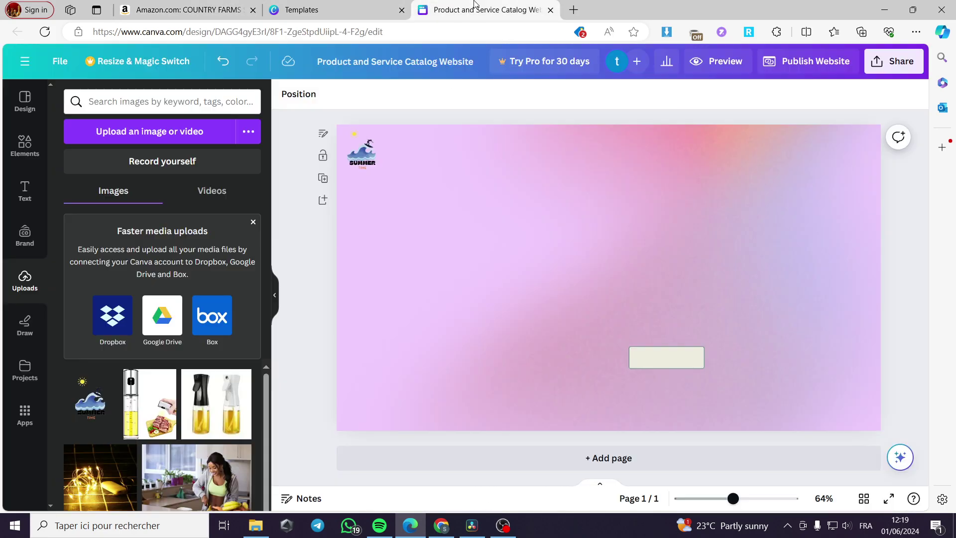
Upload the saved Super Greens images, including NEW LOOK and Whole Food, to Canva.
{"action": "left_click", "coordinate": [182, 143]}
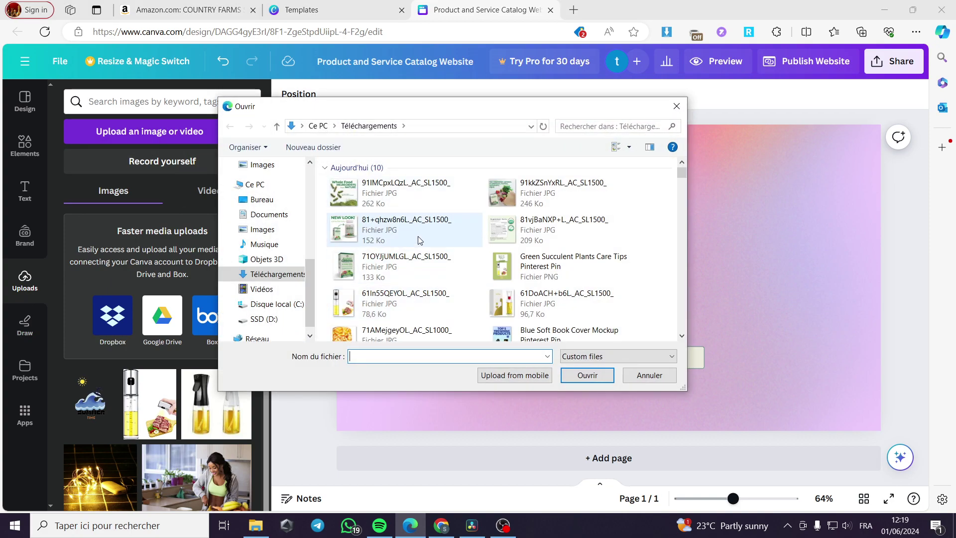
{"action": "left_click", "coordinate": [403, 264]}
{"action": "left_click", "coordinate": [400, 231], "text": "ctrl"}
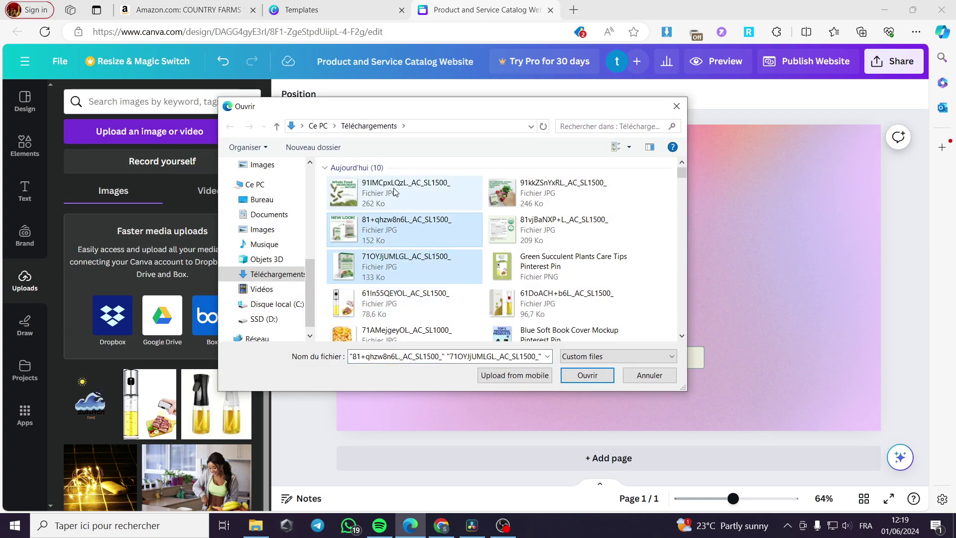
{"action": "left_click", "coordinate": [394, 192], "text": "ctrl"}
{"action": "left_click", "coordinate": [587, 378]}
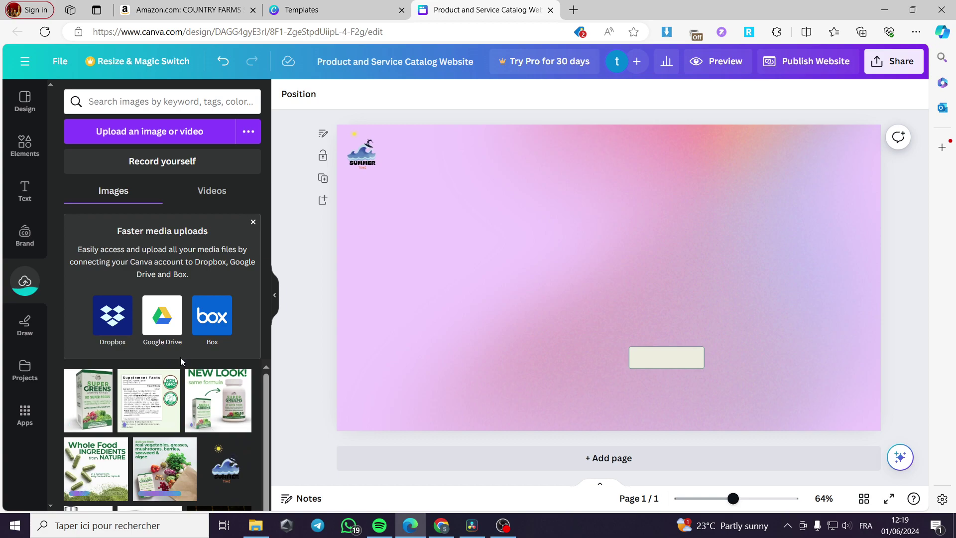
{"action": "left_click", "coordinate": [36, 192]}
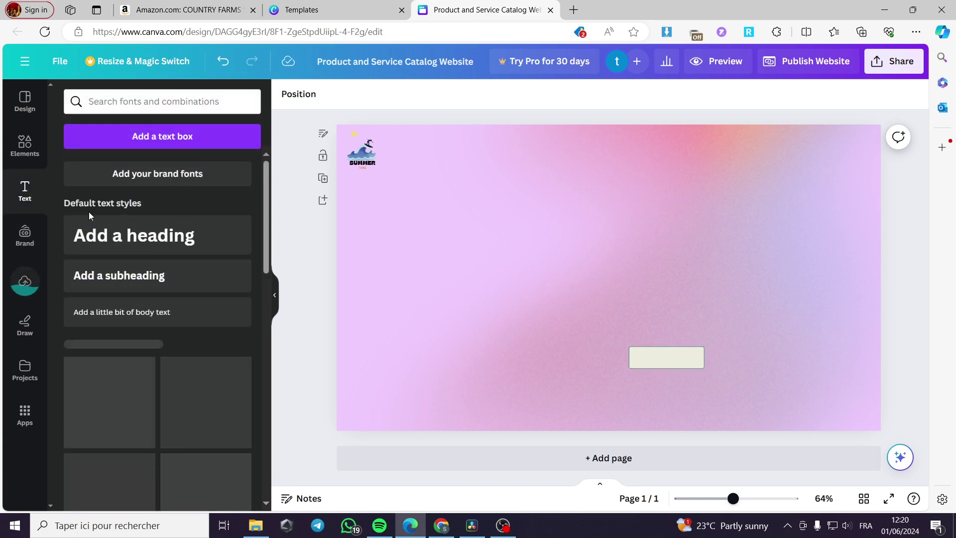
Add a heading and paste Amazon's 'MADE FROM REAL WHOLE FOODS' bullet onto the page.
{"action": "left_click", "coordinate": [138, 242]}
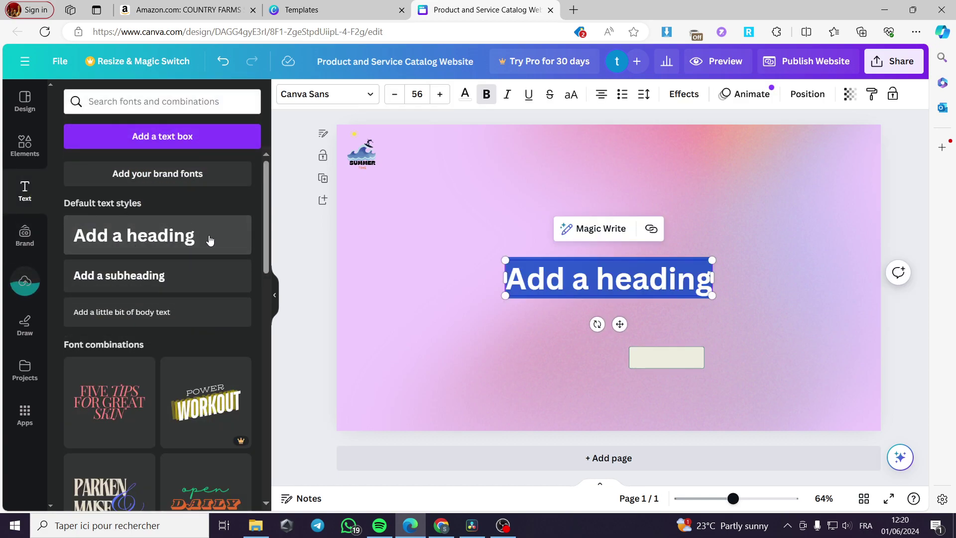
{"action": "left_click", "coordinate": [183, 6]}
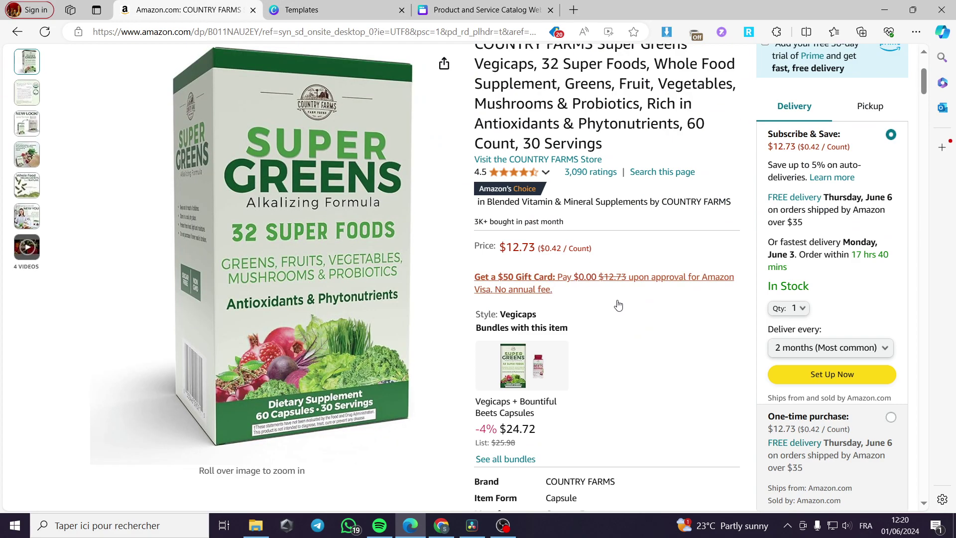
{"action": "scroll", "coordinate": [618, 305], "scroll_direction": "down", "scroll_amount": 5}
{"action": "left_click_drag", "start_coordinate": [488, 305], "coordinate": [572, 367]}
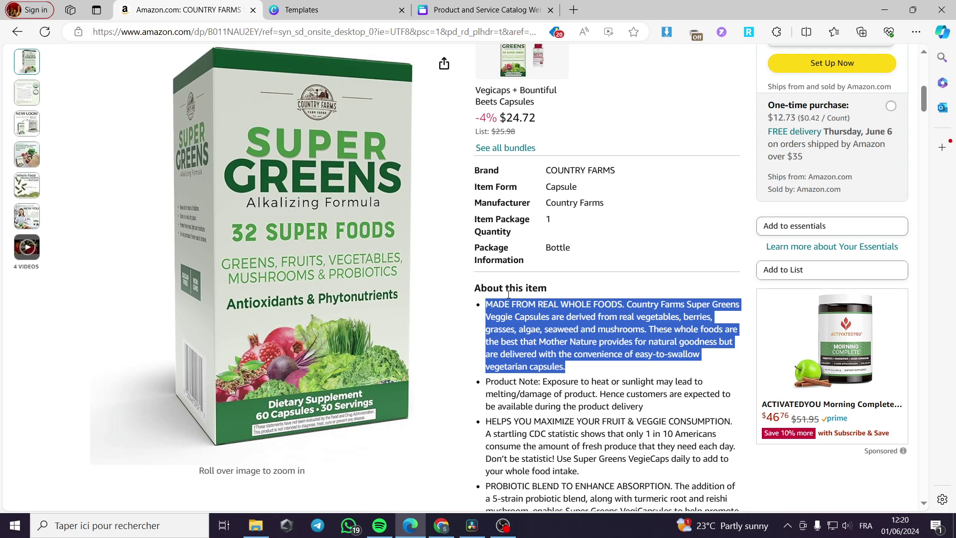
{"action": "left_click", "coordinate": [470, 6]}
{"action": "key", "text": "ctrl+v"}
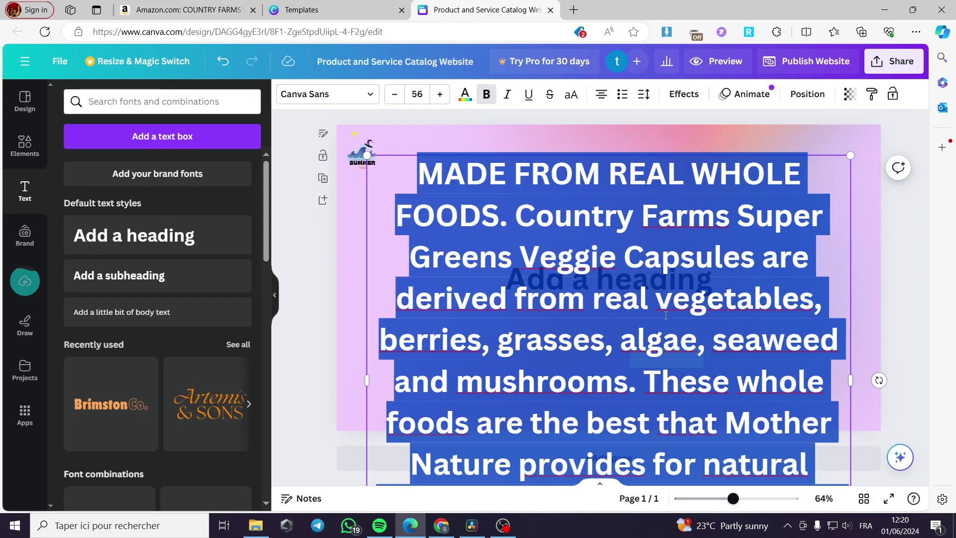
Shrink the pasted description block and delete the unused heading placeholder.
{"action": "scroll", "coordinate": [755, 354], "scroll_direction": "down", "scroll_amount": 3}
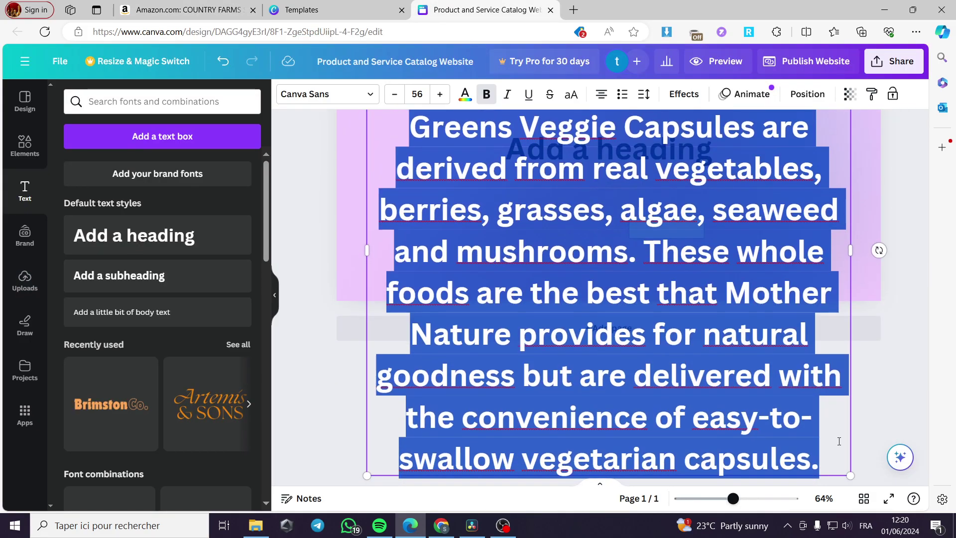
{"action": "left_click_drag", "start_coordinate": [856, 483], "coordinate": [655, 232]}
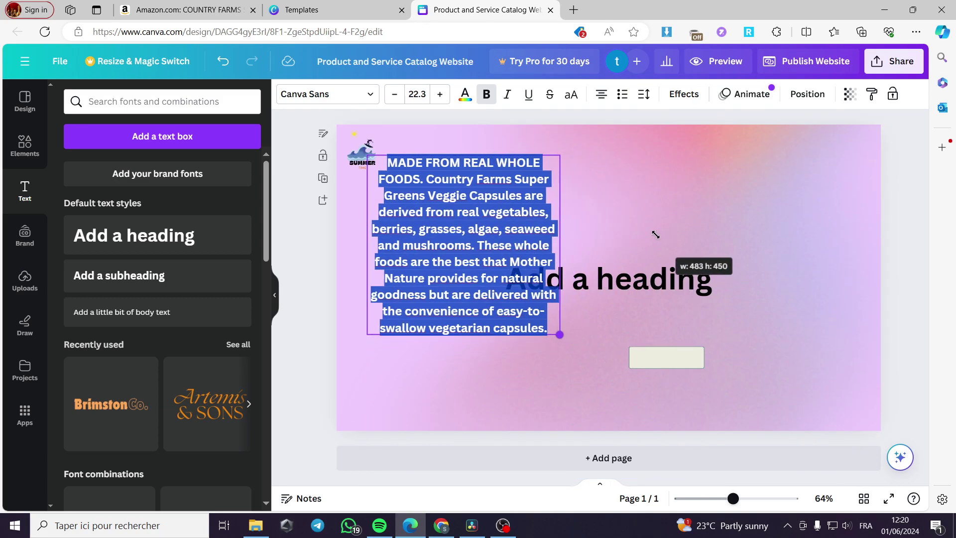
{"action": "left_click", "coordinate": [651, 276]}
{"action": "key", "text": "Delete"}
Move the description to the right side of the page and set it in Montserrat.
{"action": "left_click", "coordinate": [515, 264]}
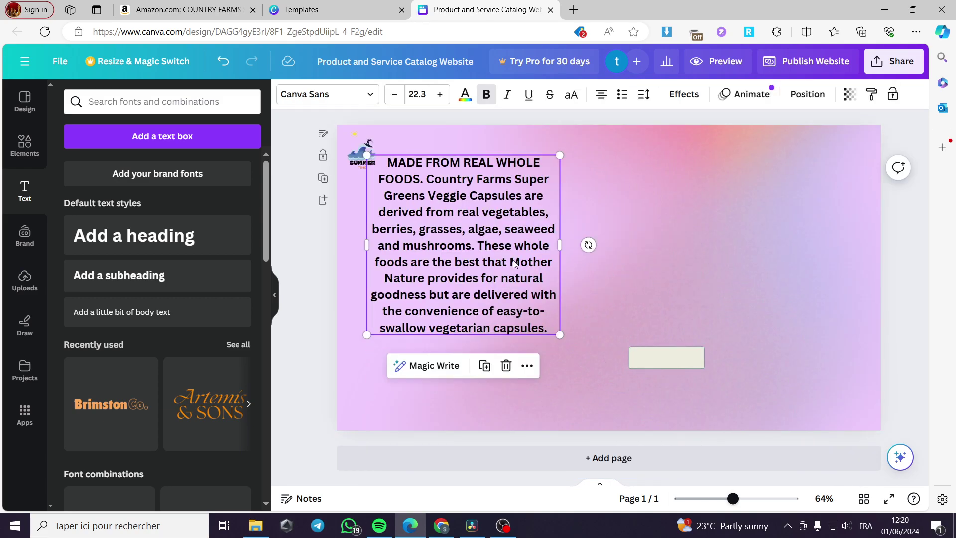
{"action": "left_click_drag", "start_coordinate": [484, 233], "coordinate": [716, 278]}
{"action": "left_click_drag", "start_coordinate": [729, 315], "coordinate": [744, 327]}
{"action": "double_click", "coordinate": [629, 185]}
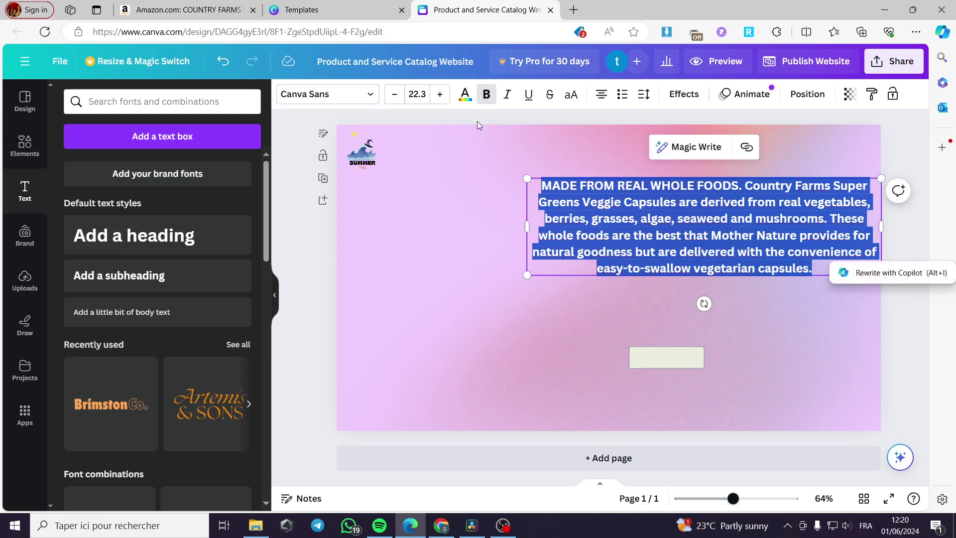
{"action": "left_click", "coordinate": [352, 98]}
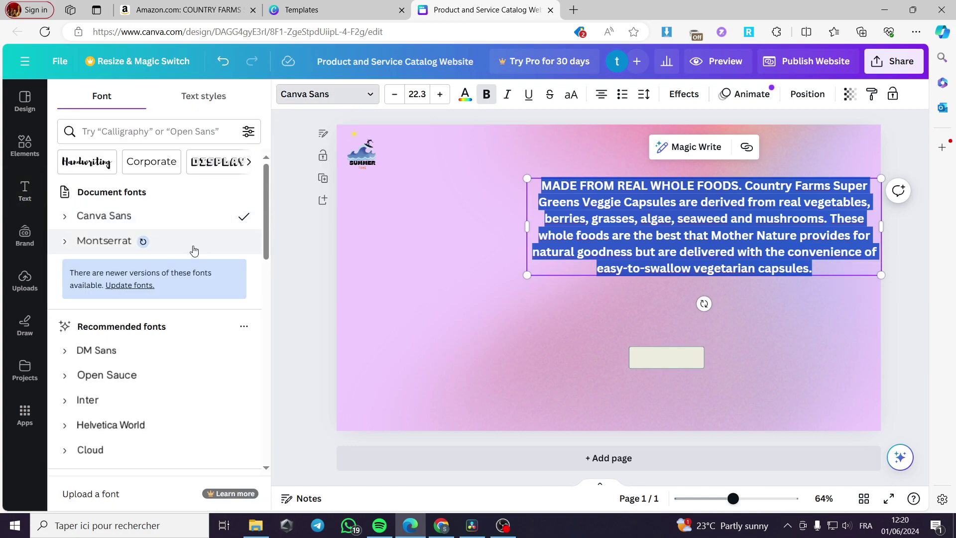
{"action": "left_click", "coordinate": [165, 249]}
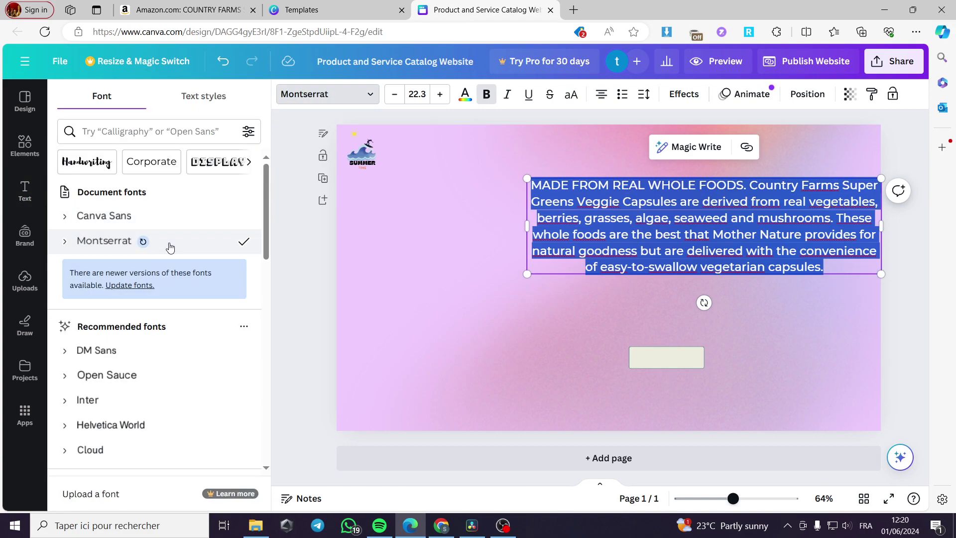
Narrow the description text box and shift it further toward the right edge.
{"action": "left_click_drag", "start_coordinate": [882, 228], "coordinate": [786, 229]}
{"action": "left_click", "coordinate": [791, 323]}
{"action": "left_click_drag", "start_coordinate": [683, 266], "coordinate": [757, 276]}
{"action": "double_click", "coordinate": [625, 199]}
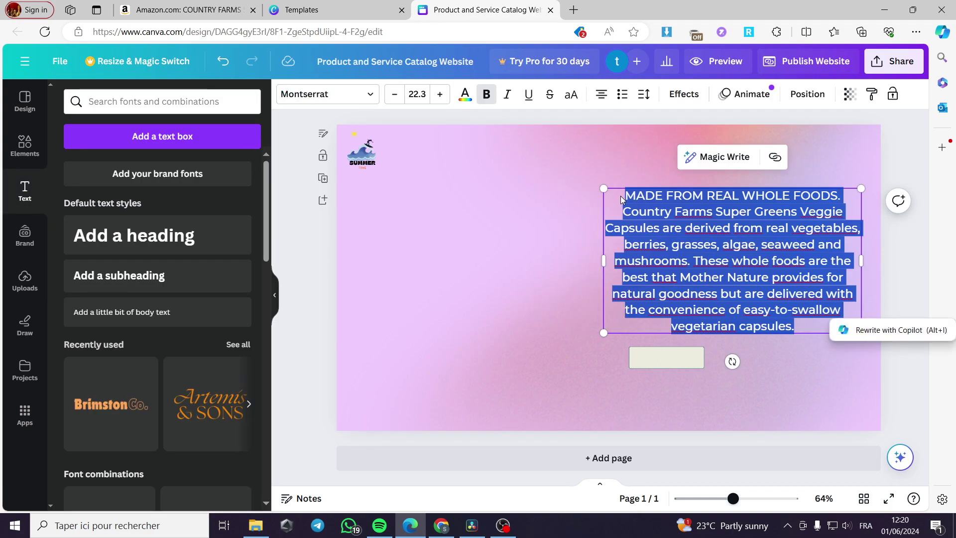
Preview colour swatches, then nudge the description slightly left and down and reselect its text.
{"action": "left_click", "coordinate": [465, 96]}
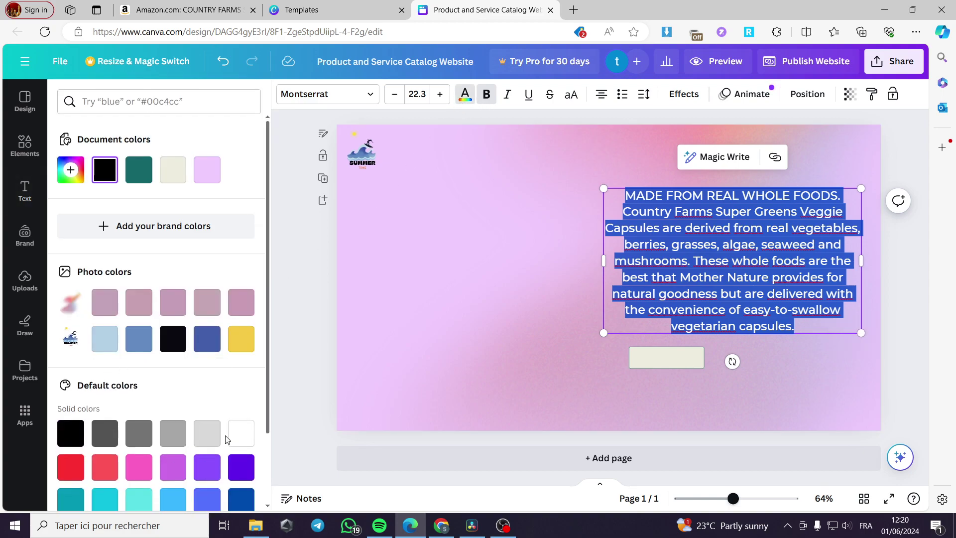
{"action": "scroll", "coordinate": [146, 447], "scroll_direction": "down", "scroll_amount": 2}
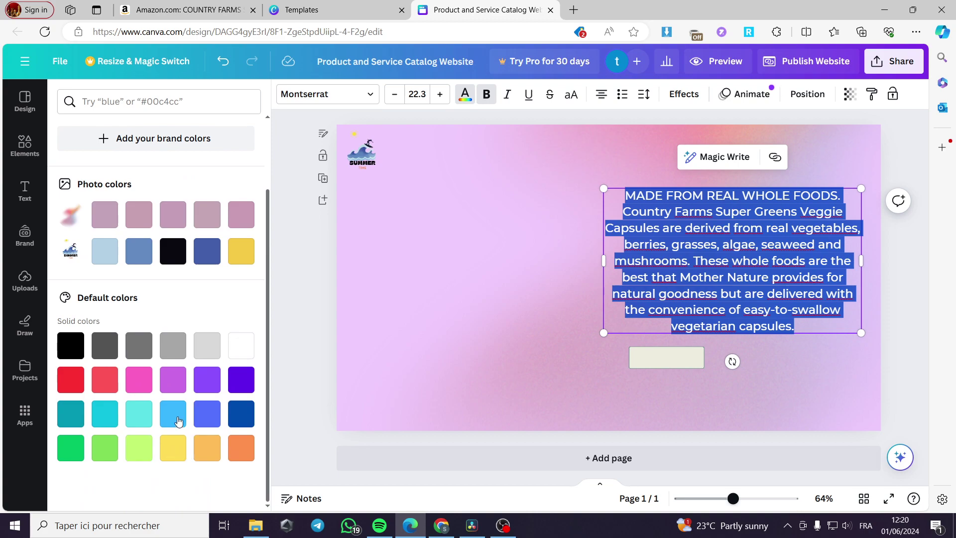
{"action": "scroll", "coordinate": [112, 324], "scroll_direction": "up", "scroll_amount": 2}
{"action": "left_click", "coordinate": [469, 278]}
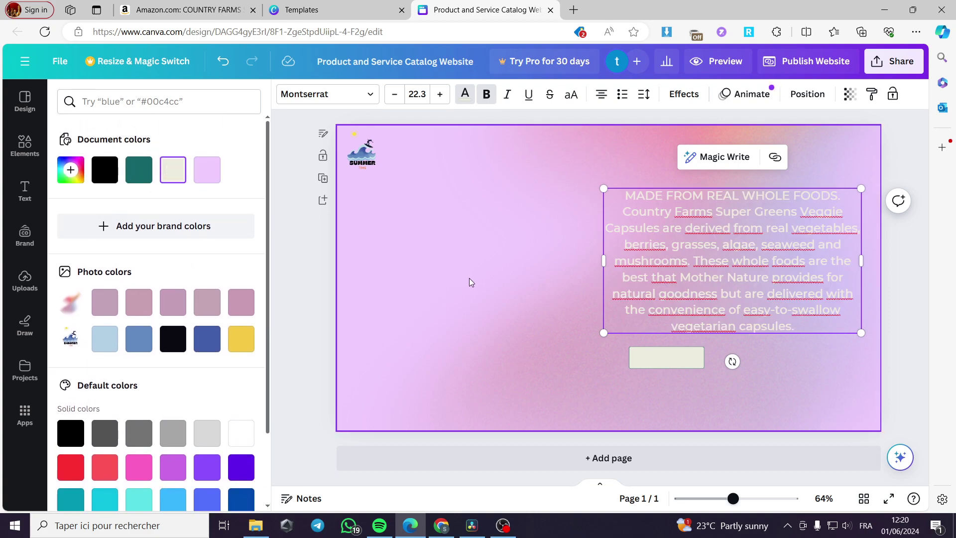
{"action": "mouse_move", "coordinate": [673, 266]}
{"action": "left_mouse_down"}
{"action": "mouse_move", "coordinate": [657, 270]}
{"action": "mouse_move", "coordinate": [667, 270]}
{"action": "left_mouse_up"}
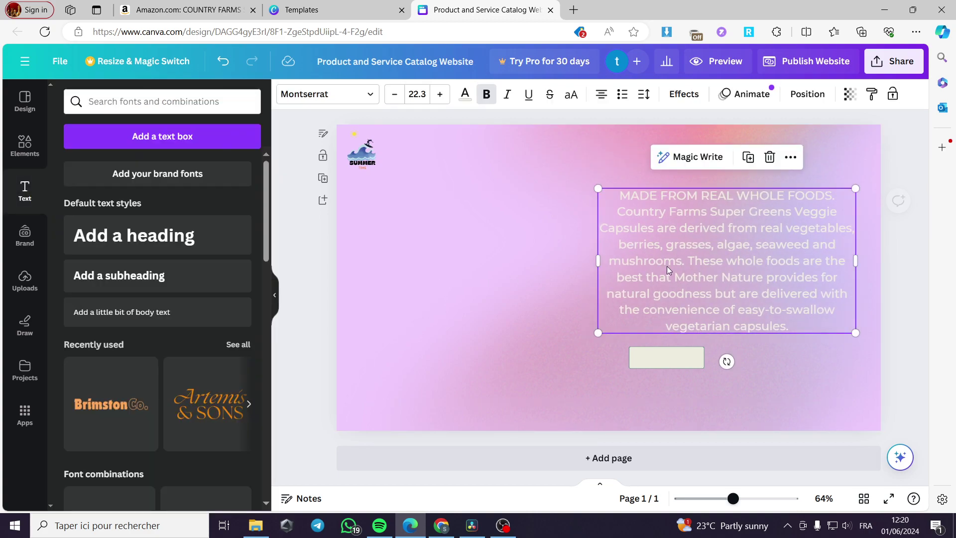
{"action": "double_click", "coordinate": [671, 262]}
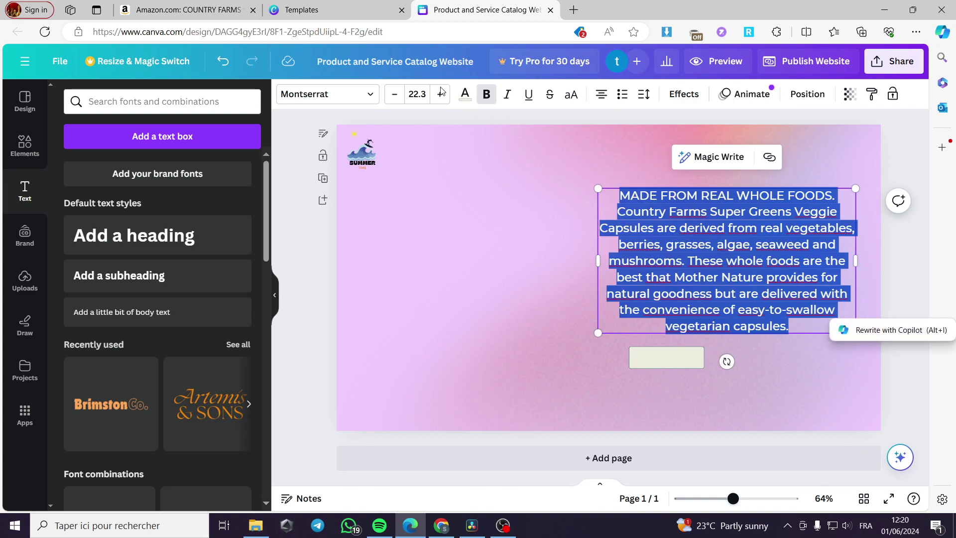
Try red as the description text colour.
{"action": "left_click", "coordinate": [466, 93]}
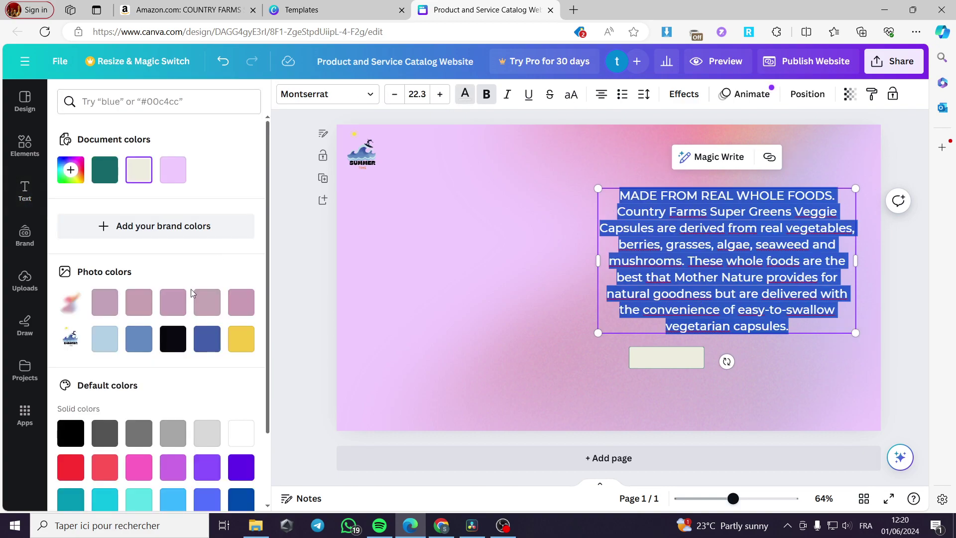
{"action": "scroll", "coordinate": [162, 391], "scroll_direction": "down", "scroll_amount": 2}
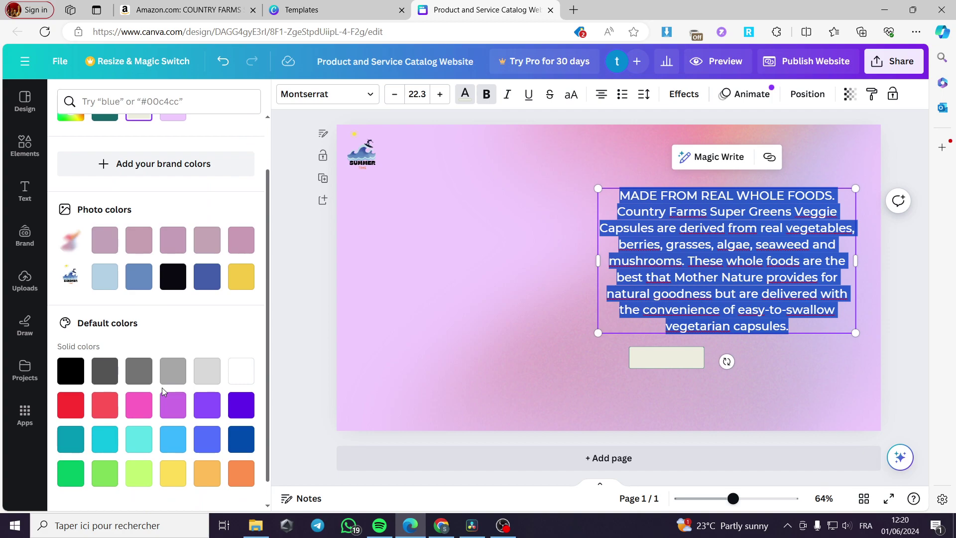
{"action": "left_click", "coordinate": [74, 413]}
{"action": "left_click", "coordinate": [480, 351]}
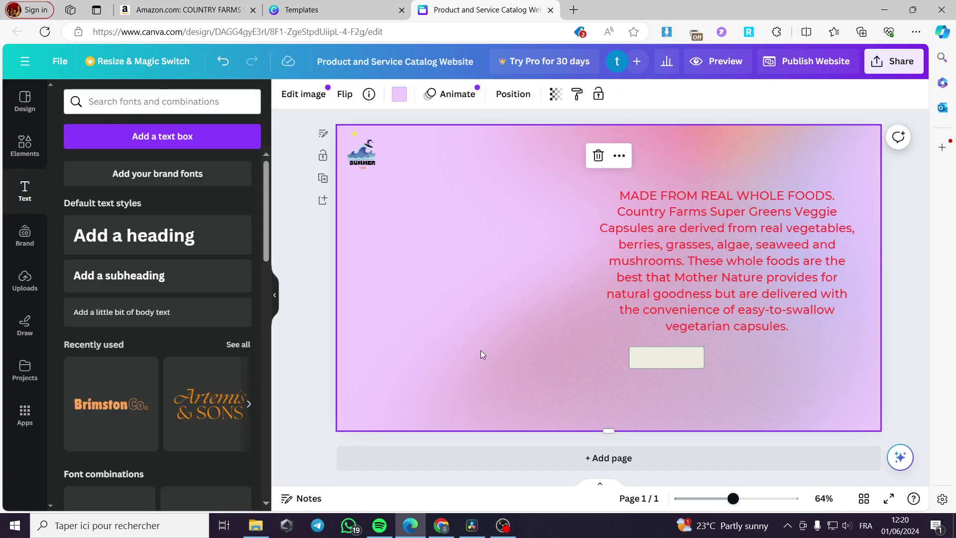
{"action": "left_click", "coordinate": [682, 261]}
{"action": "double_click", "coordinate": [666, 224]}
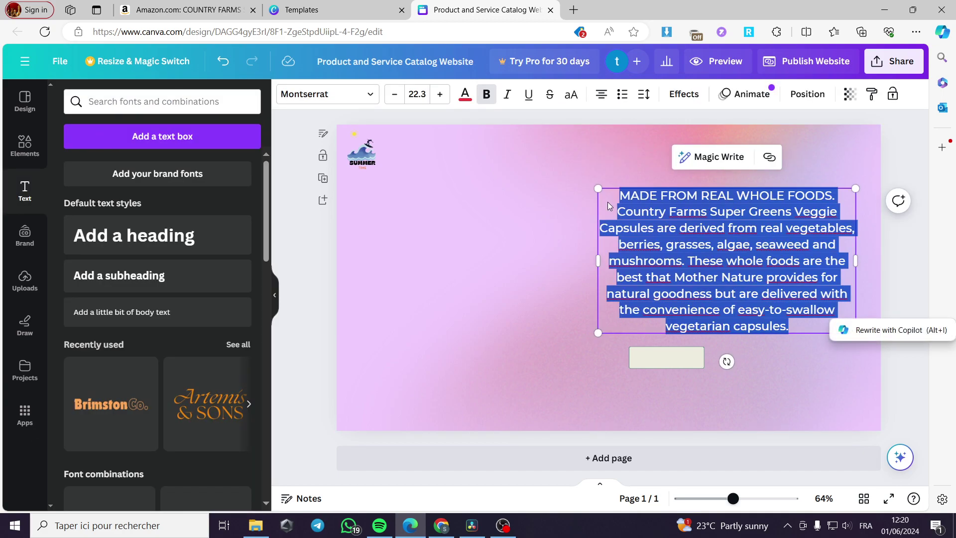
Change the description text to the teal document colour.
{"action": "left_click", "coordinate": [468, 95]}
{"action": "scroll", "coordinate": [149, 298], "scroll_direction": "down", "scroll_amount": 1}
{"action": "scroll", "coordinate": [145, 279], "scroll_direction": "up", "scroll_amount": 1}
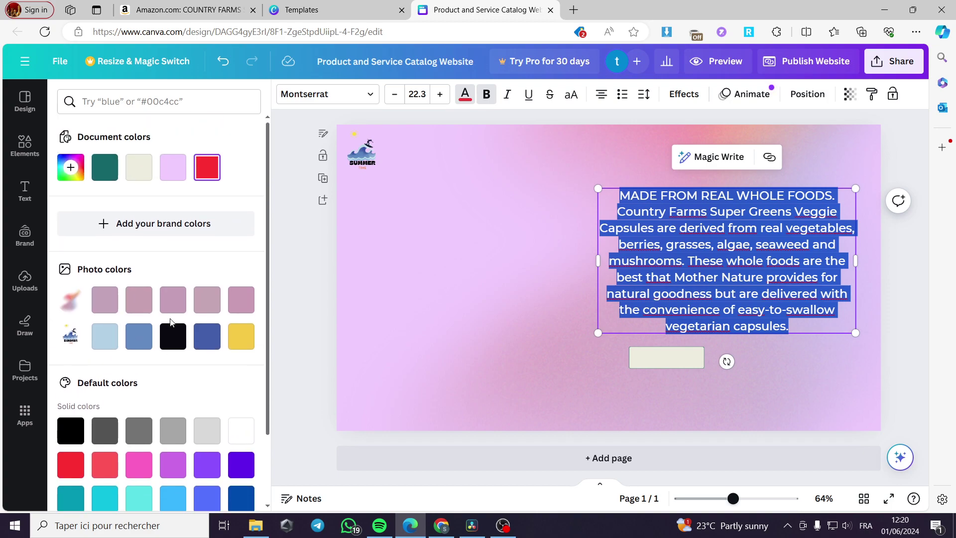
{"action": "left_click", "coordinate": [104, 171]}
{"action": "left_click", "coordinate": [464, 262]}
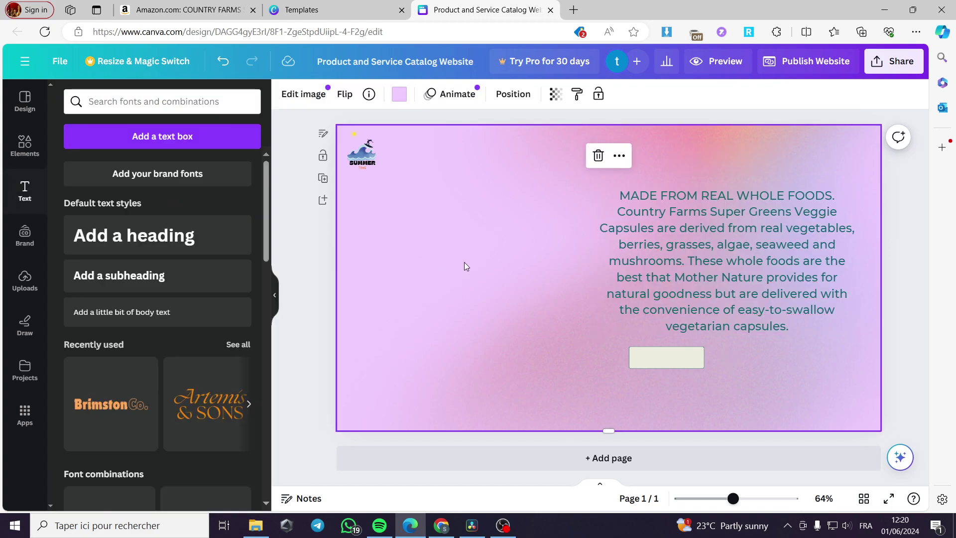
{"action": "left_click", "coordinate": [722, 258]}
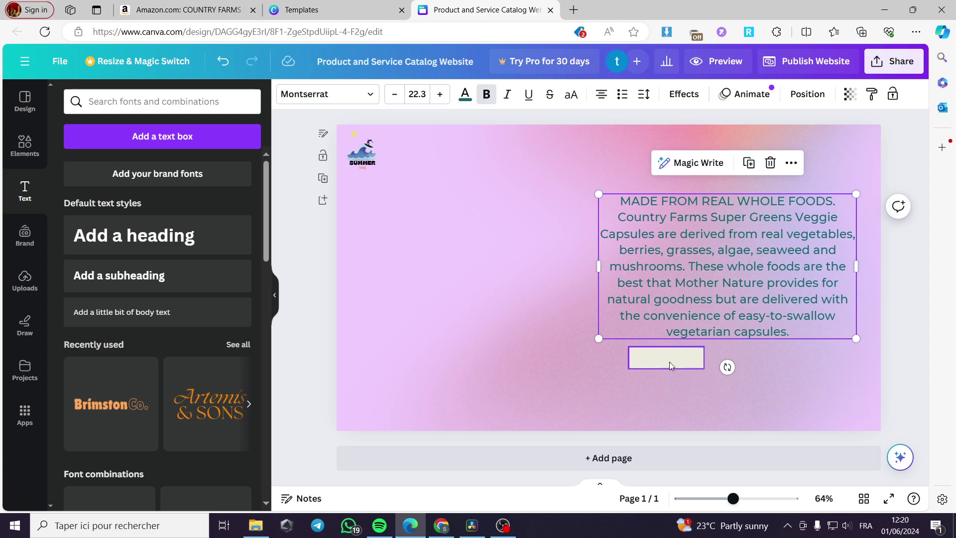
Move the pale button below the description and nudge the description slightly down.
{"action": "left_click_drag", "start_coordinate": [667, 357], "coordinate": [762, 386]}
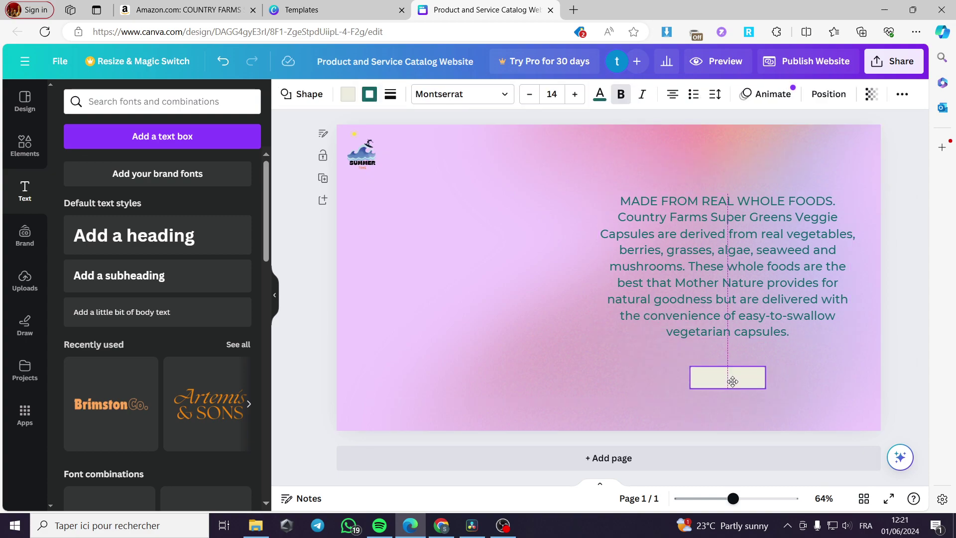
{"action": "left_click", "coordinate": [742, 282]}
{"action": "left_click_drag", "start_coordinate": [742, 282], "coordinate": [747, 293]}
{"action": "left_click", "coordinate": [732, 372]}
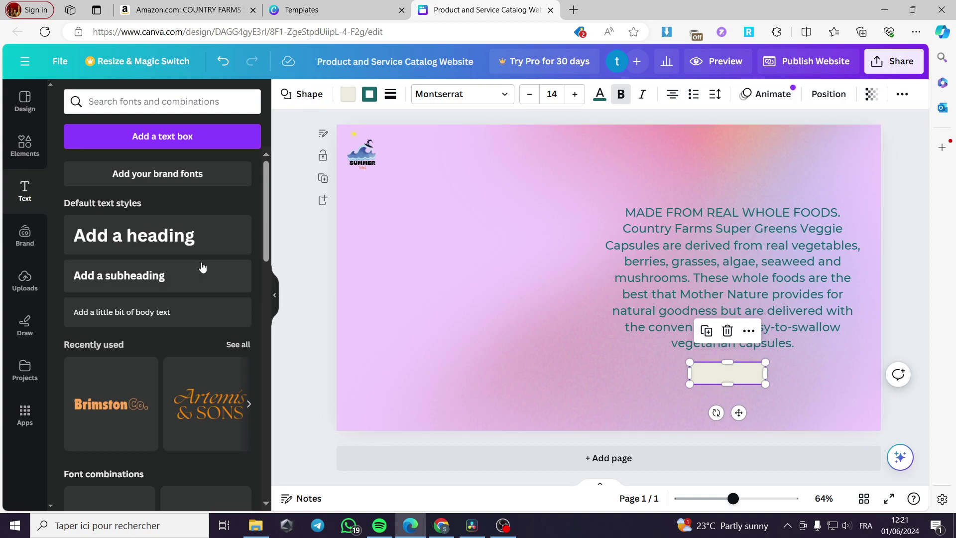
Add the Brimston Co. font combination, remove 'Co.', and retype it as 'Buy NOW', shrunk.
{"action": "scroll", "coordinate": [98, 357], "scroll_direction": "down", "scroll_amount": 1}
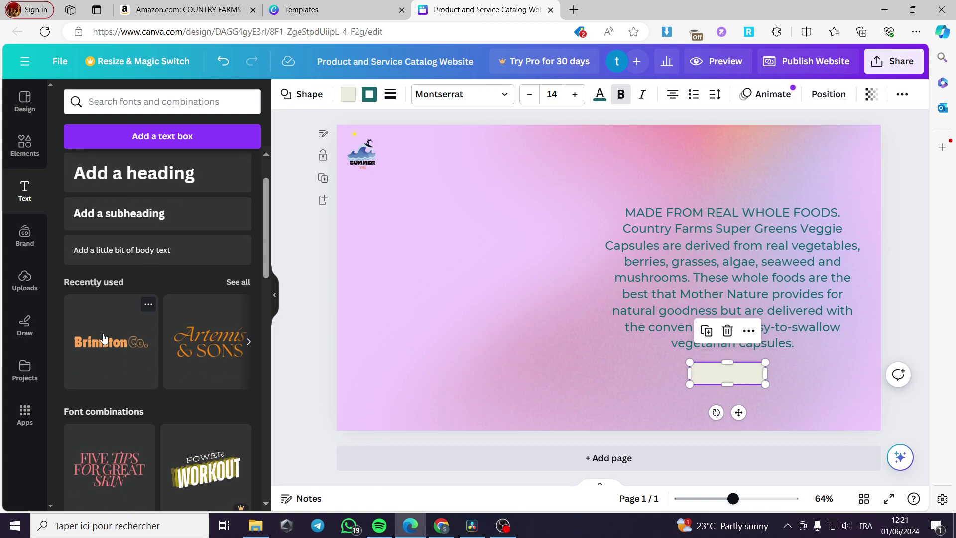
{"action": "left_click", "coordinate": [103, 338]}
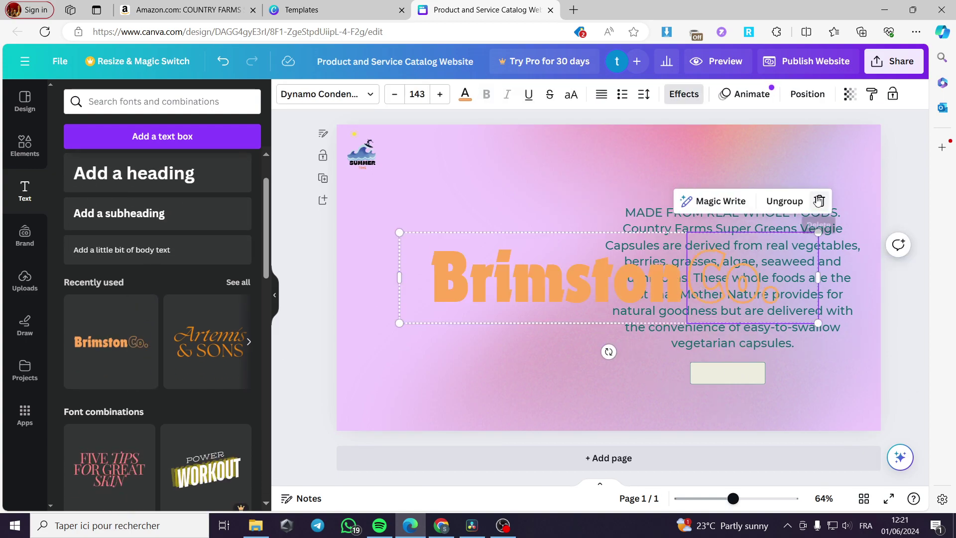
{"action": "left_click", "coordinate": [819, 201]}
{"action": "double_click", "coordinate": [621, 280]}
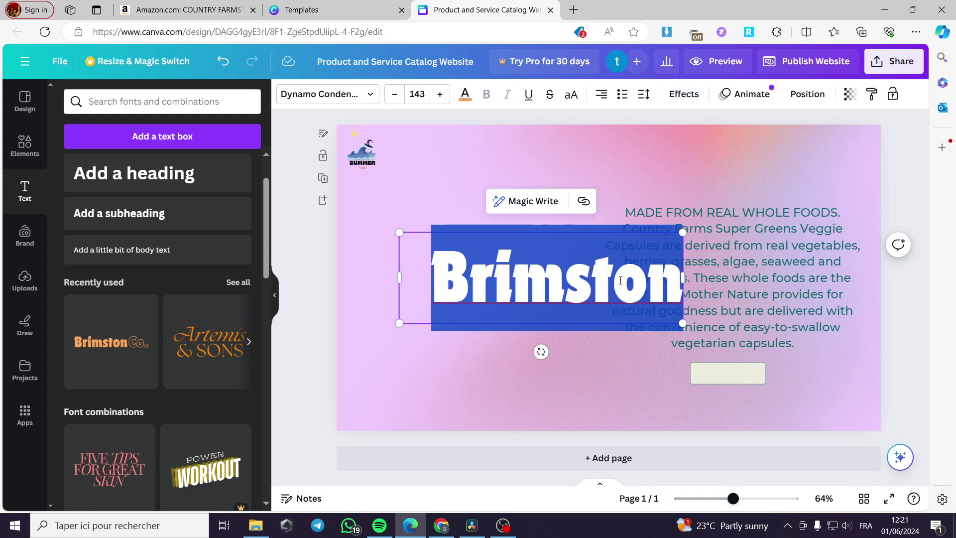
{"action": "type", "text": "Buy NOW"}
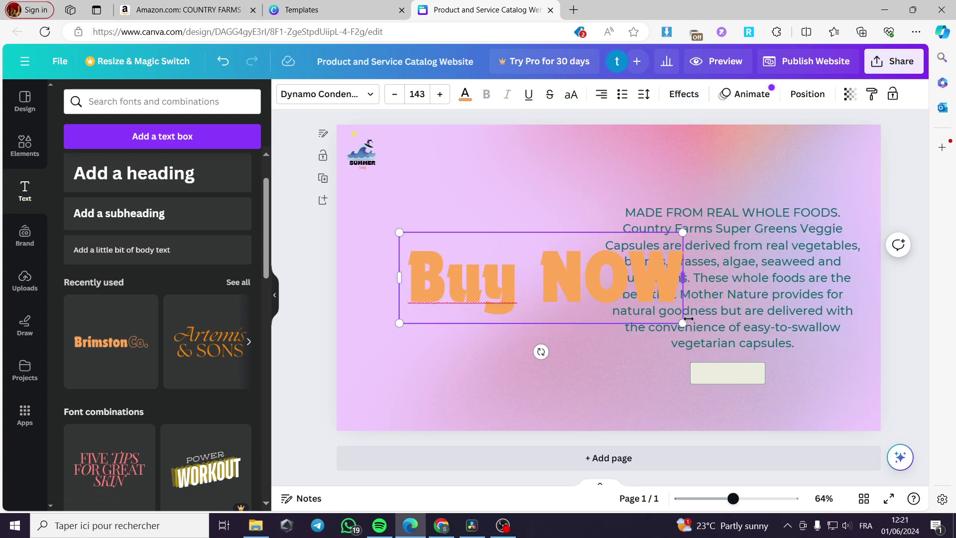
{"action": "left_click_drag", "start_coordinate": [689, 319], "coordinate": [504, 267]}
Position the Buy NOW text centred on the pale button.
{"action": "left_click", "coordinate": [516, 309]}
{"action": "left_click_drag", "start_coordinate": [455, 249], "coordinate": [737, 371]}
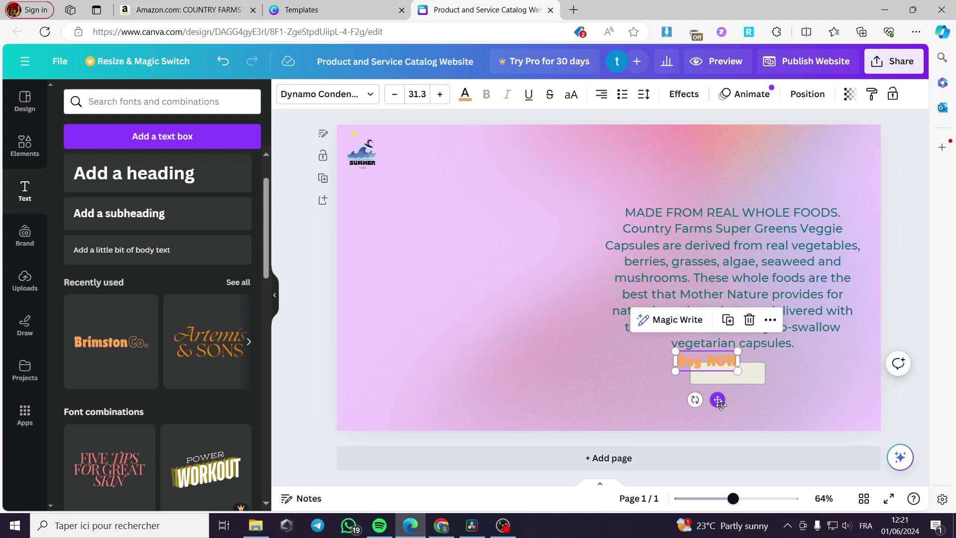
{"action": "left_click_drag", "start_coordinate": [720, 405], "coordinate": [737, 413]}
{"action": "left_click", "coordinate": [835, 394]}
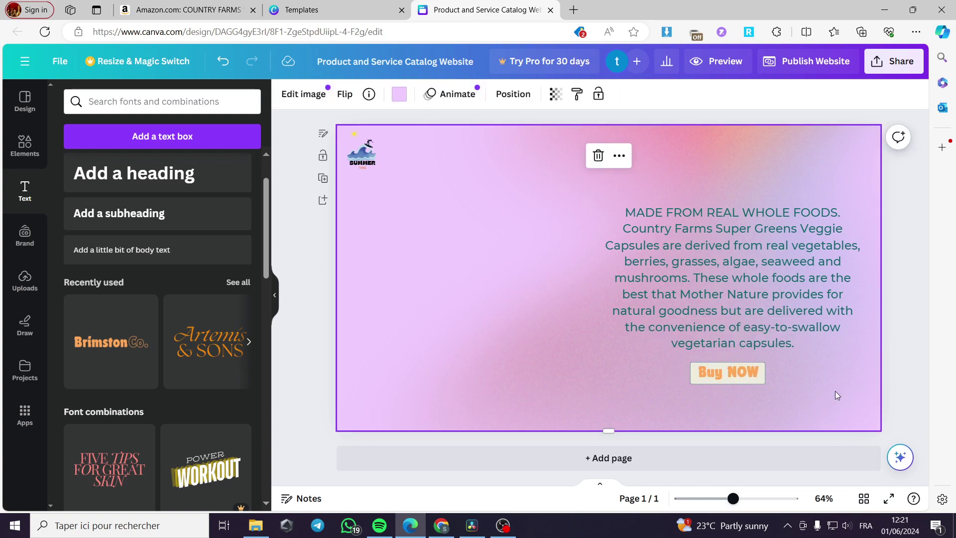
{"action": "left_click_drag", "start_coordinate": [741, 373], "coordinate": [740, 375]}
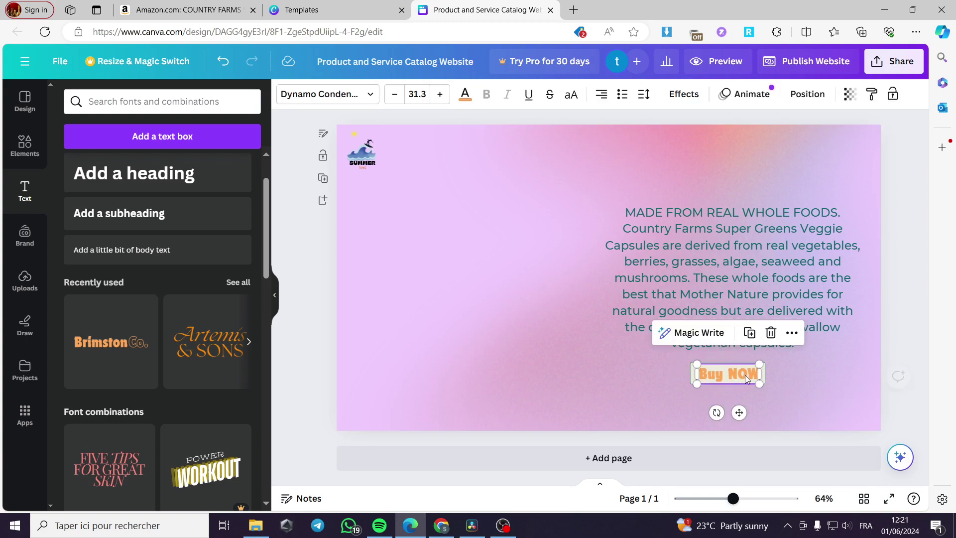
{"action": "left_click", "coordinate": [839, 384]}
{"action": "left_click", "coordinate": [747, 375]}
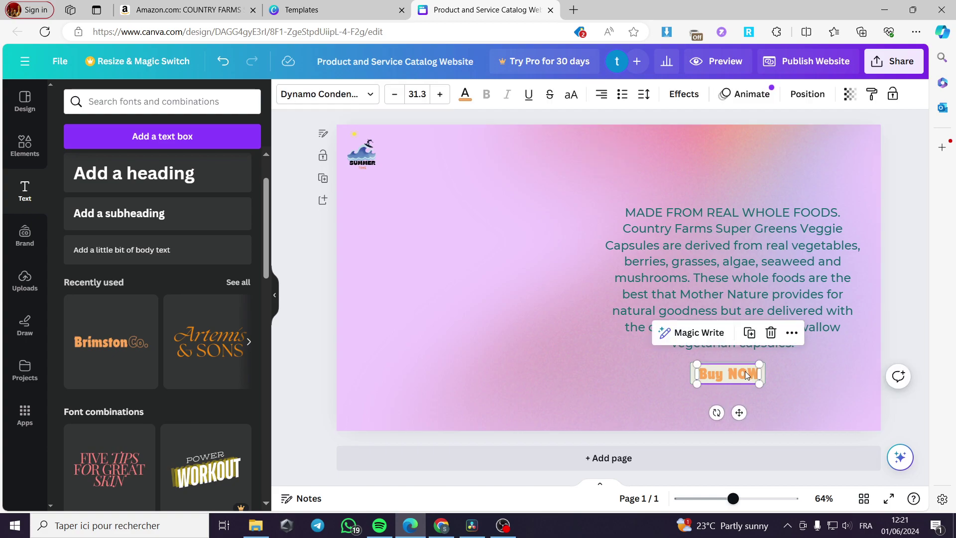
{"action": "left_click", "coordinate": [805, 385]}
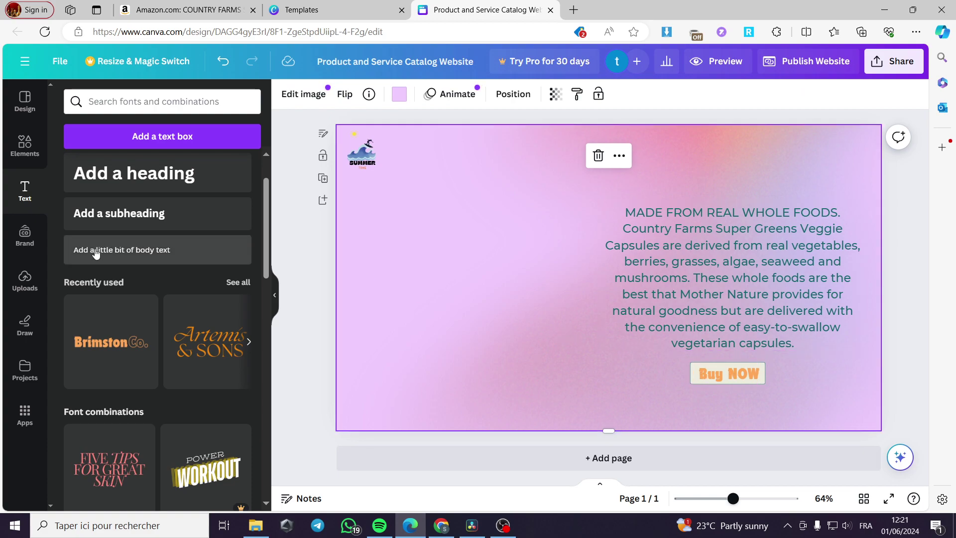
Add the Super Greens box image, shrink it and set it against the page's left edge.
{"action": "left_click", "coordinate": [25, 284]}
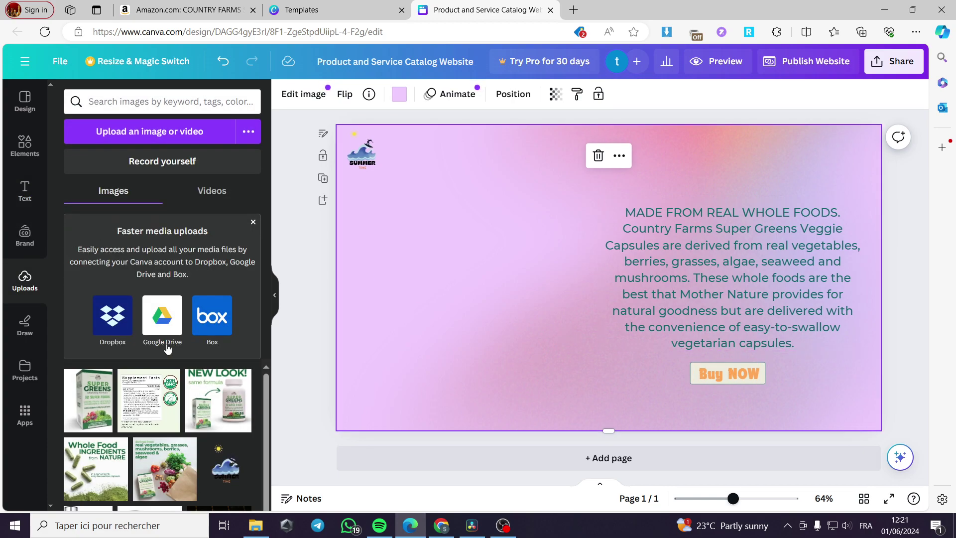
{"action": "left_click", "coordinate": [88, 400]}
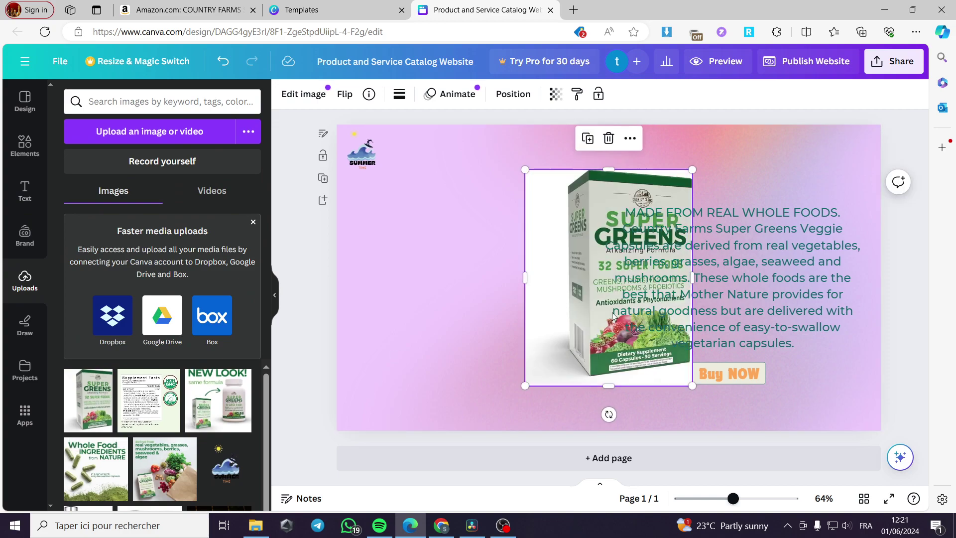
{"action": "left_click_drag", "start_coordinate": [572, 327], "coordinate": [420, 312]}
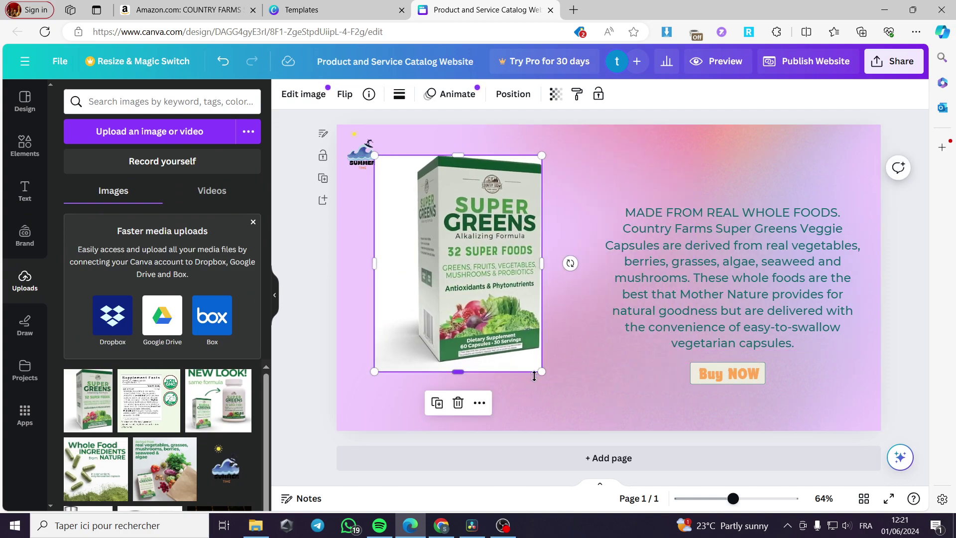
{"action": "left_click_drag", "start_coordinate": [537, 373], "coordinate": [492, 308]}
{"action": "left_click_drag", "start_coordinate": [459, 237], "coordinate": [422, 258]}
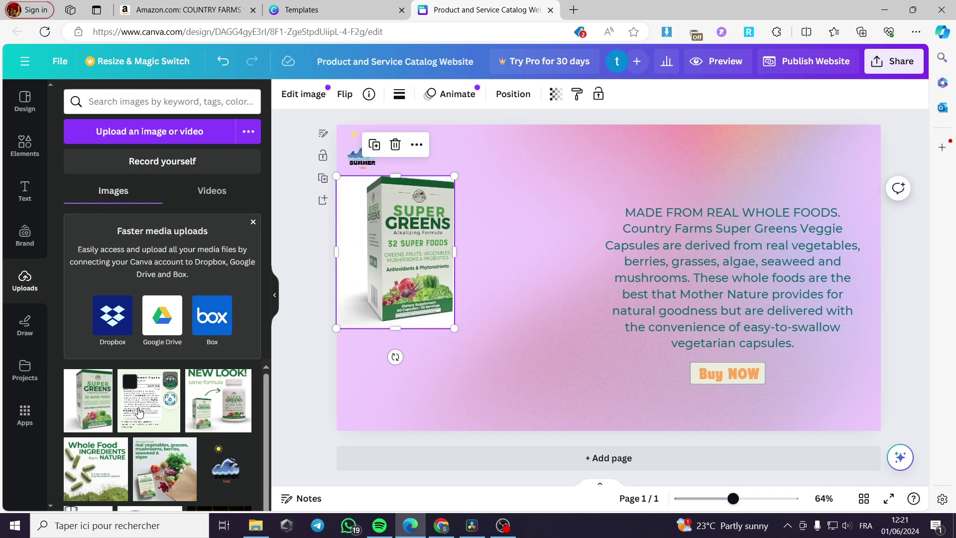
Add the NEW LOOK image and size it right beside the Super Greens box.
{"action": "left_click", "coordinate": [217, 412]}
{"action": "left_click_drag", "start_coordinate": [726, 390], "coordinate": [617, 286]}
{"action": "left_click_drag", "start_coordinate": [568, 261], "coordinate": [515, 329]}
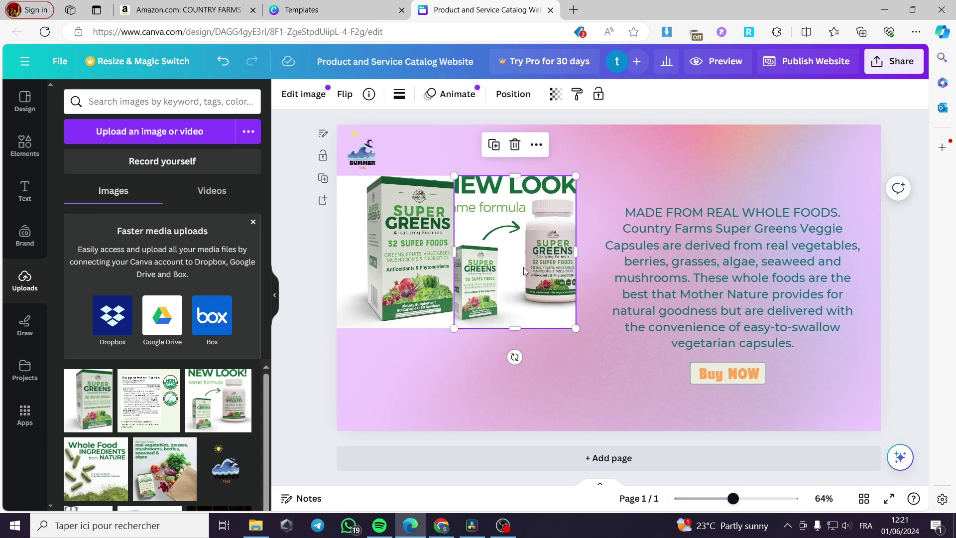
{"action": "left_click_drag", "start_coordinate": [524, 271], "coordinate": [537, 277]}
{"action": "left_click_drag", "start_coordinate": [529, 181], "coordinate": [529, 173]}
{"action": "left_click_drag", "start_coordinate": [465, 253], "coordinate": [476, 255]}
{"action": "left_click_drag", "start_coordinate": [584, 254], "coordinate": [563, 253]}
{"action": "left_click_drag", "start_coordinate": [520, 333], "coordinate": [520, 328]}
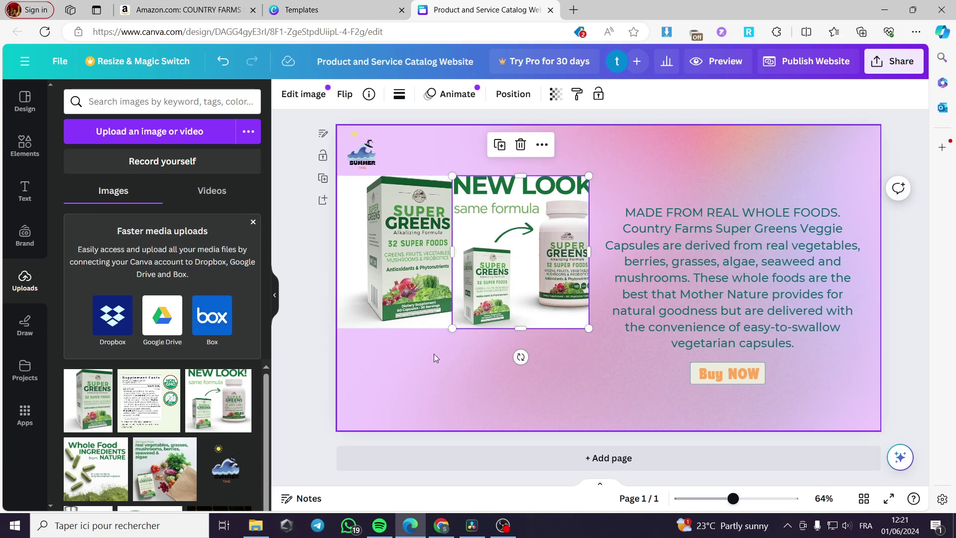
{"action": "left_click", "coordinate": [519, 374]}
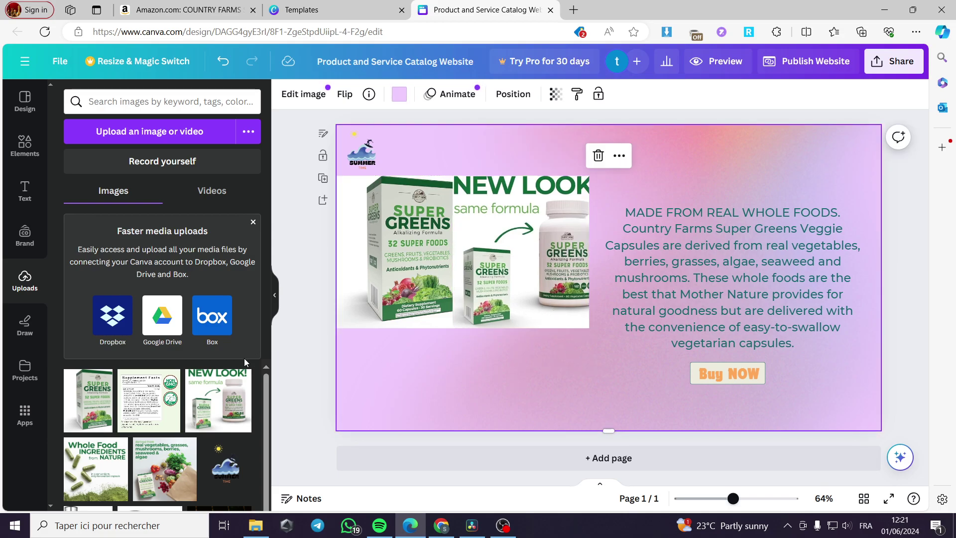
Add the Whole Food image, shrink it and place it at the page's lower left.
{"action": "left_click", "coordinate": [128, 469]}
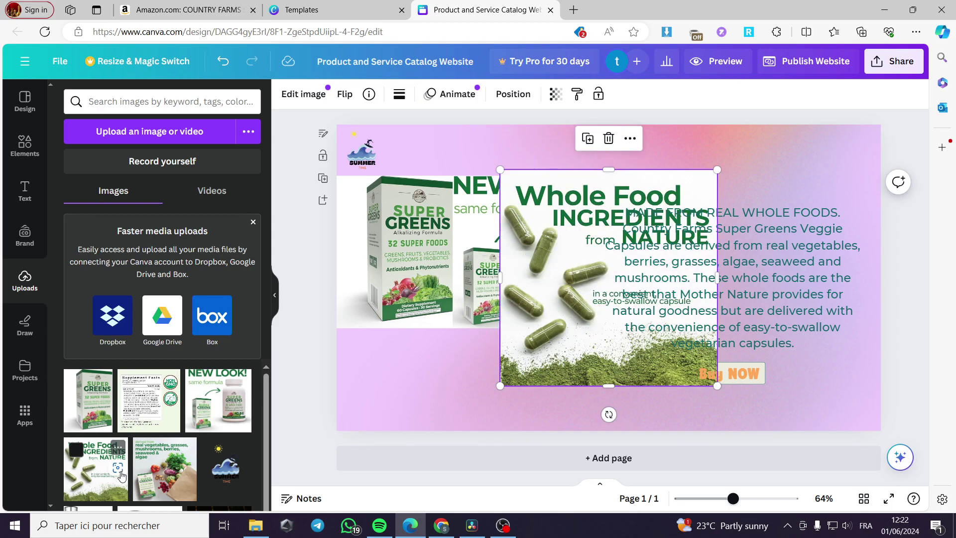
{"action": "left_click_drag", "start_coordinate": [719, 403], "coordinate": [713, 366]}
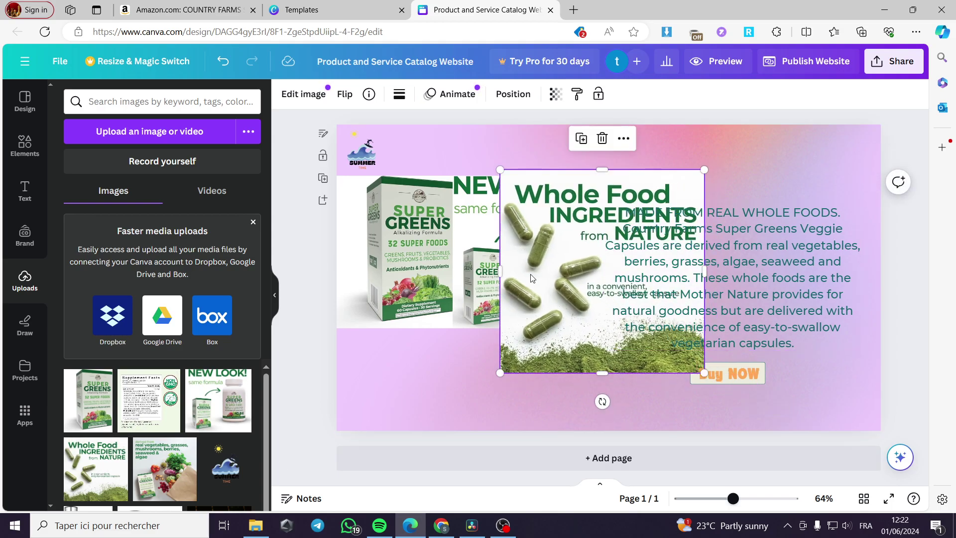
{"action": "left_click_drag", "start_coordinate": [531, 274], "coordinate": [374, 443]}
{"action": "left_click_drag", "start_coordinate": [375, 432], "coordinate": [383, 274]}
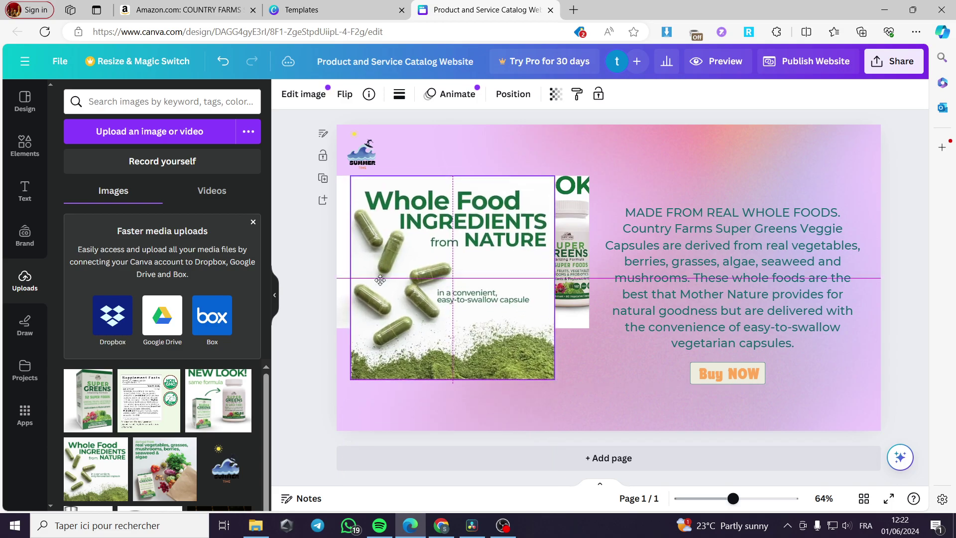
{"action": "left_click_drag", "start_coordinate": [555, 380], "coordinate": [486, 306]}
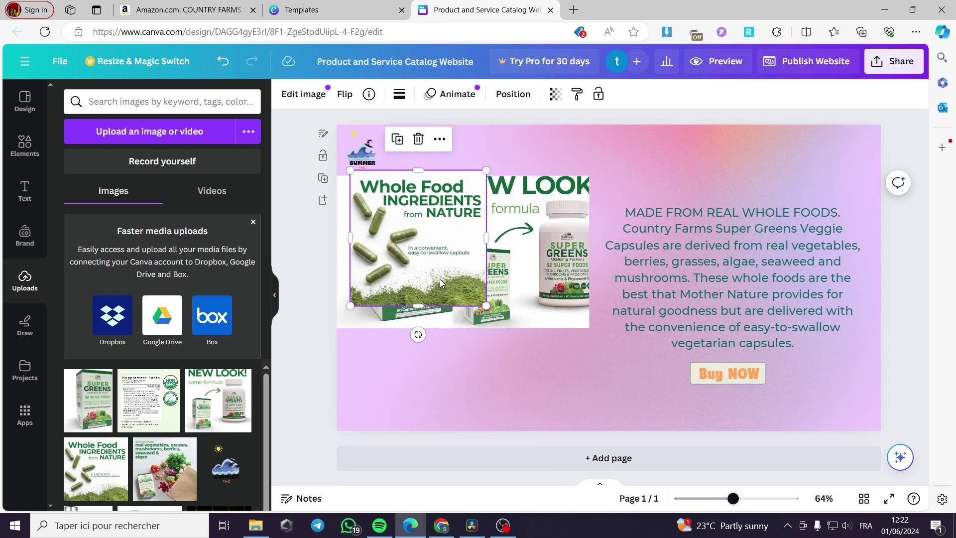
{"action": "left_click_drag", "start_coordinate": [441, 278], "coordinate": [431, 383]}
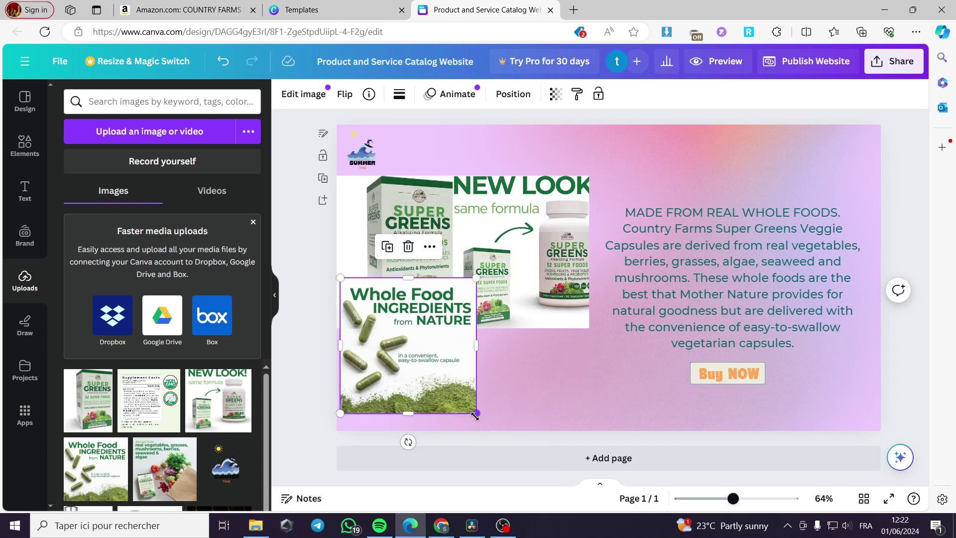
{"action": "left_click_drag", "start_coordinate": [476, 413], "coordinate": [463, 400]}
{"action": "left_click_drag", "start_coordinate": [422, 353], "coordinate": [423, 406]}
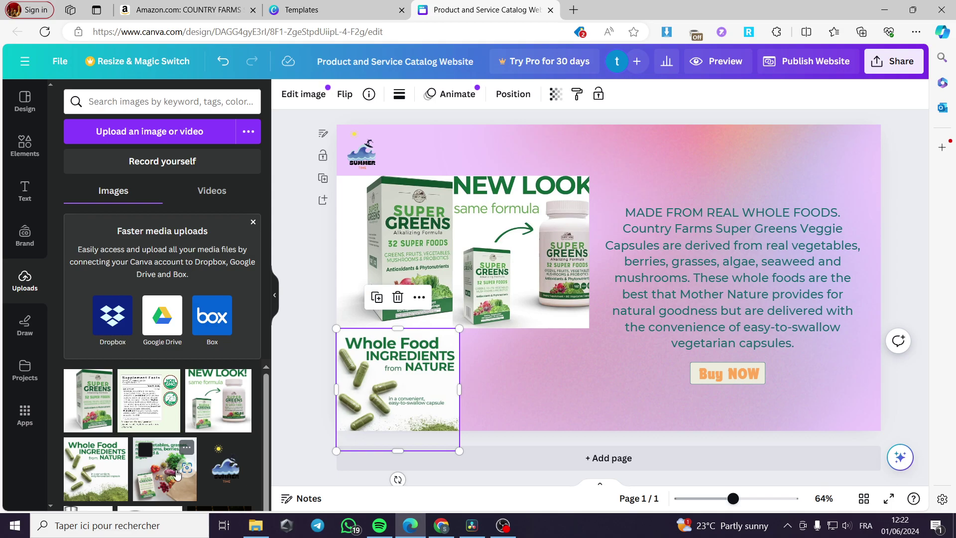
Add the Supplement Facts image, resize it and set it below the product images.
{"action": "left_click", "coordinate": [162, 412]}
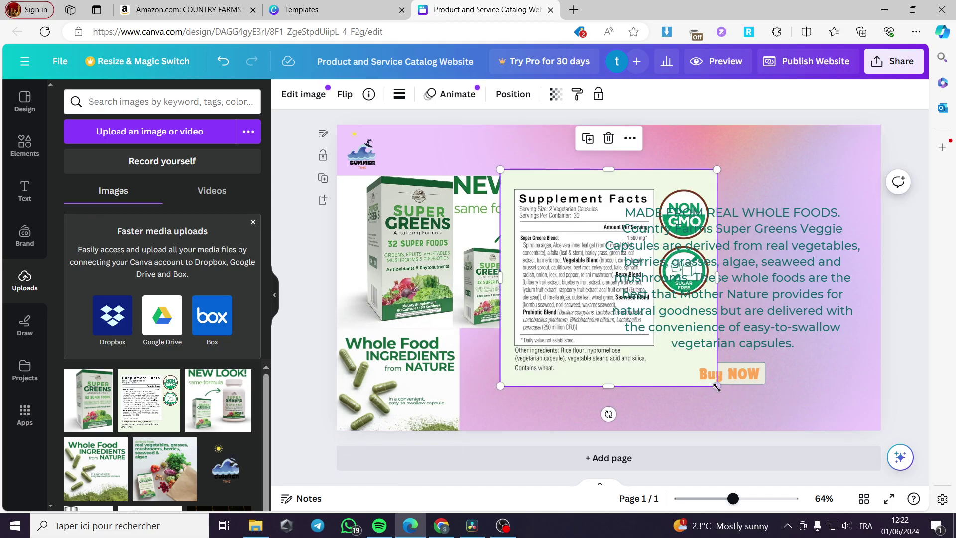
{"action": "left_click_drag", "start_coordinate": [716, 384], "coordinate": [682, 358]}
{"action": "left_click_drag", "start_coordinate": [624, 184], "coordinate": [581, 273]}
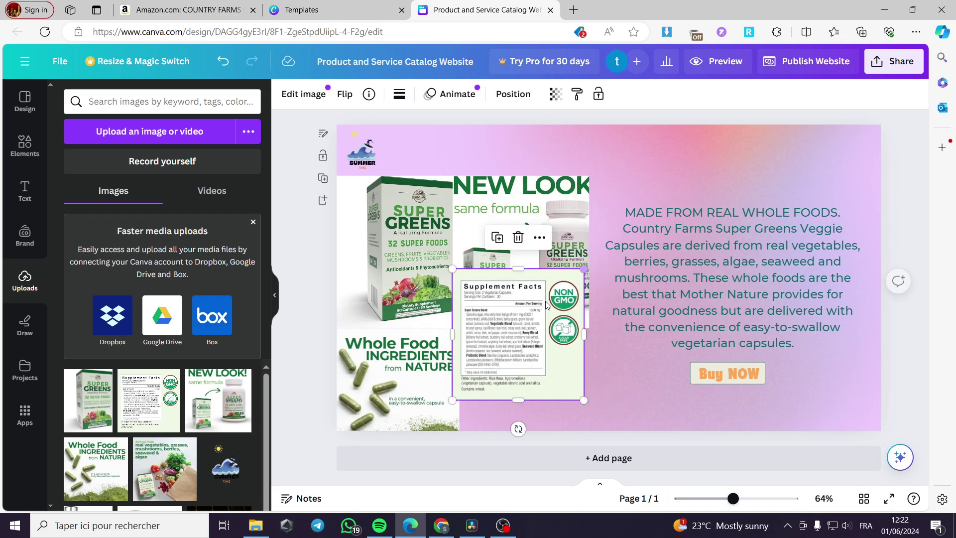
{"action": "left_click_drag", "start_coordinate": [534, 320], "coordinate": [541, 368]}
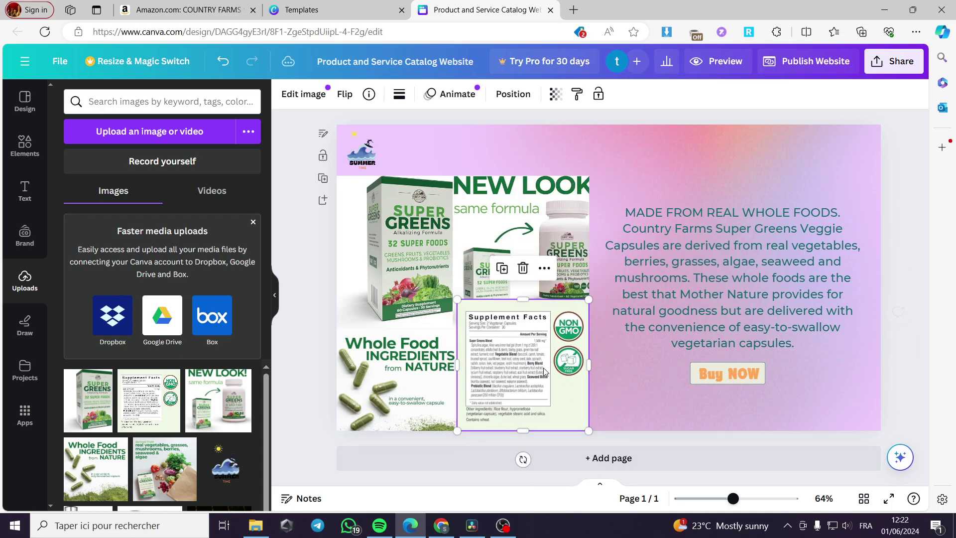
{"action": "left_click_drag", "start_coordinate": [591, 300], "coordinate": [579, 310]}
Crop the heading off the NEW LOOK image and widen the Whole Food and Supplement Facts images.
{"action": "left_click", "coordinate": [555, 258]}
{"action": "left_click_drag", "start_coordinate": [555, 258], "coordinate": [555, 239]}
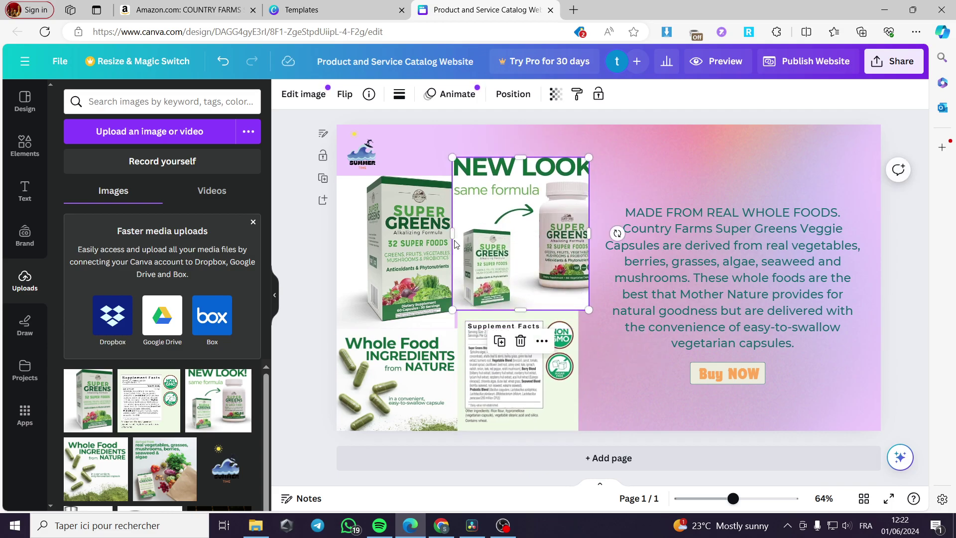
{"action": "left_click_drag", "start_coordinate": [523, 159], "coordinate": [523, 176]}
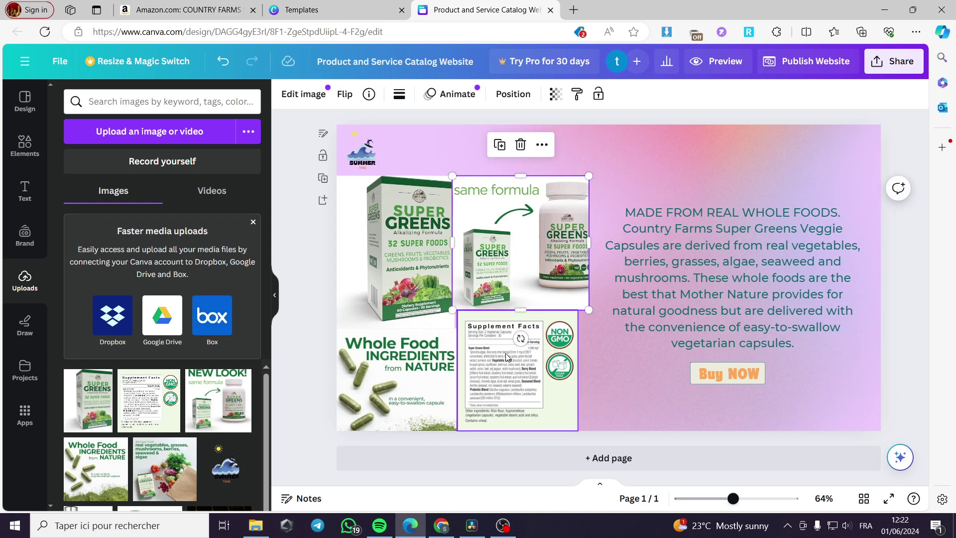
{"action": "left_click", "coordinate": [448, 358]}
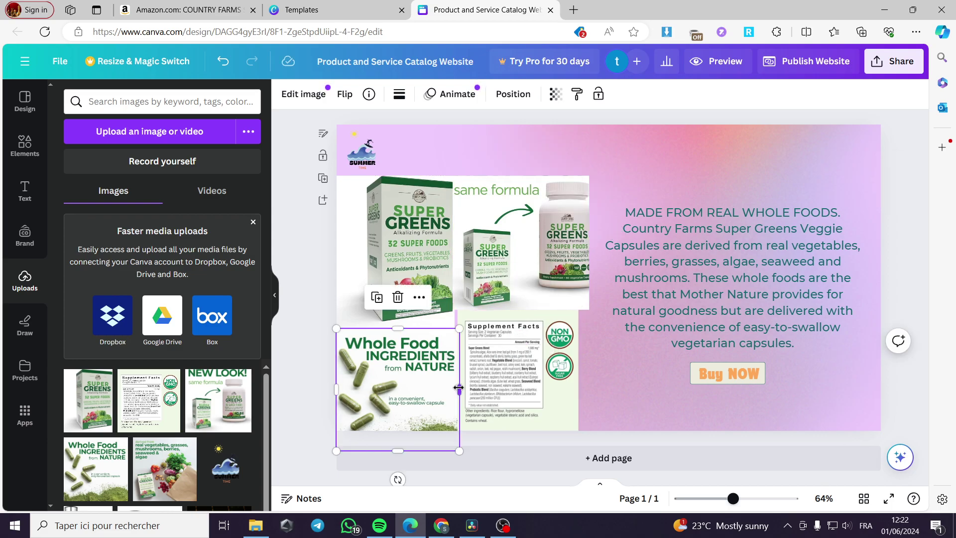
{"action": "left_click_drag", "start_coordinate": [459, 388], "coordinate": [453, 387]}
{"action": "left_click_drag", "start_coordinate": [508, 373], "coordinate": [502, 376]}
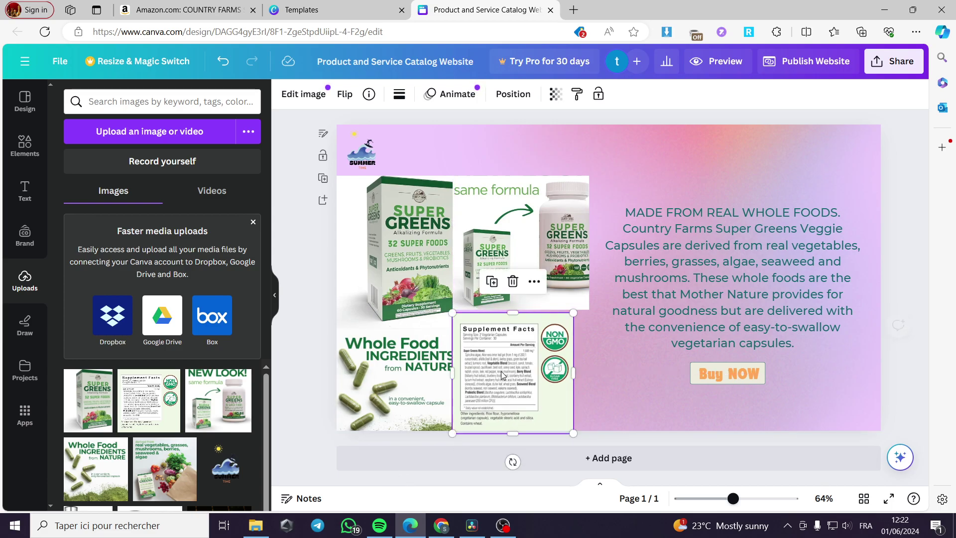
{"action": "left_click_drag", "start_coordinate": [573, 372], "coordinate": [589, 371]}
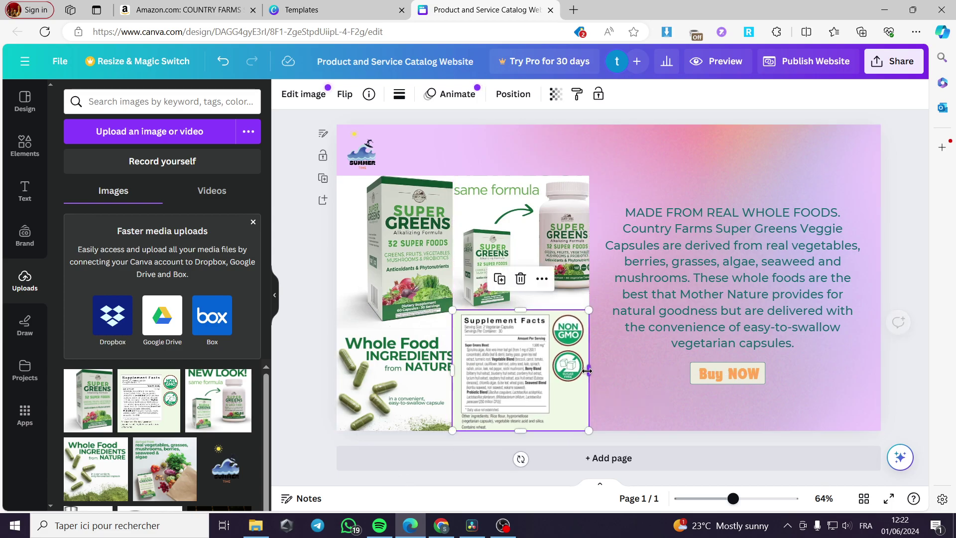
{"action": "left_click", "coordinate": [620, 414]}
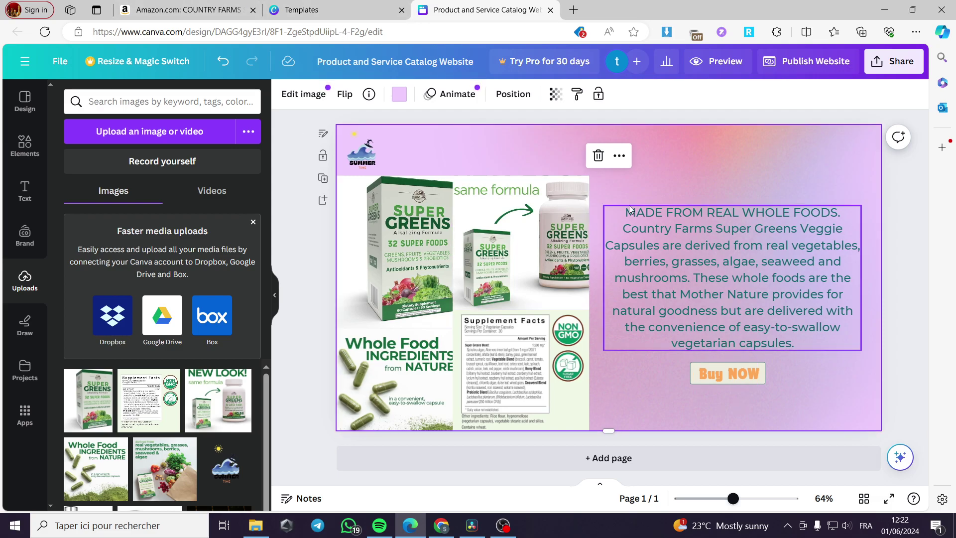
Copy the product title from the Amazon product page.
{"action": "key", "text": "ctrl+Tab"}
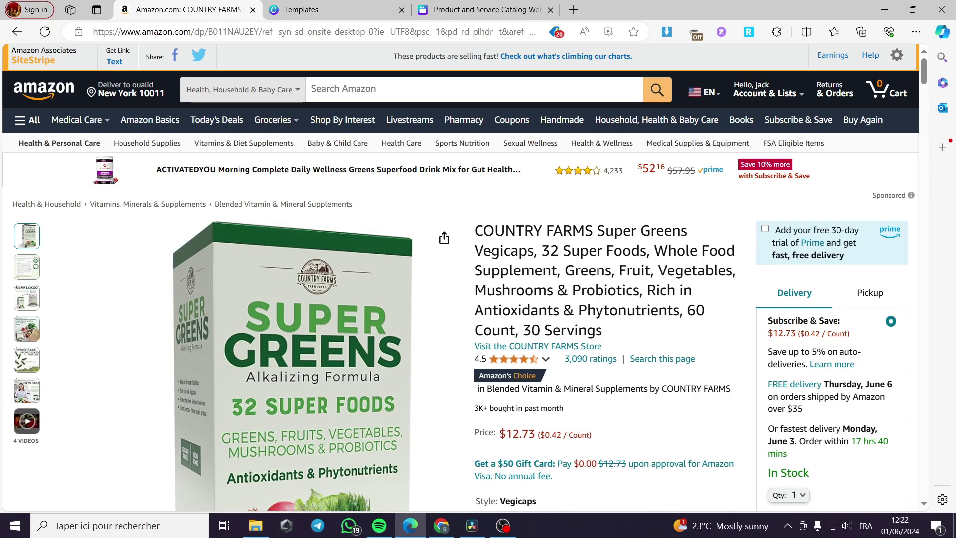
{"action": "left_click_drag", "start_coordinate": [477, 232], "coordinate": [530, 250]}
{"action": "right_click", "coordinate": [521, 249]}
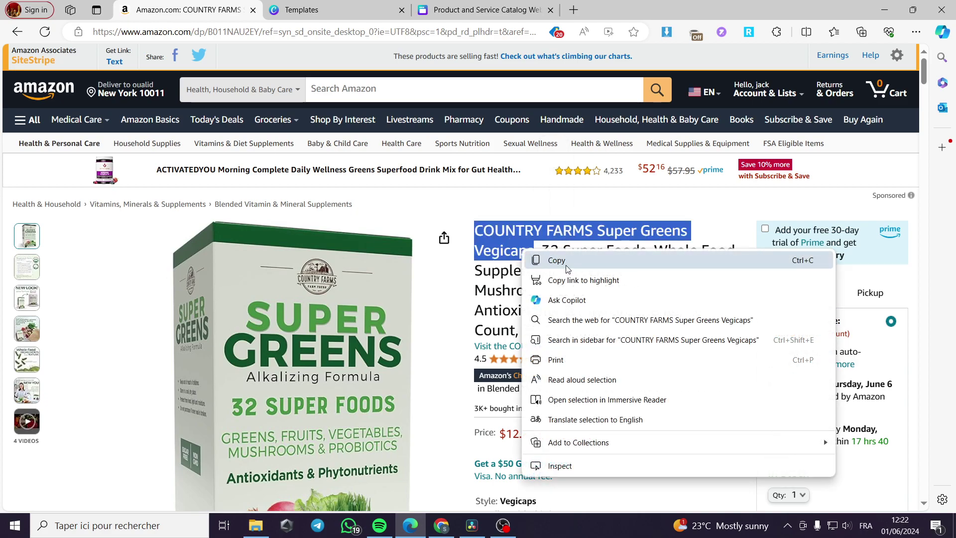
{"action": "left_click", "coordinate": [542, 261]}
{"action": "left_click", "coordinate": [478, 10]}
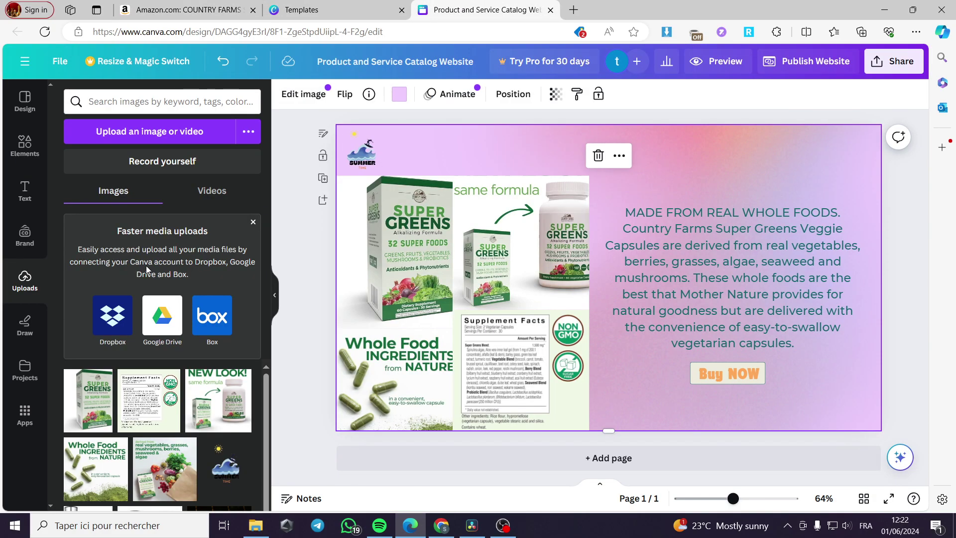
{"action": "left_click", "coordinate": [23, 182]}
Paste 'COUNTRY FARMS Super Greens Vegicaps' into a new heading, shrink it, and place it above the description.
{"action": "left_click", "coordinate": [188, 186]}
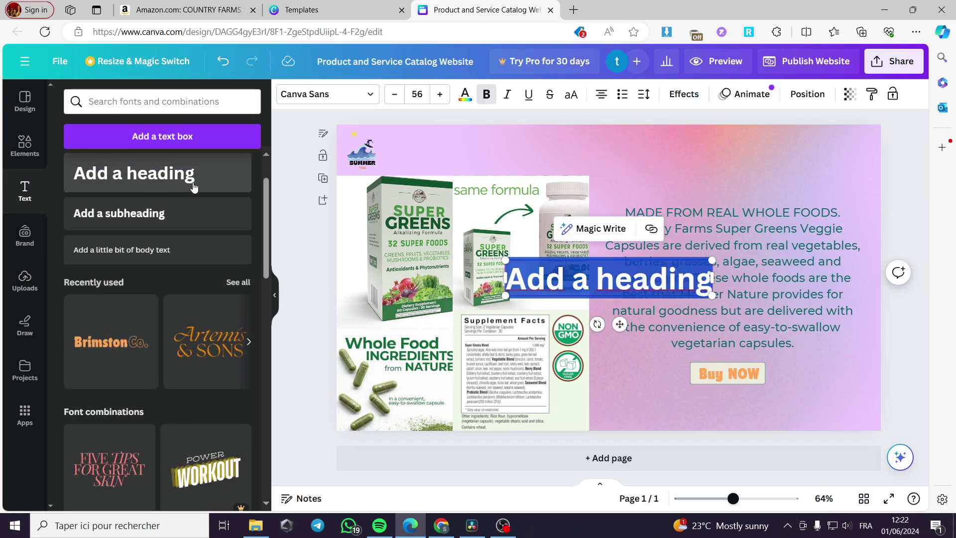
{"action": "key", "text": "ctrl+v"}
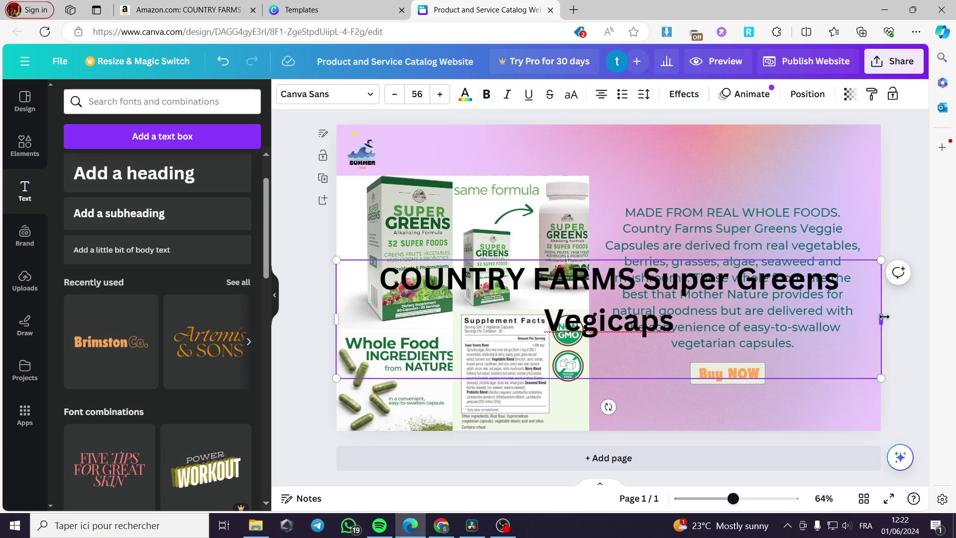
{"action": "left_click_drag", "start_coordinate": [884, 317], "coordinate": [712, 318]}
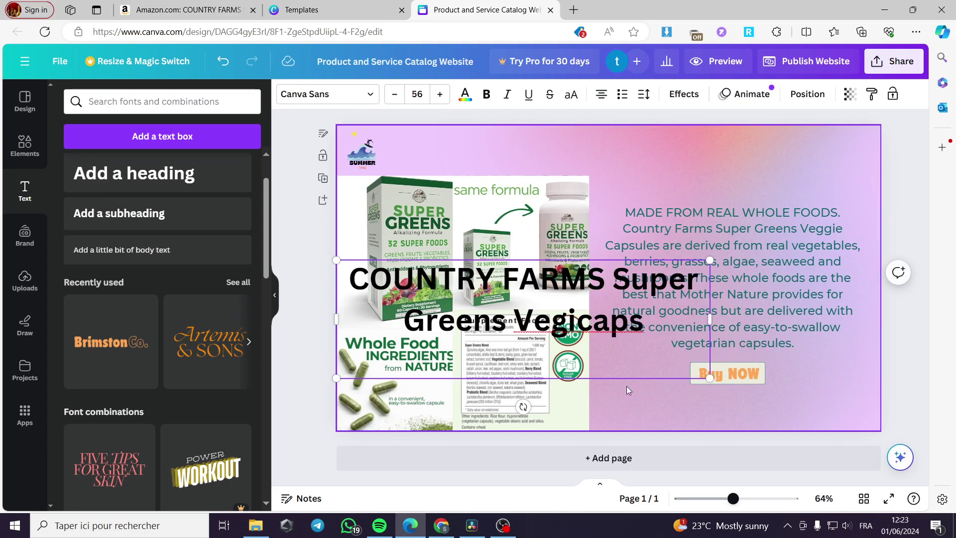
{"action": "left_click_drag", "start_coordinate": [712, 379], "coordinate": [589, 340]}
{"action": "left_click", "coordinate": [525, 320]}
{"action": "left_click", "coordinate": [524, 320]}
{"action": "left_click_drag", "start_coordinate": [525, 321], "coordinate": [777, 196]}
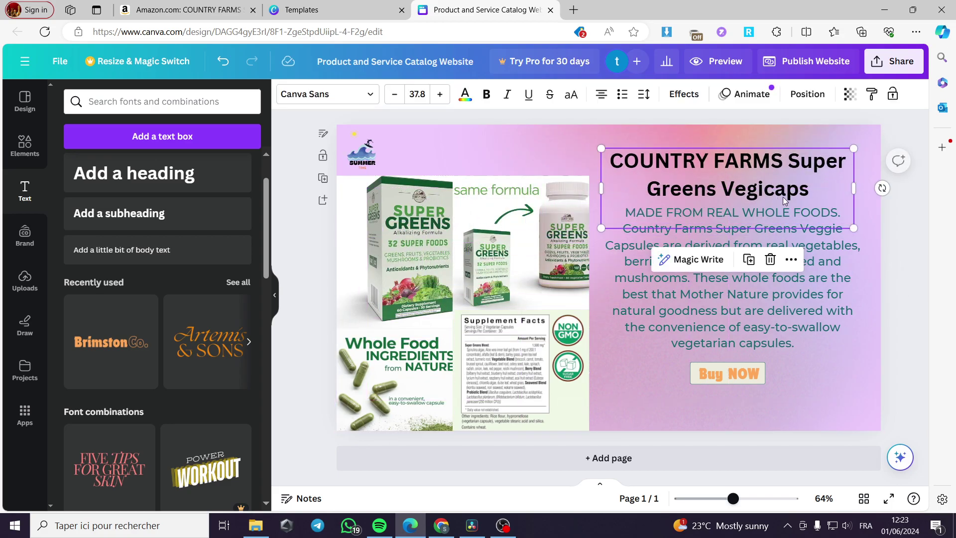
Give the heading a Neon text effect with intensity 81.
{"action": "left_click", "coordinate": [900, 222]}
{"action": "left_click", "coordinate": [849, 206]}
{"action": "left_click", "coordinate": [683, 94]}
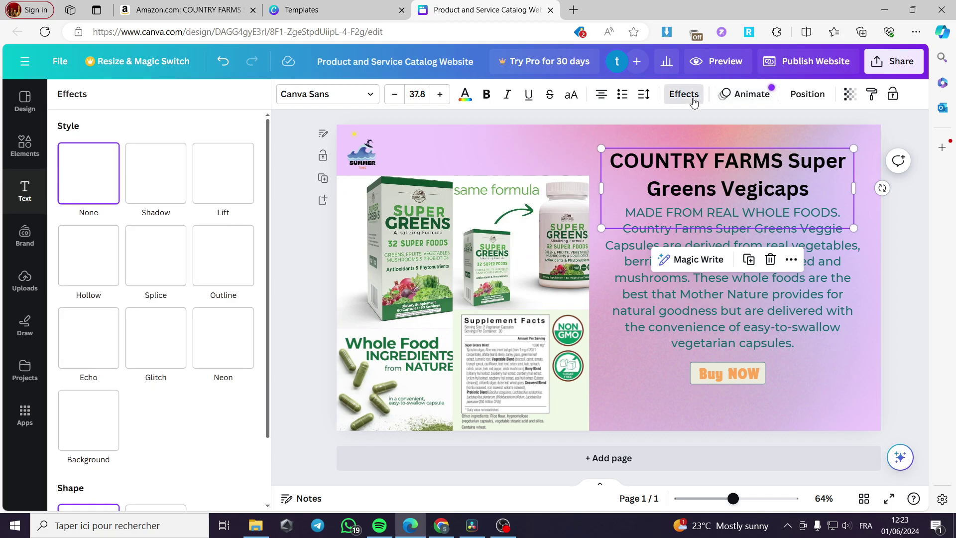
{"action": "mouse_move", "coordinate": [766, 227]}
{"action": "left_mouse_down"}
{"action": "mouse_move", "coordinate": [767, 202]}
{"action": "mouse_move", "coordinate": [767, 229]}
{"action": "left_mouse_up"}
{"action": "left_click", "coordinate": [214, 334]}
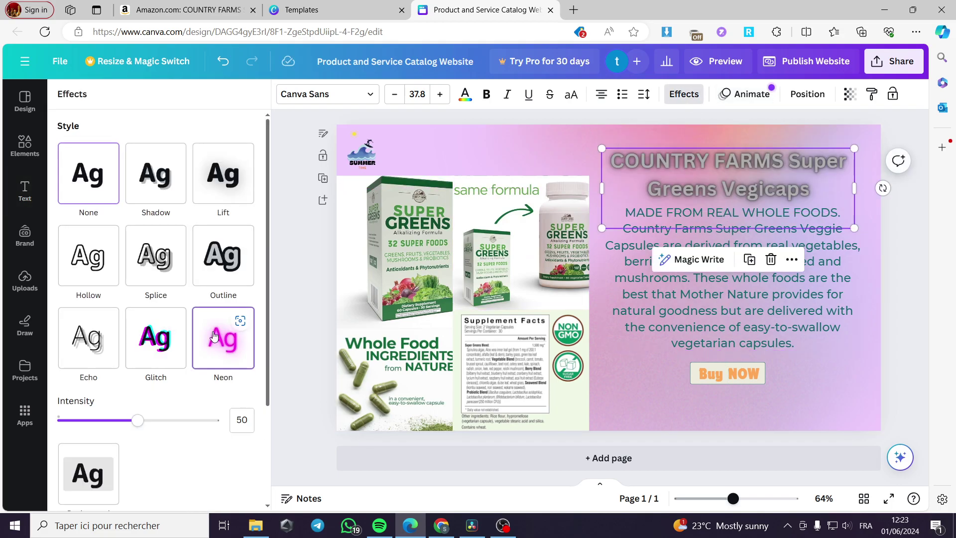
{"action": "scroll", "coordinate": [138, 459], "scroll_direction": "down", "scroll_amount": 4}
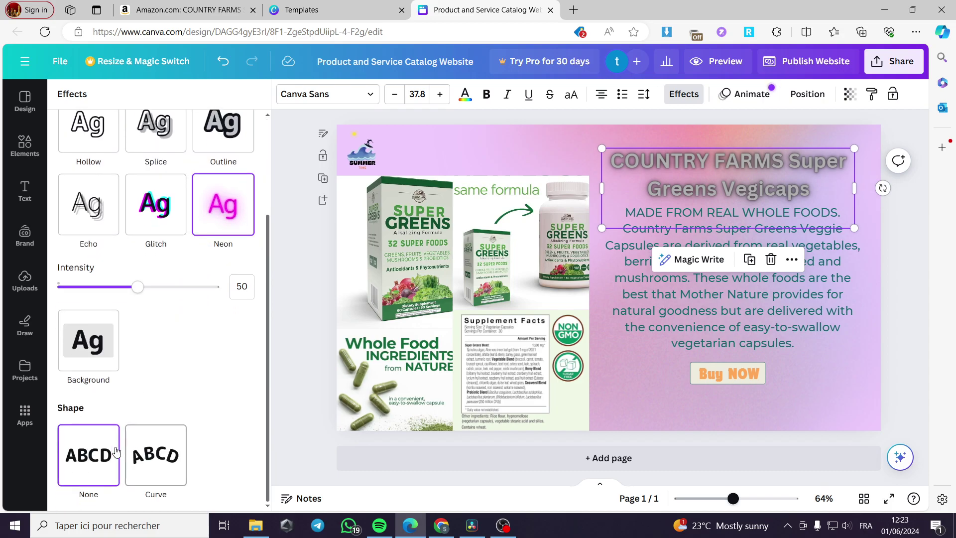
{"action": "scroll", "coordinate": [155, 459], "scroll_direction": "up", "scroll_amount": 3}
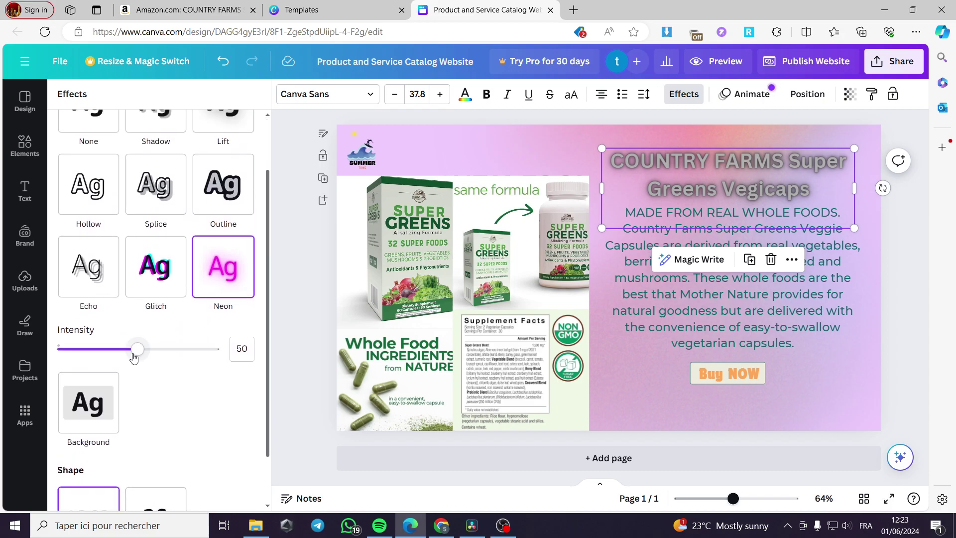
{"action": "left_click_drag", "start_coordinate": [133, 357], "coordinate": [184, 357]}
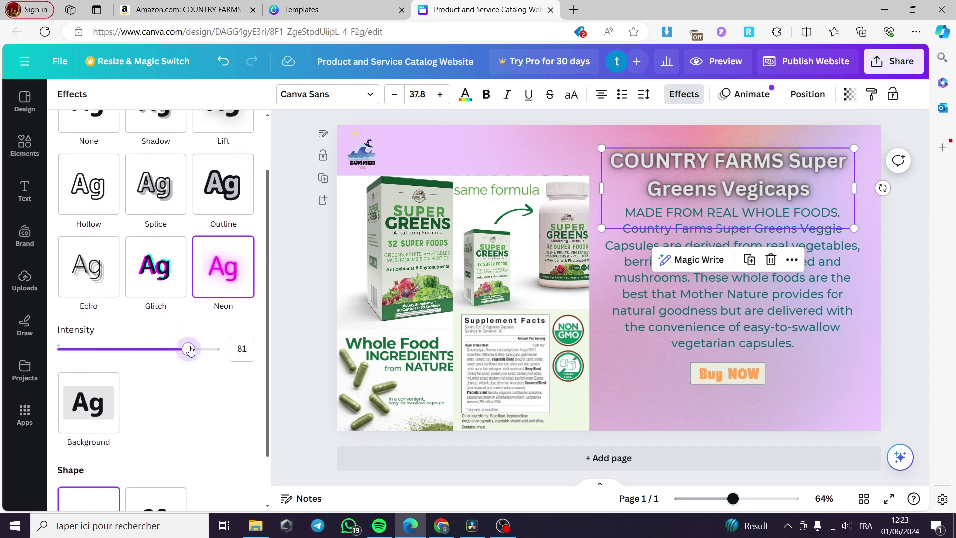
{"action": "left_click", "coordinate": [734, 326]}
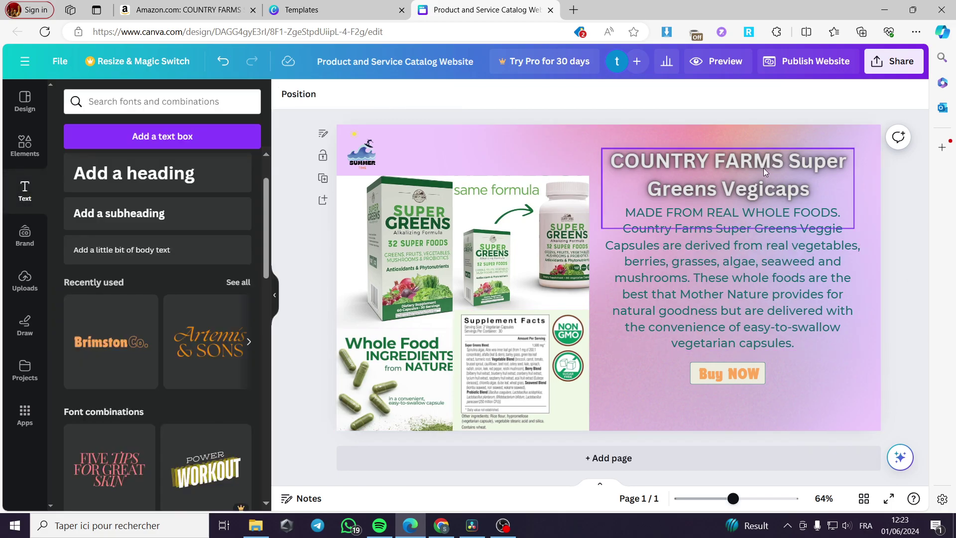
Generate and copy the product's short text link from Amazon SiteStripe.
{"action": "left_click", "coordinate": [745, 376]}
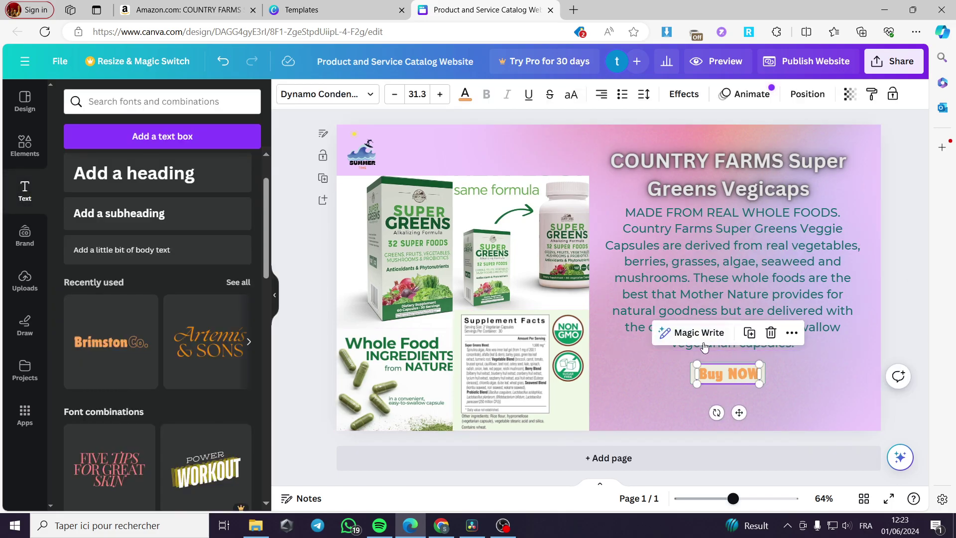
{"action": "left_click", "coordinate": [185, 9]}
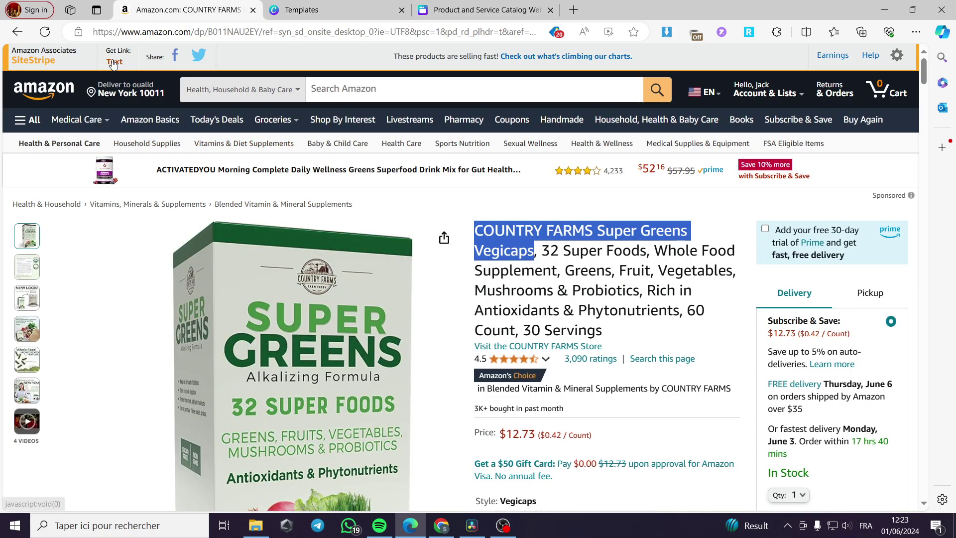
{"action": "left_click", "coordinate": [115, 64]}
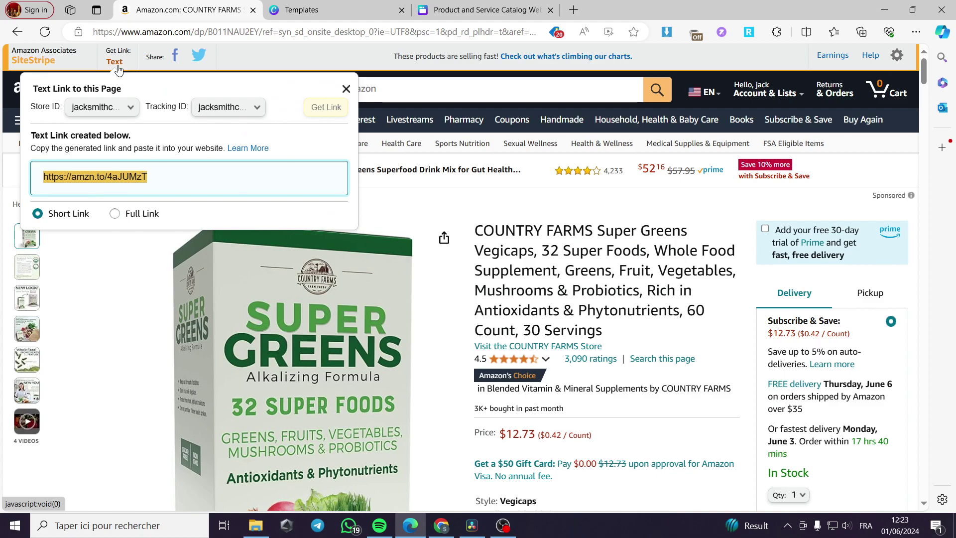
{"action": "right_click", "coordinate": [128, 169]}
{"action": "left_click", "coordinate": [144, 212]}
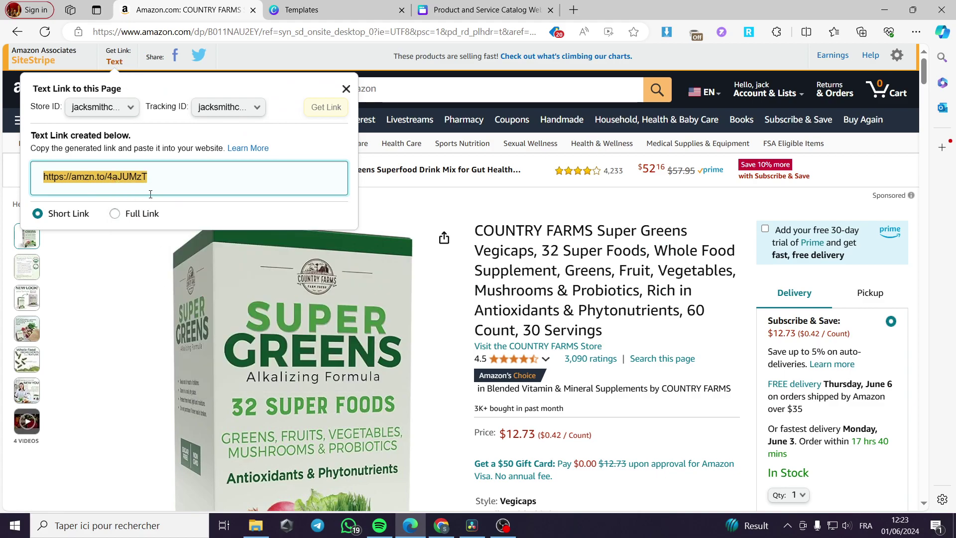
{"action": "left_click", "coordinate": [478, 10]}
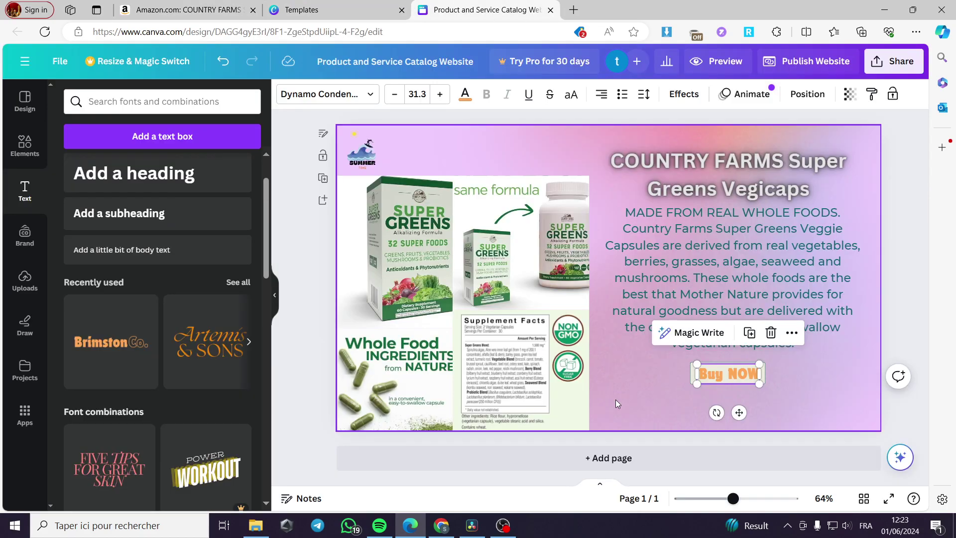
Reposition the Buy NOW text back onto the grey button.
{"action": "left_click", "coordinate": [732, 380]}
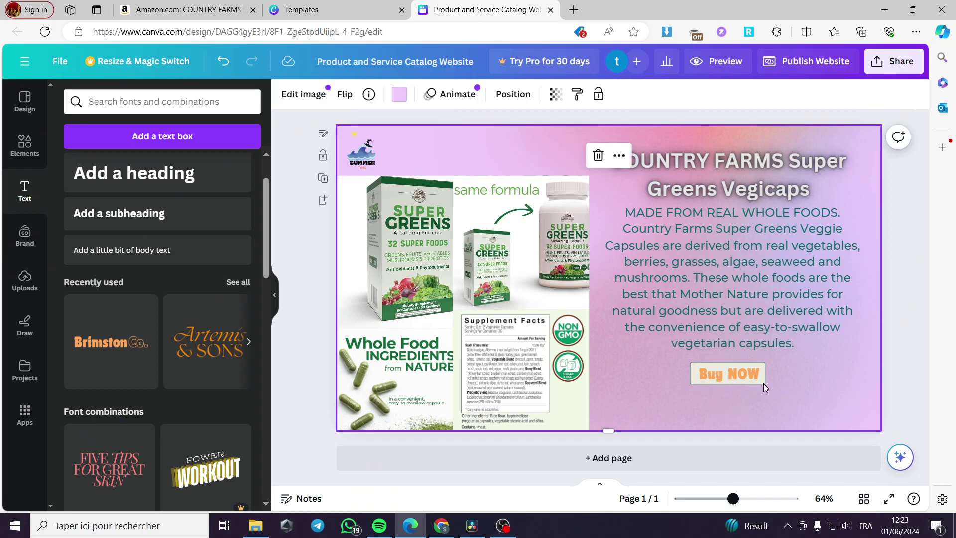
{"action": "left_click", "coordinate": [744, 383]}
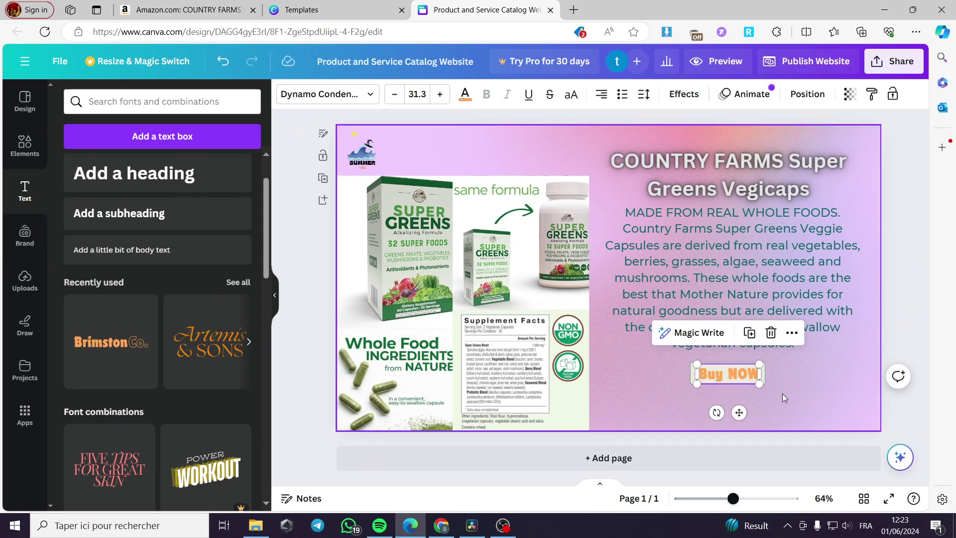
{"action": "left_click", "coordinate": [739, 388]}
{"action": "left_click", "coordinate": [744, 383]}
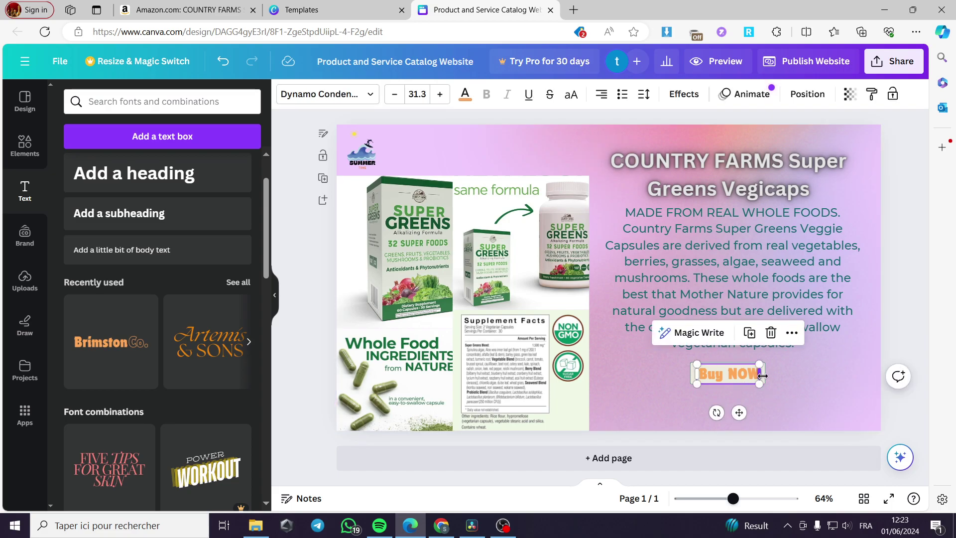
{"action": "left_click_drag", "start_coordinate": [760, 365], "coordinate": [760, 374]}
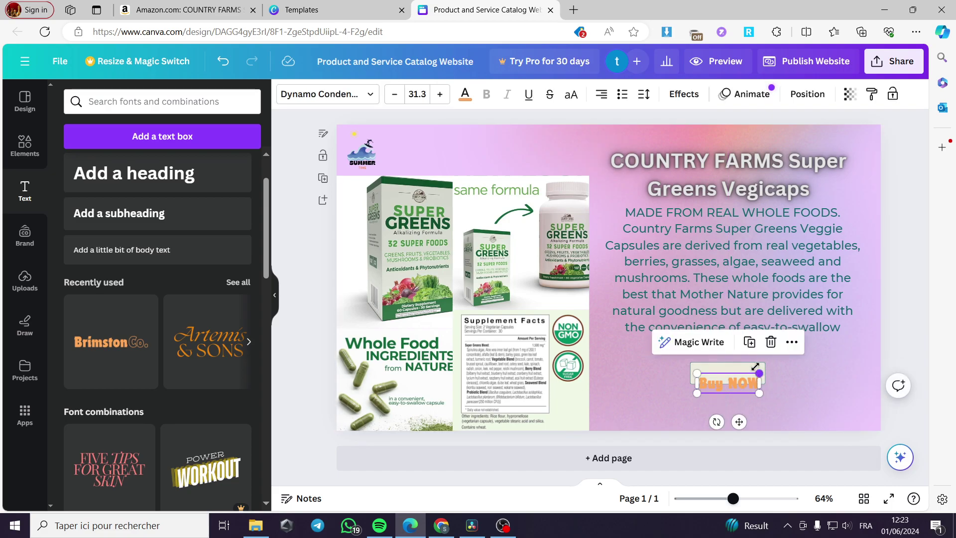
{"action": "left_click", "coordinate": [750, 369]}
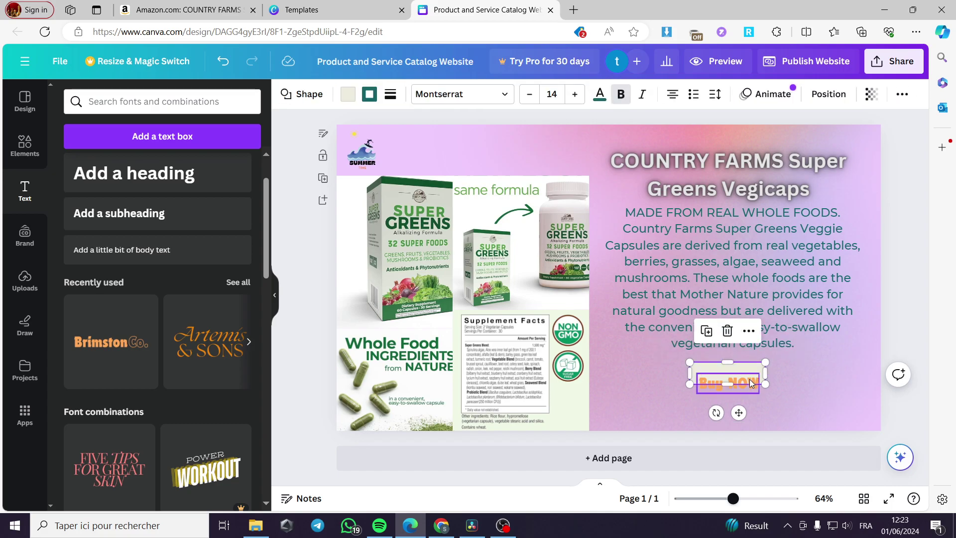
{"action": "left_click", "coordinate": [751, 390]}
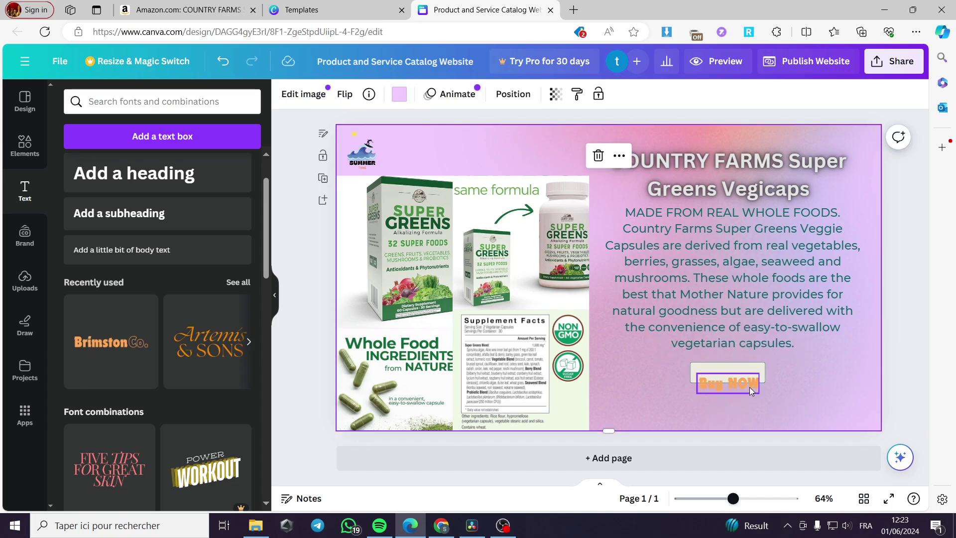
{"action": "left_click_drag", "start_coordinate": [751, 391], "coordinate": [752, 382]}
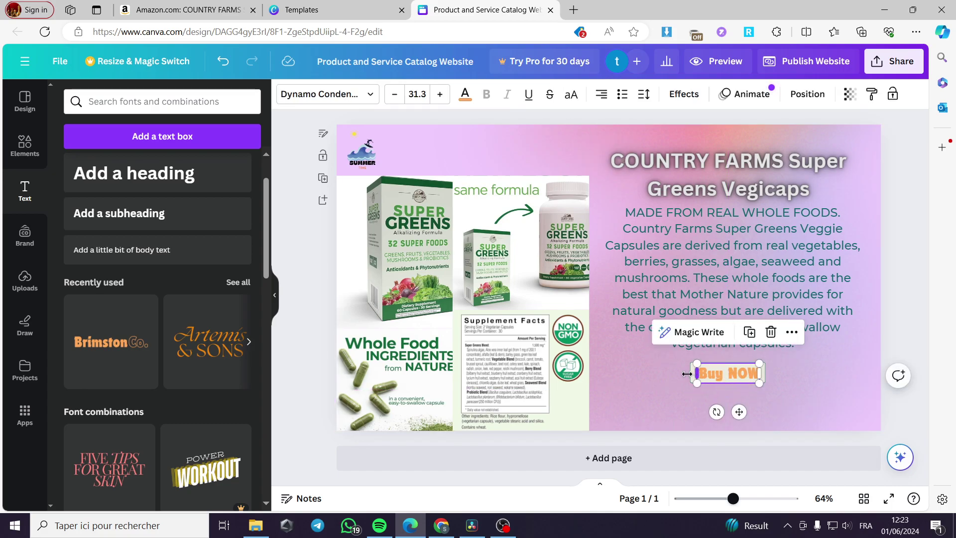
{"action": "left_click", "coordinate": [791, 338]}
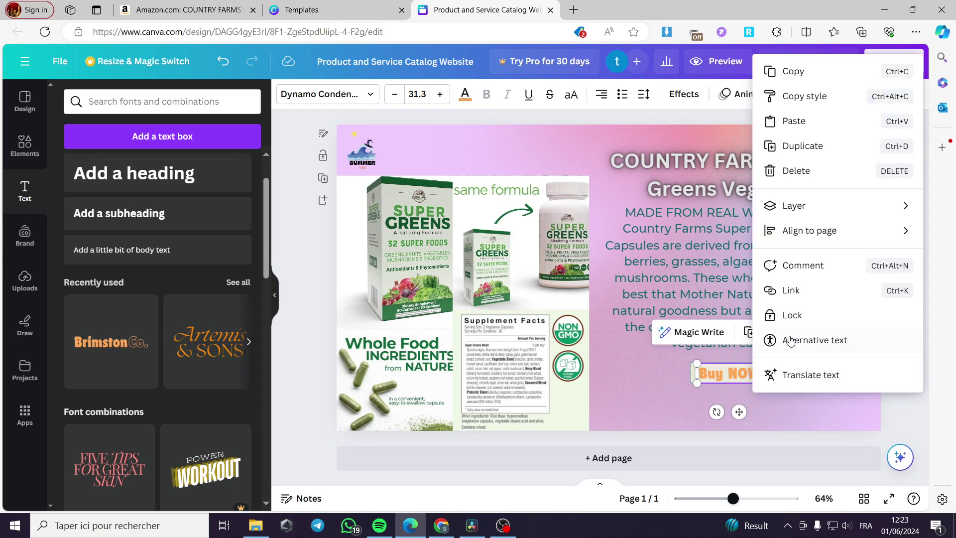
{"action": "left_click", "coordinate": [806, 289]}
{"action": "left_click", "coordinate": [813, 209]}
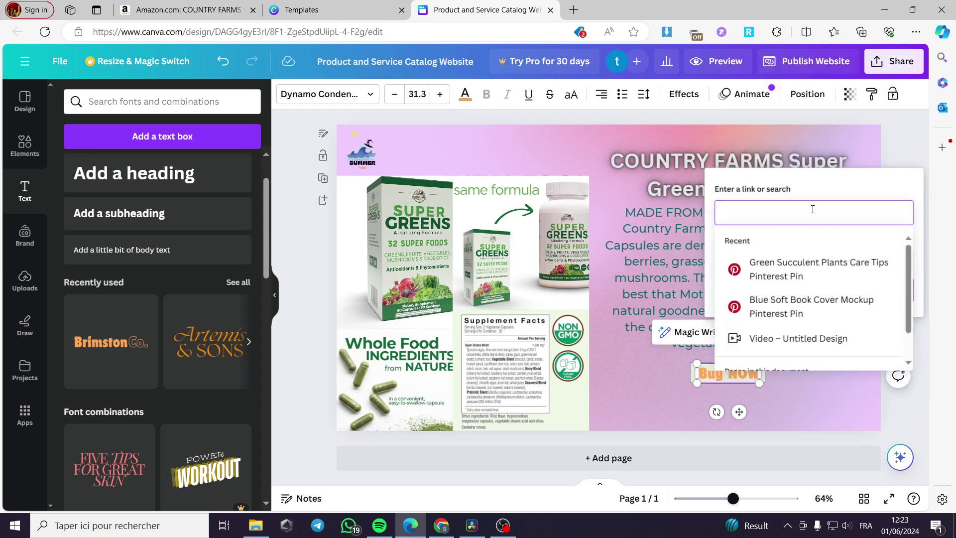
{"action": "key", "text": "ctrl+v"}
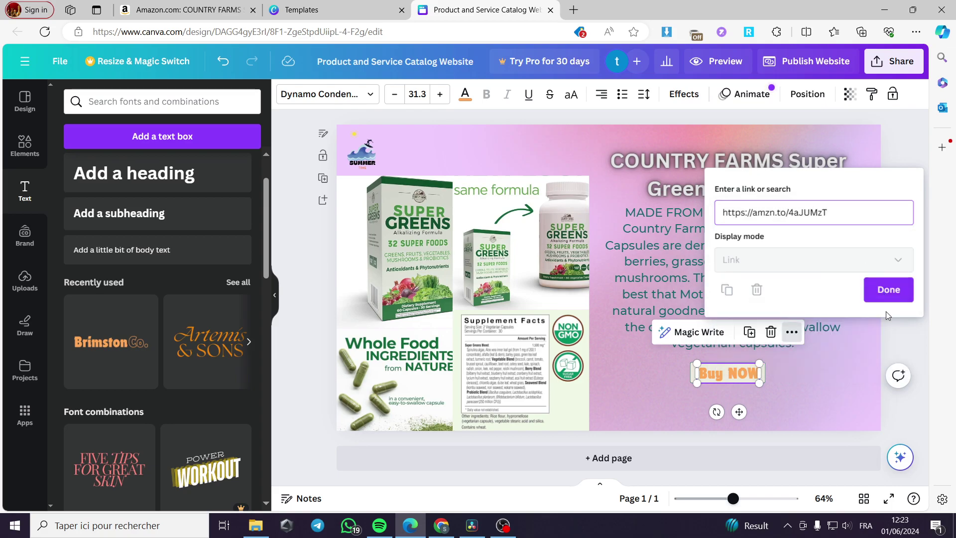
{"action": "left_click", "coordinate": [887, 293]}
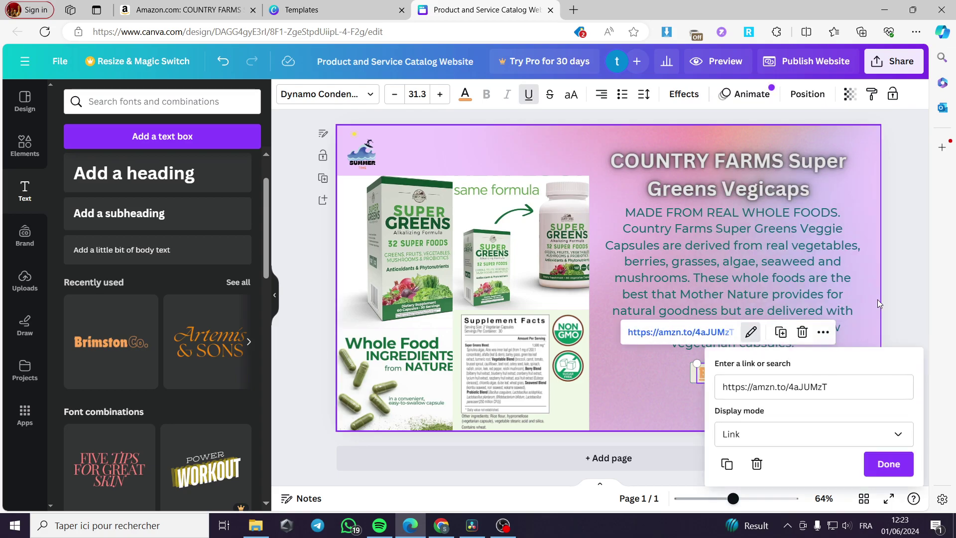
{"action": "left_click", "coordinate": [896, 469]}
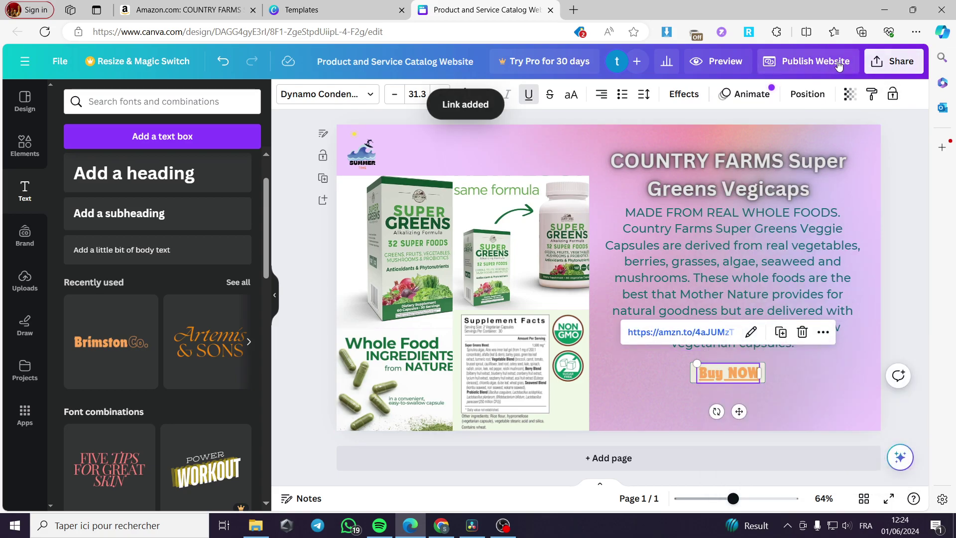
Publish the site live at its link-in-bio-jack.my.canva.site address.
{"action": "left_click", "coordinate": [817, 63]}
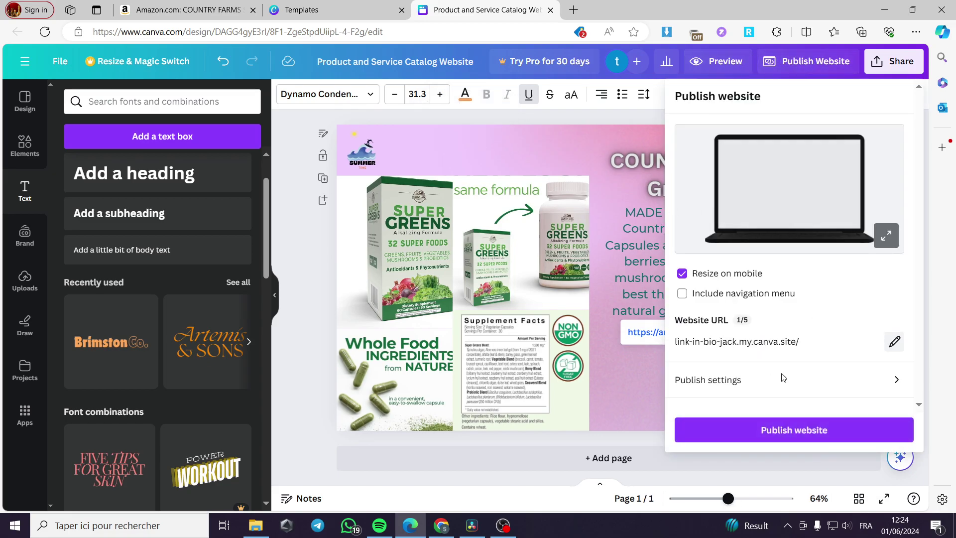
{"action": "left_click", "coordinate": [792, 436]}
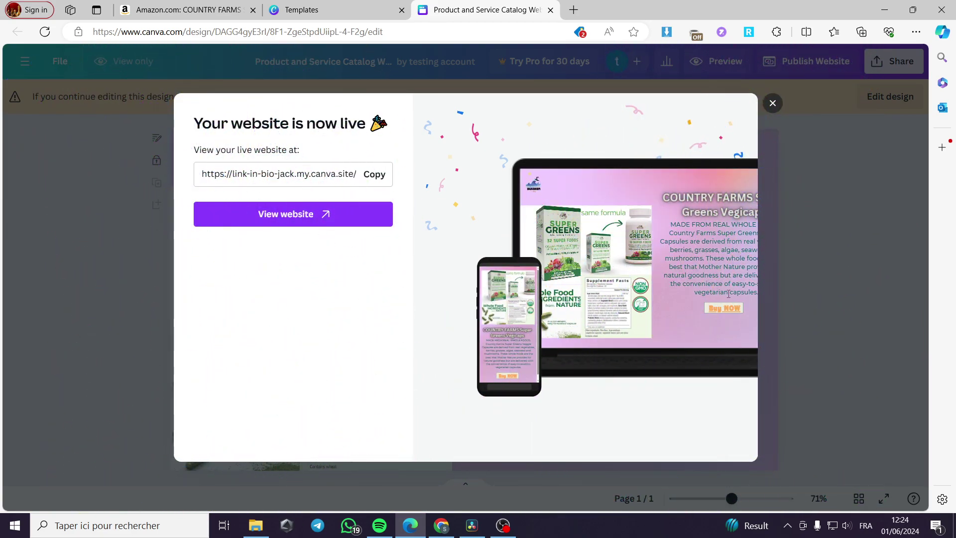
Open the live website and check its heading and description text.
{"action": "left_click", "coordinate": [310, 216]}
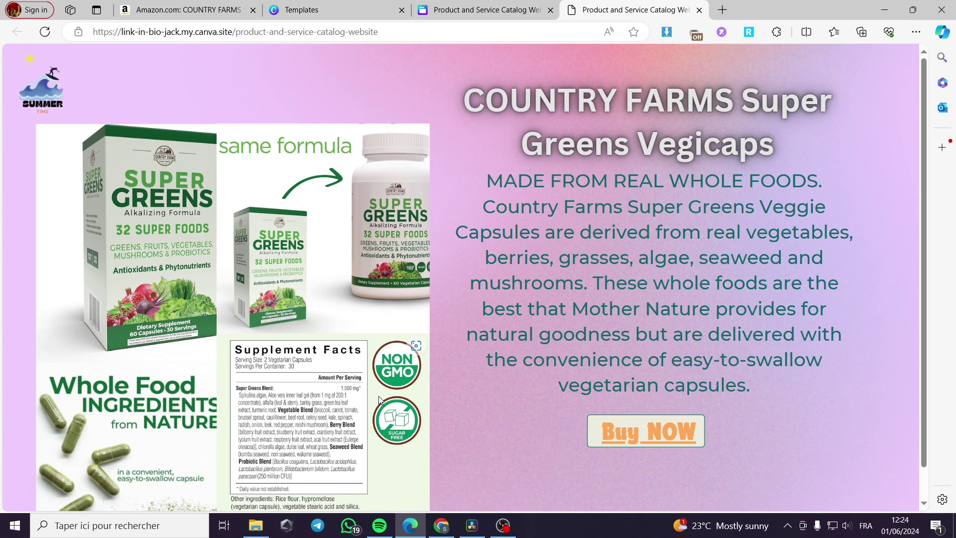
{"action": "scroll", "coordinate": [641, 282], "scroll_direction": "down", "scroll_amount": 1}
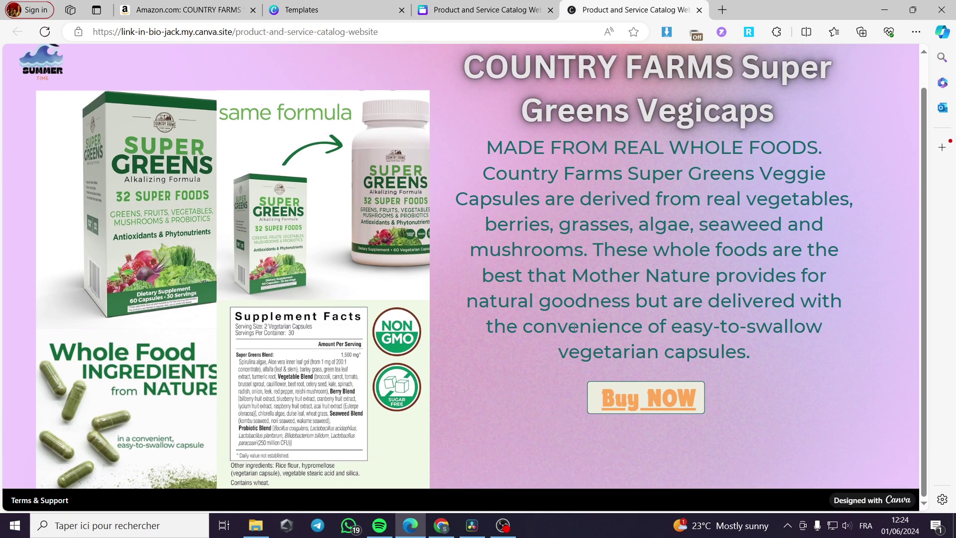
{"action": "scroll", "coordinate": [574, 328], "scroll_direction": "up", "scroll_amount": 1}
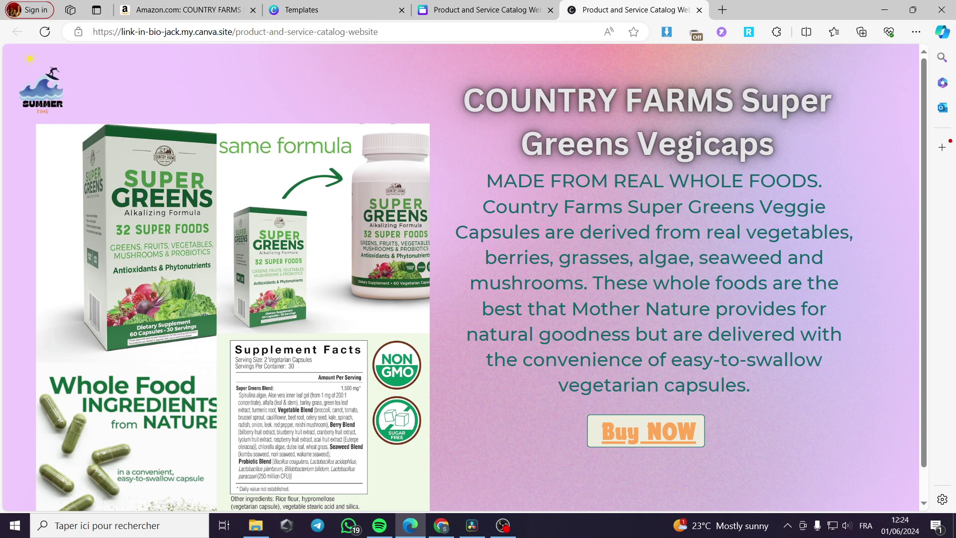
{"action": "left_click_drag", "start_coordinate": [459, 105], "coordinate": [795, 150]}
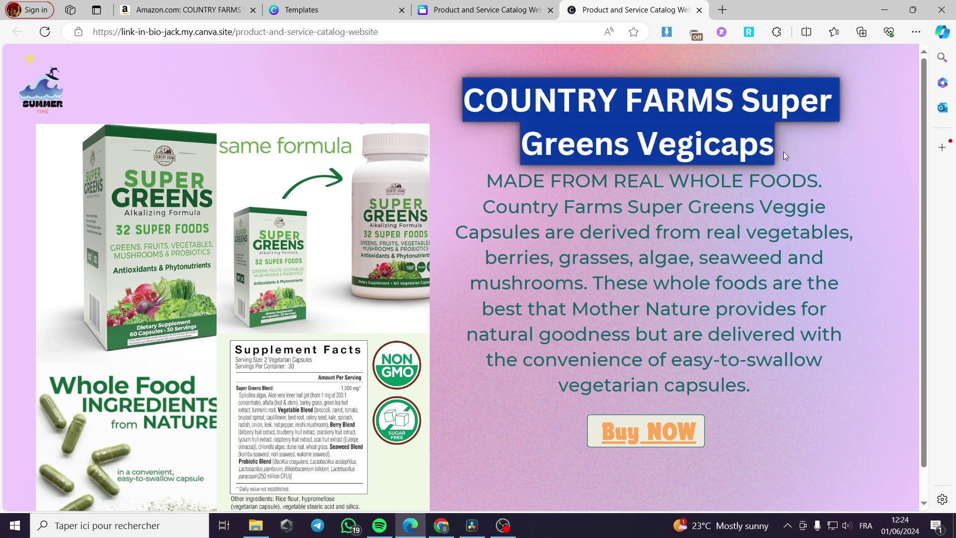
{"action": "left_click", "coordinate": [492, 182]}
{"action": "left_click_drag", "start_coordinate": [492, 182], "coordinate": [824, 209]}
{"action": "left_click", "coordinate": [824, 209]}
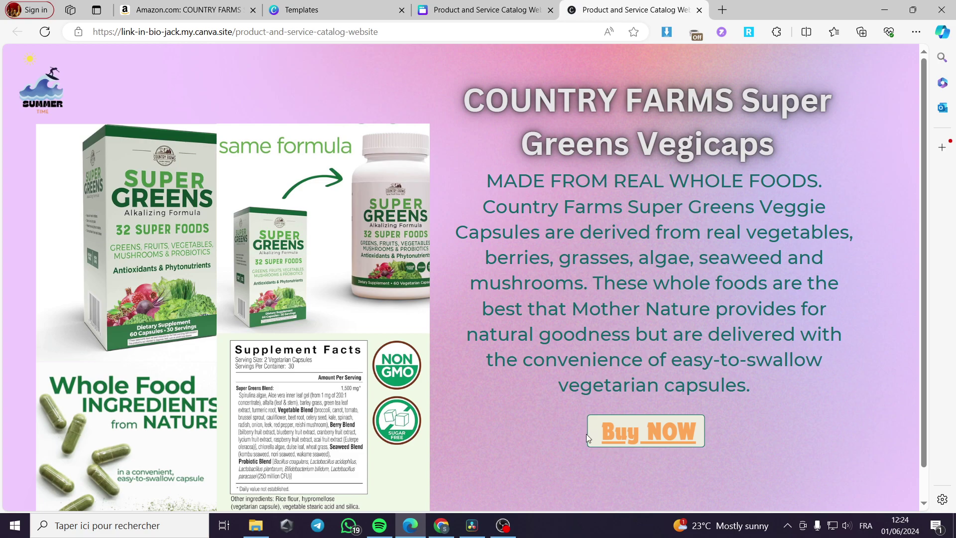
Confirm Buy NOW opens the Super Greens Amazon page, then close that tab.
{"action": "left_click", "coordinate": [623, 437]}
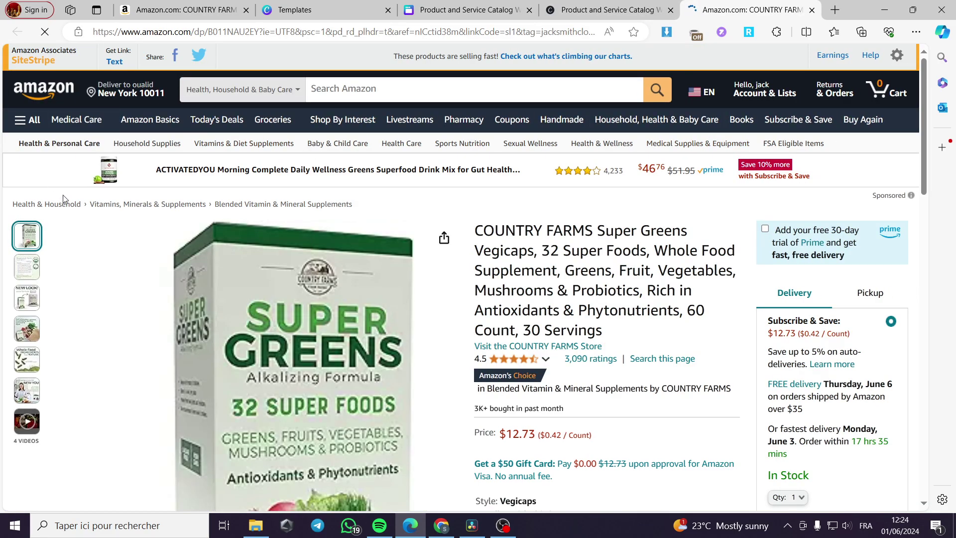
{"action": "scroll", "coordinate": [593, 321], "scroll_direction": "down", "scroll_amount": 5}
{"action": "scroll", "coordinate": [590, 333], "scroll_direction": "up", "scroll_amount": 5}
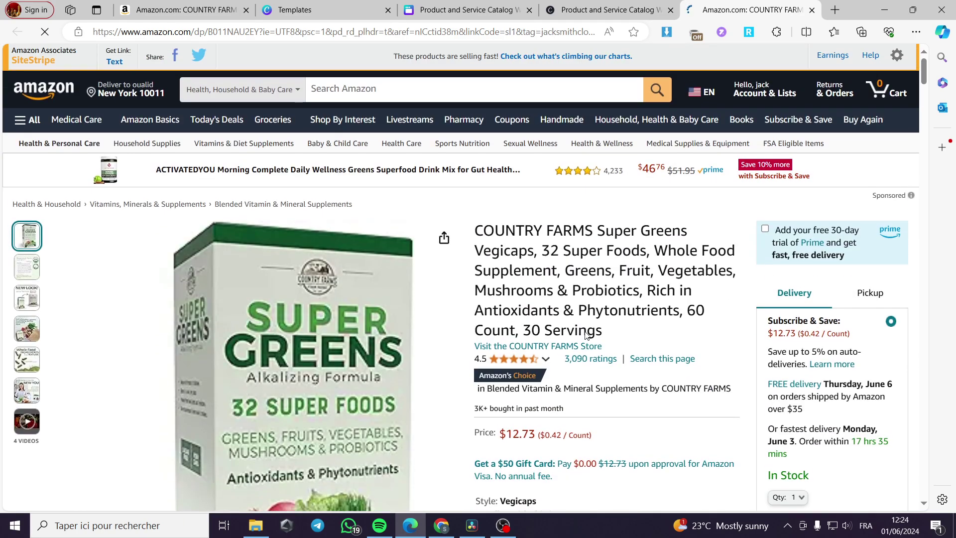
{"action": "left_click", "coordinate": [812, 10]}
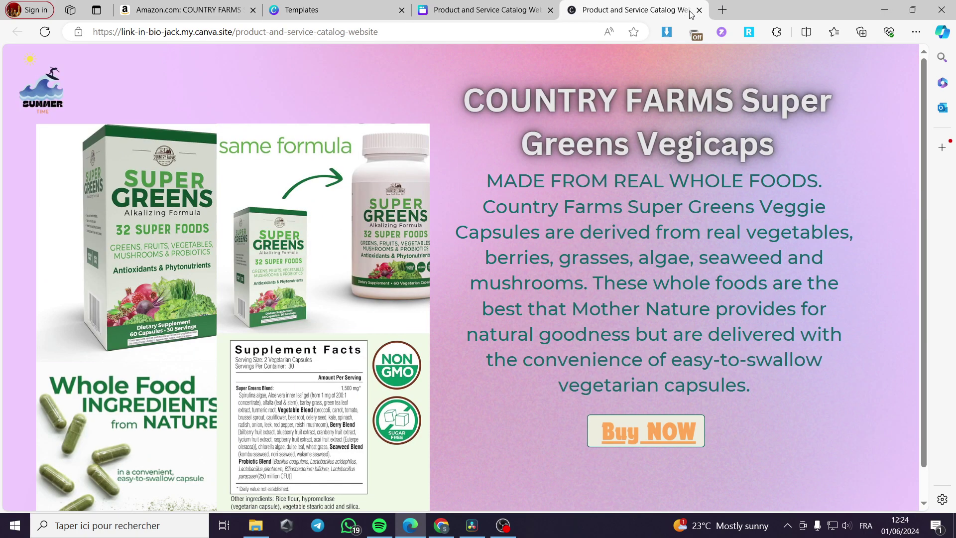